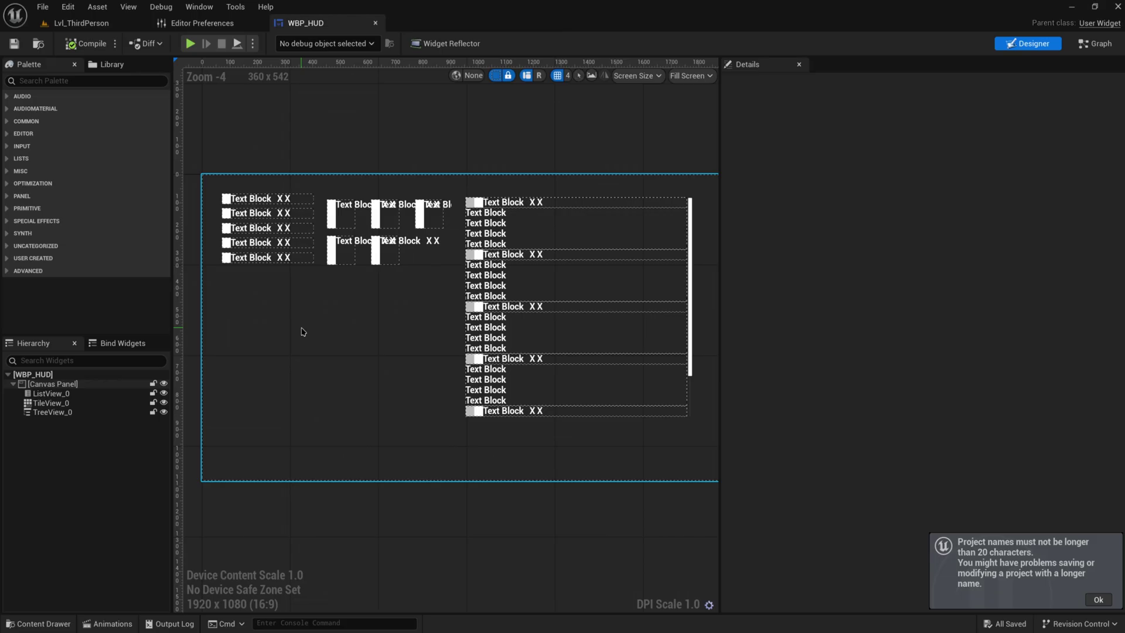
Find the Image widget and place one on the canvas in the empty area below the list and tile views.
scroll(303, 326, "up", 1)
right_click_drag(306, 326, 339, 318)
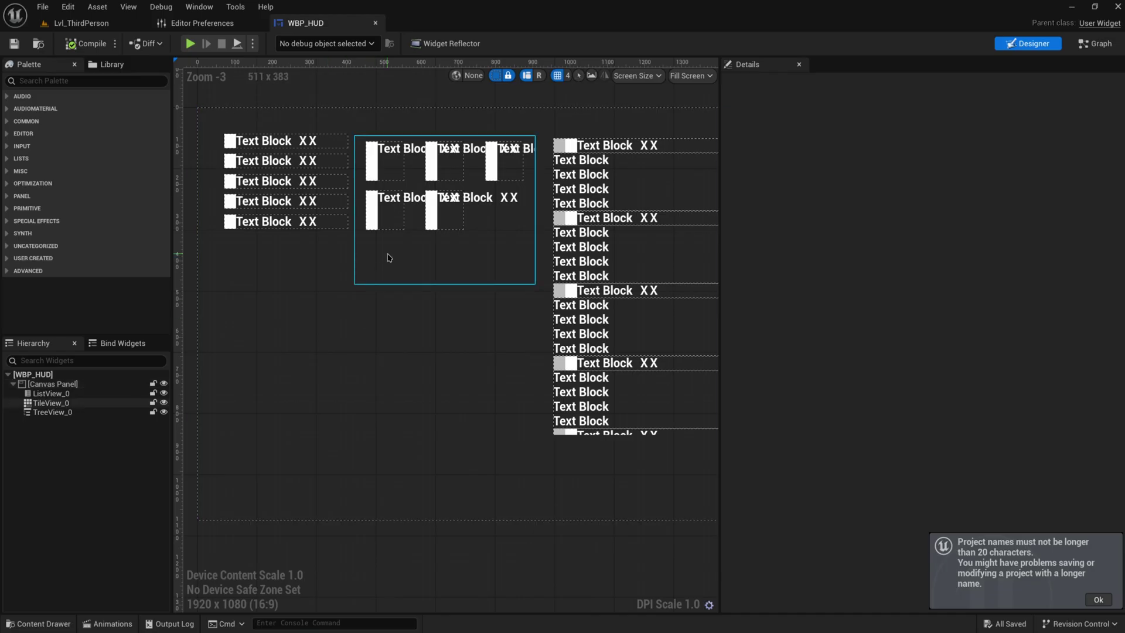
left_click(55, 82)
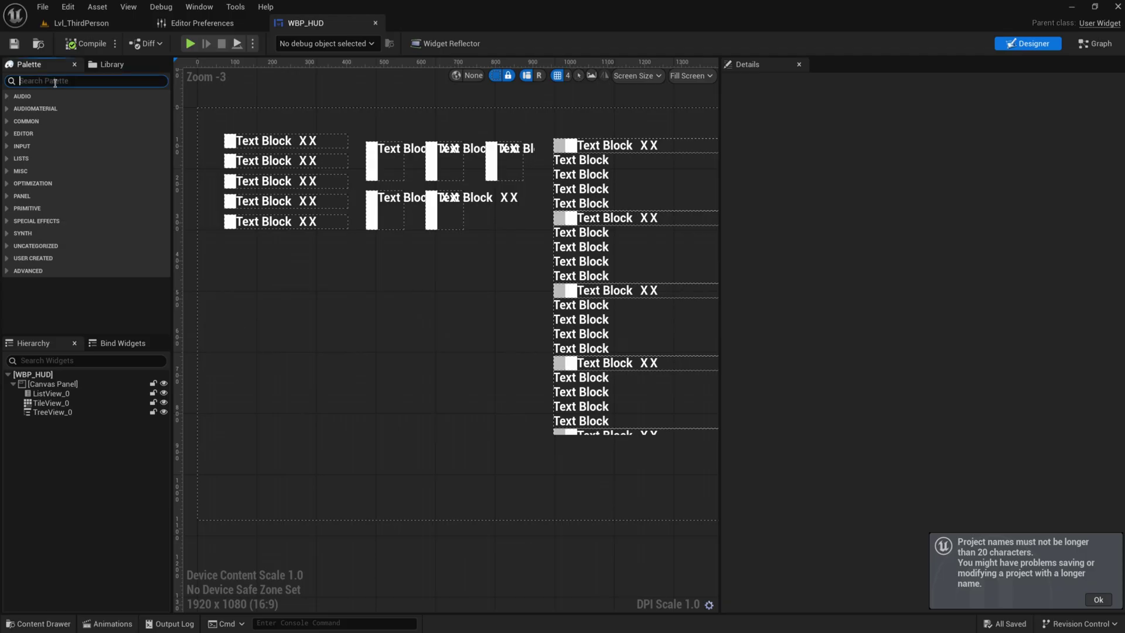
type("image")
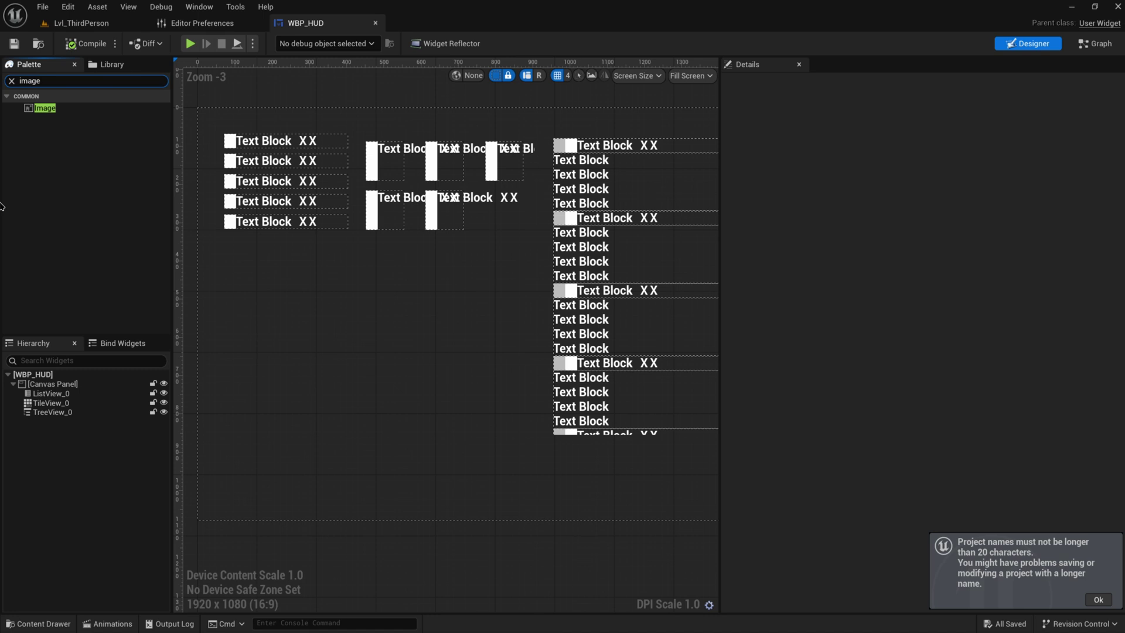
left_click(38, 109)
mouse_move(38, 113)
left_mouse_down()
mouse_move(275, 296)
mouse_move(249, 277)
mouse_move(377, 355)
left_mouse_up()
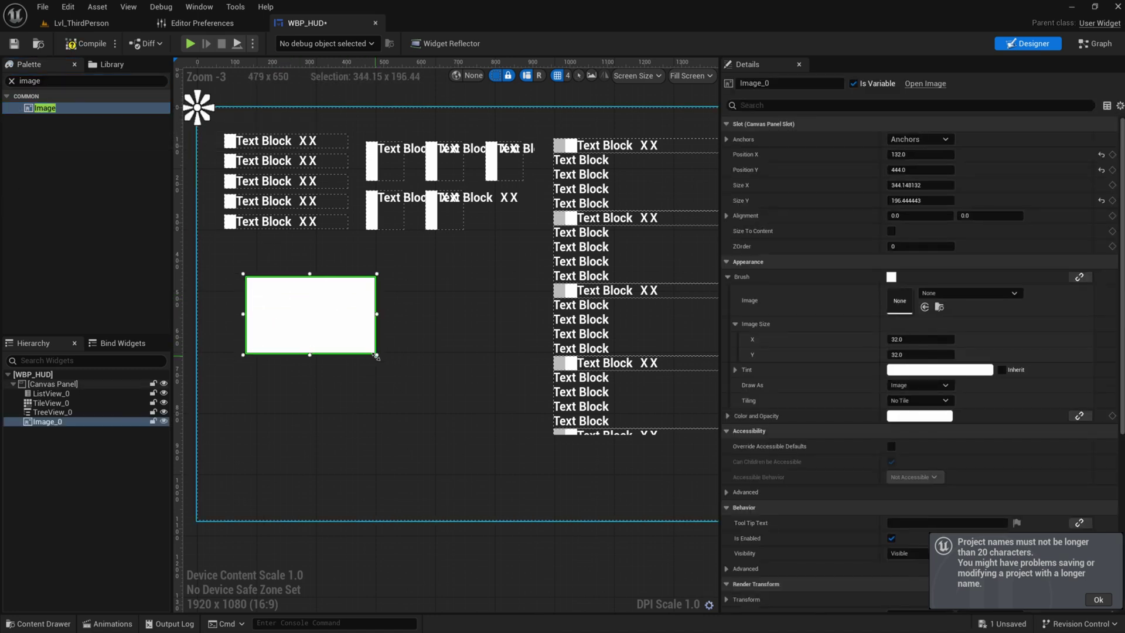
Resize the new image to a nearly square shape of about 220 x 217.
left_click(937, 294)
left_click(936, 296)
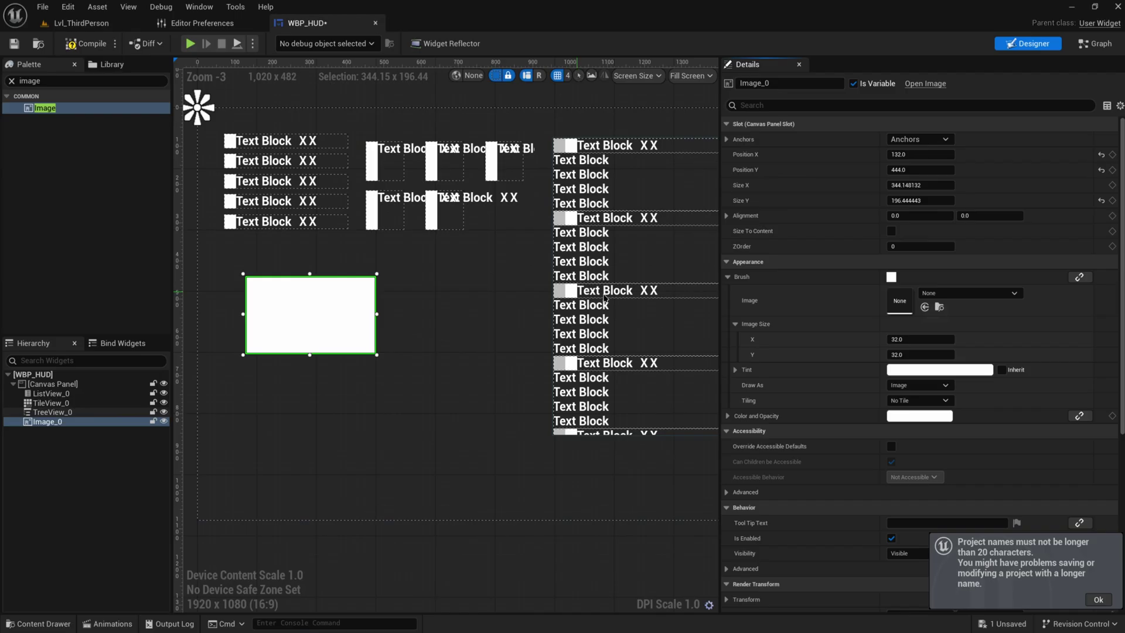
scroll(304, 316, "up", 1)
right_click_drag(311, 317, 370, 308)
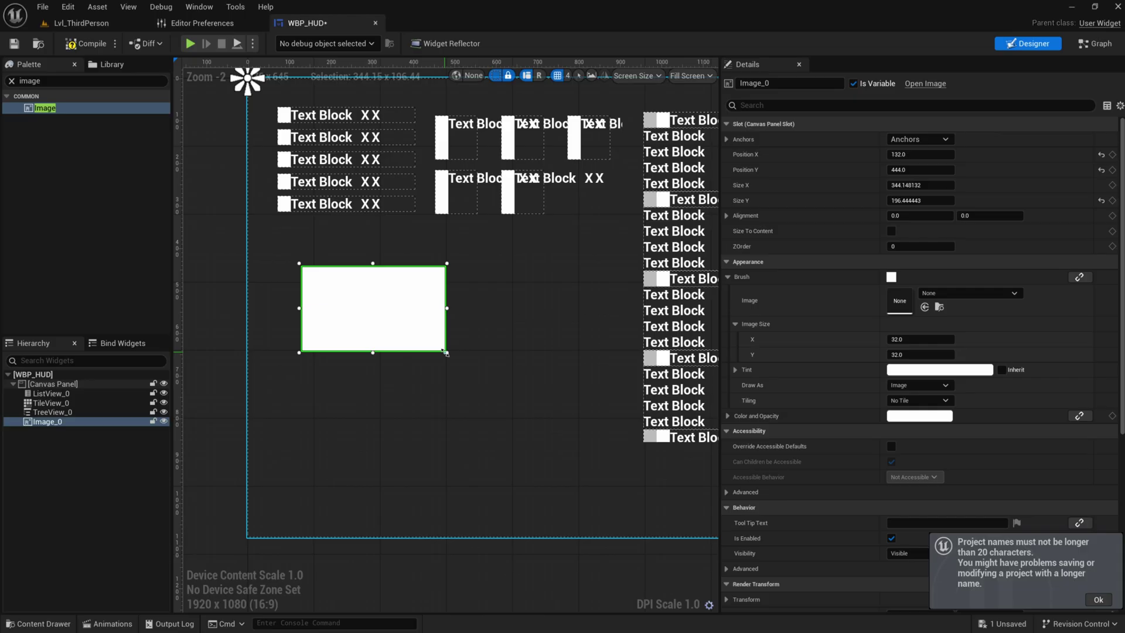
left_click_drag(446, 352, 397, 361)
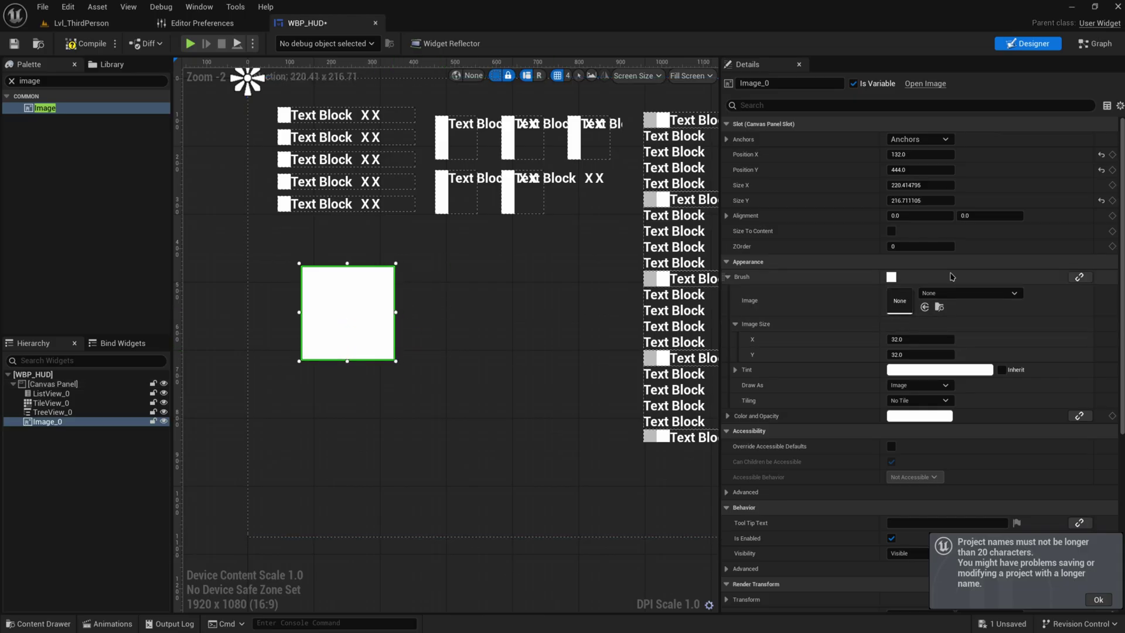
Create a new material in the Content folder and name it UIM_ScrollingTexture.
key("ctrl+space")
right_click(583, 526)
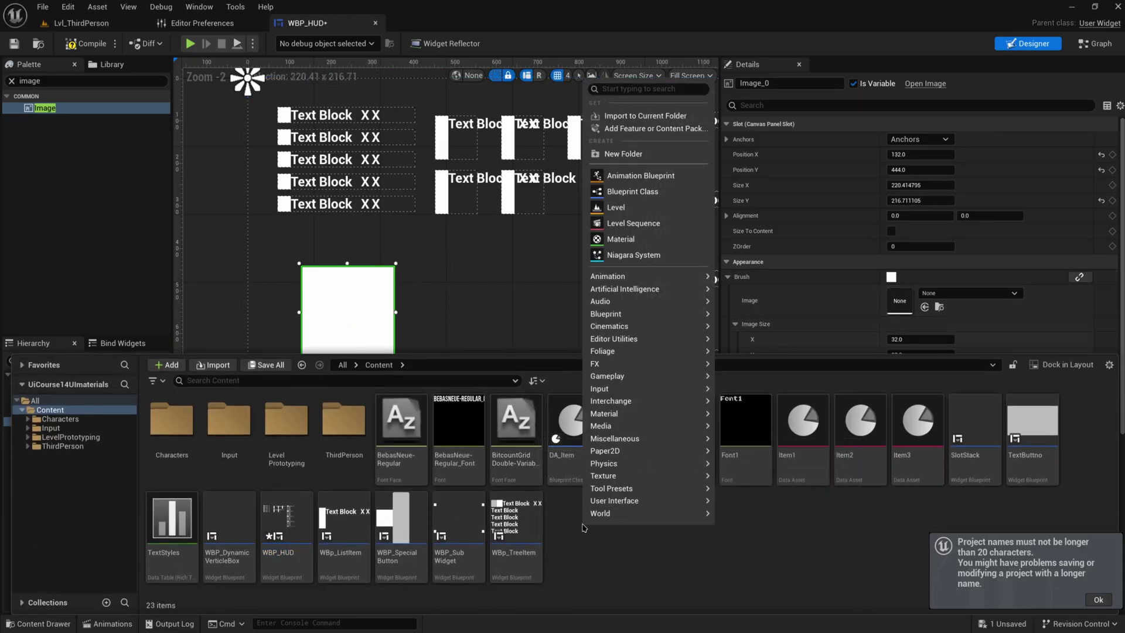
key("Escape")
right_click(570, 548)
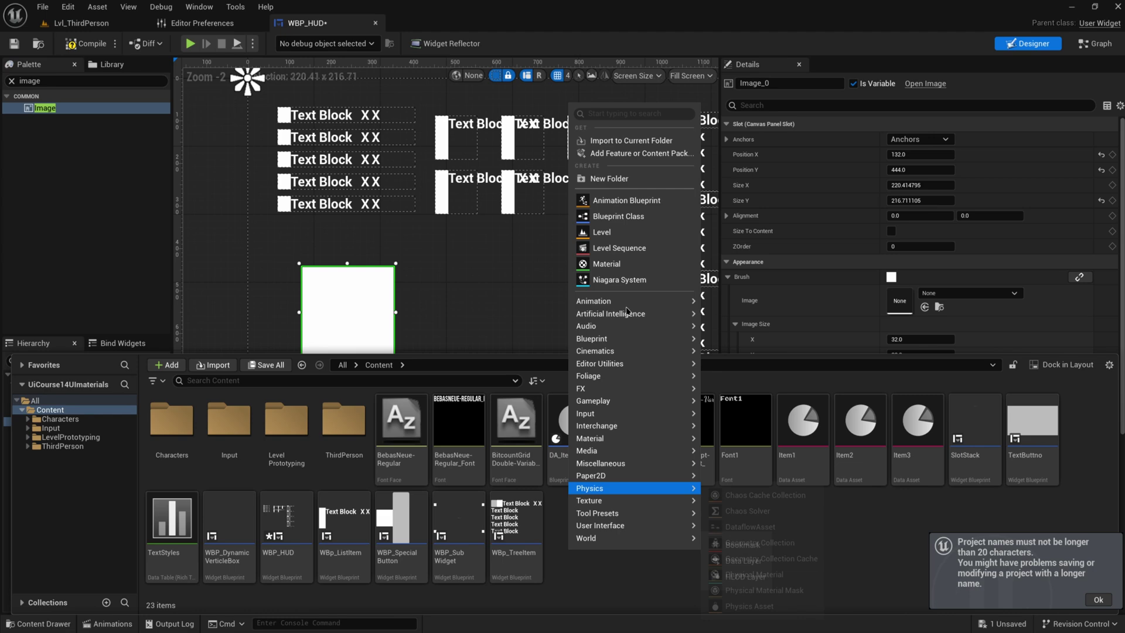
key("Escape")
right_click(592, 564)
left_click(612, 263)
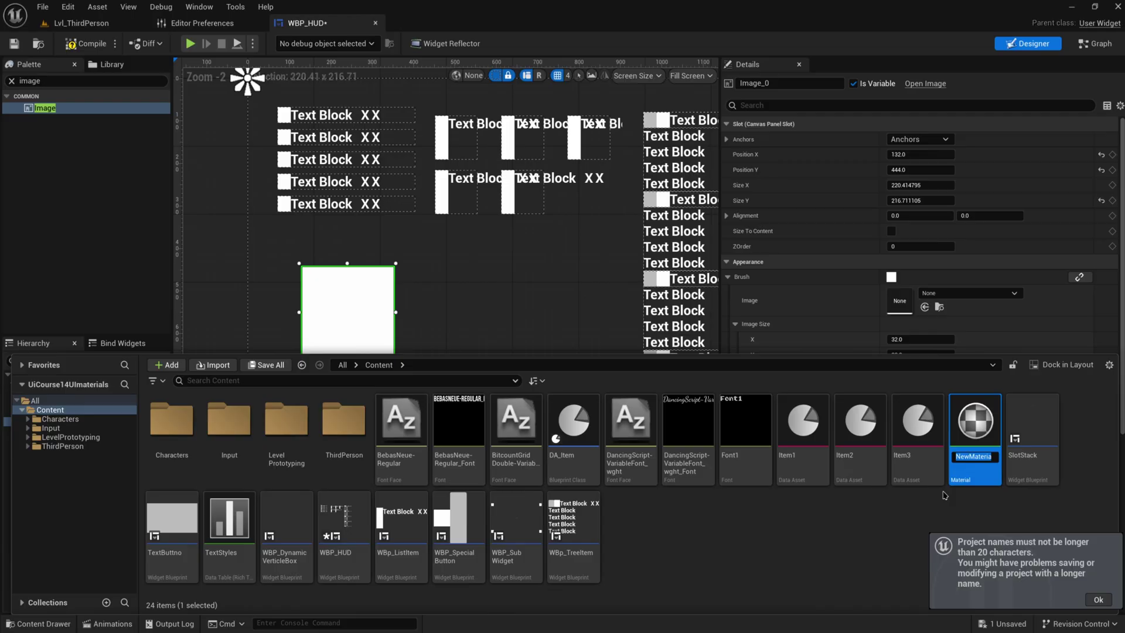
type("UIM_Scrolling Texture")
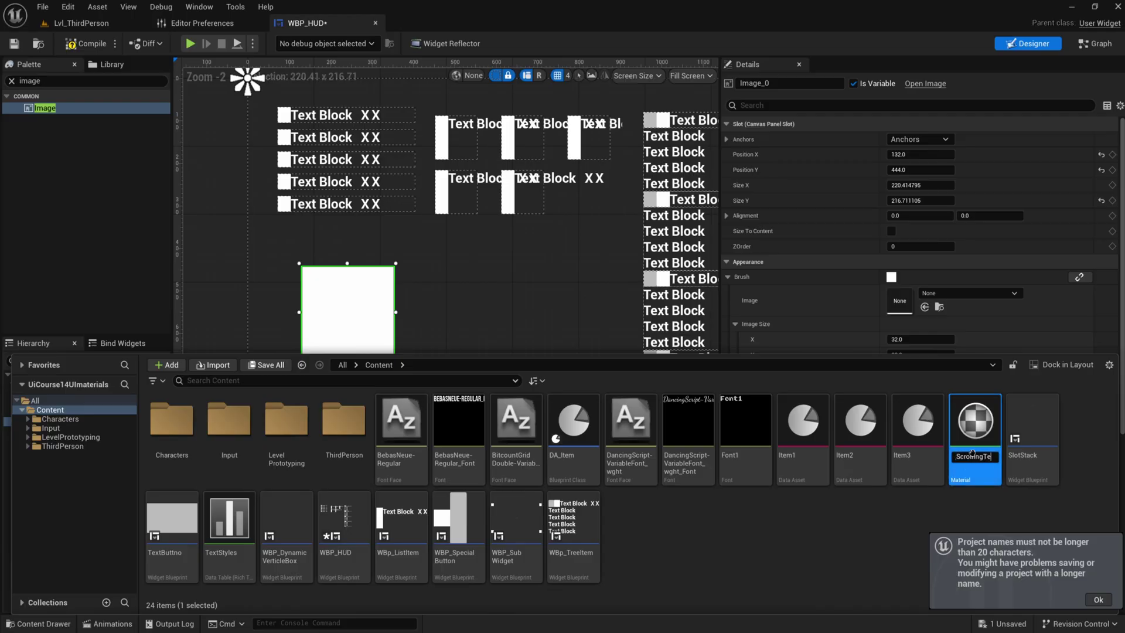
key("Return")
Open UIM_ScrollingTexture docked beside the other editors and set its Material Domain to User Interface.
double_click(224, 516)
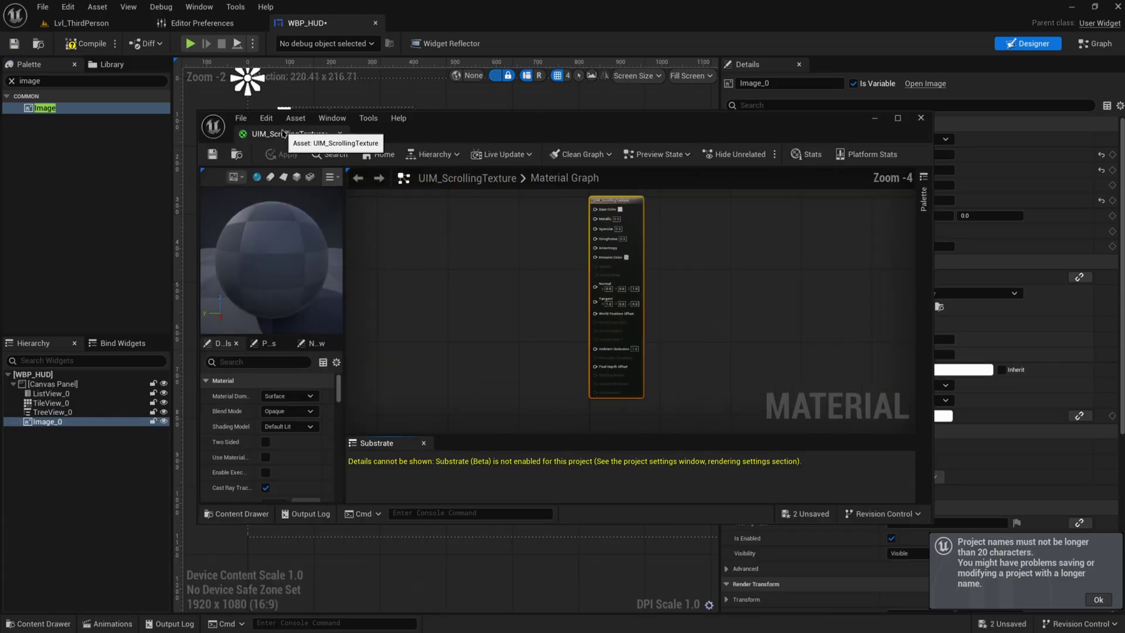
left_click_drag(283, 133, 439, 23)
scroll(490, 352, "up", 2)
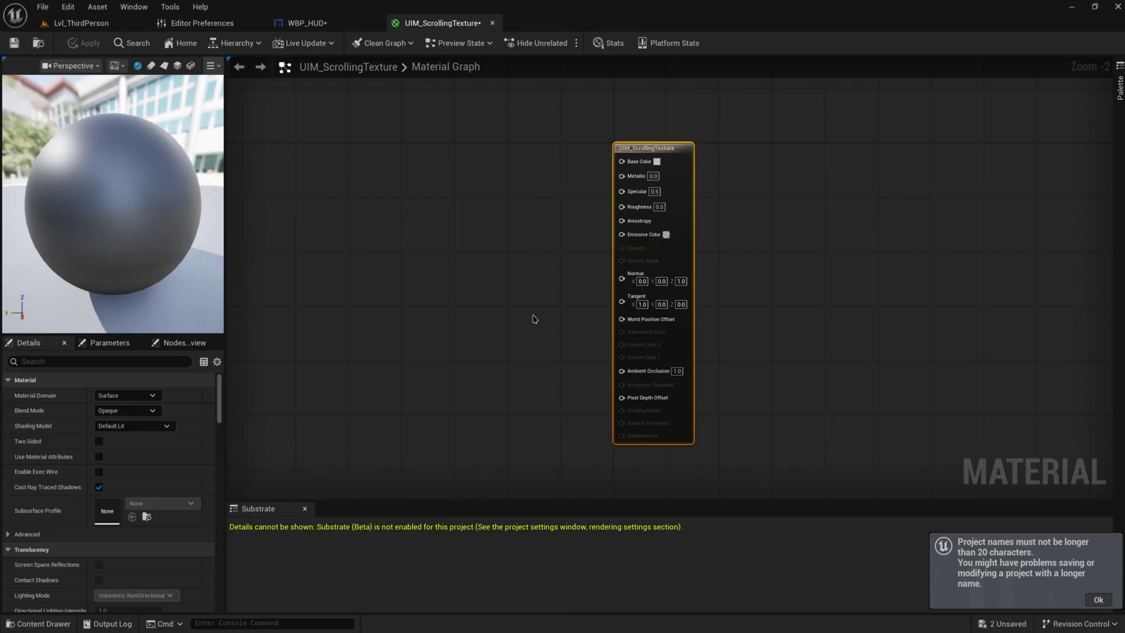
scroll(540, 263, "up", 1)
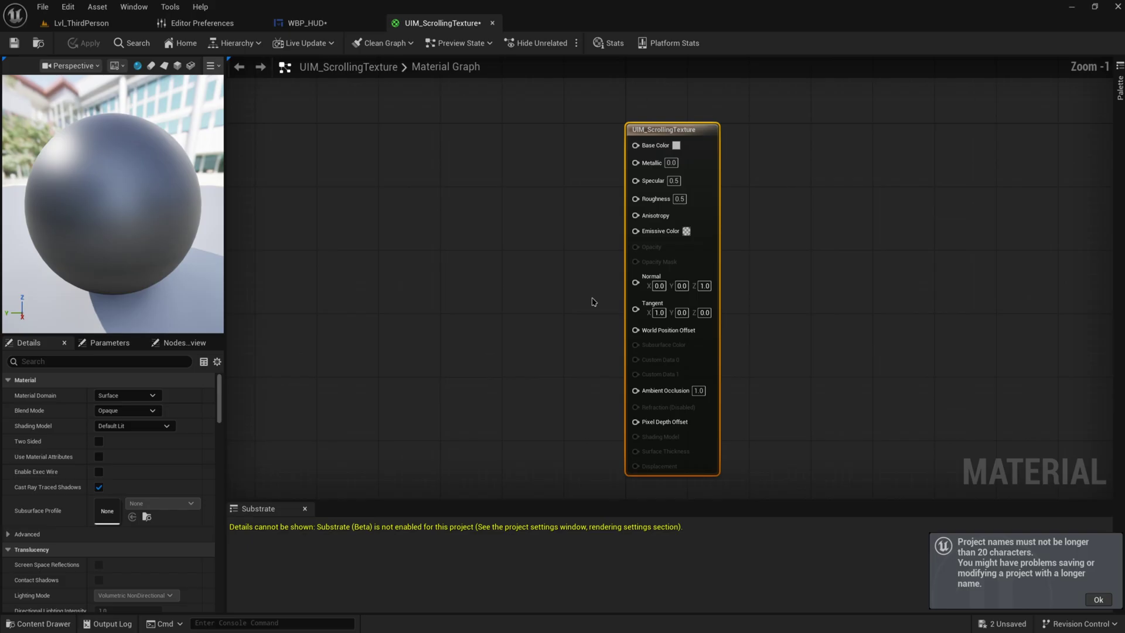
left_click(137, 397)
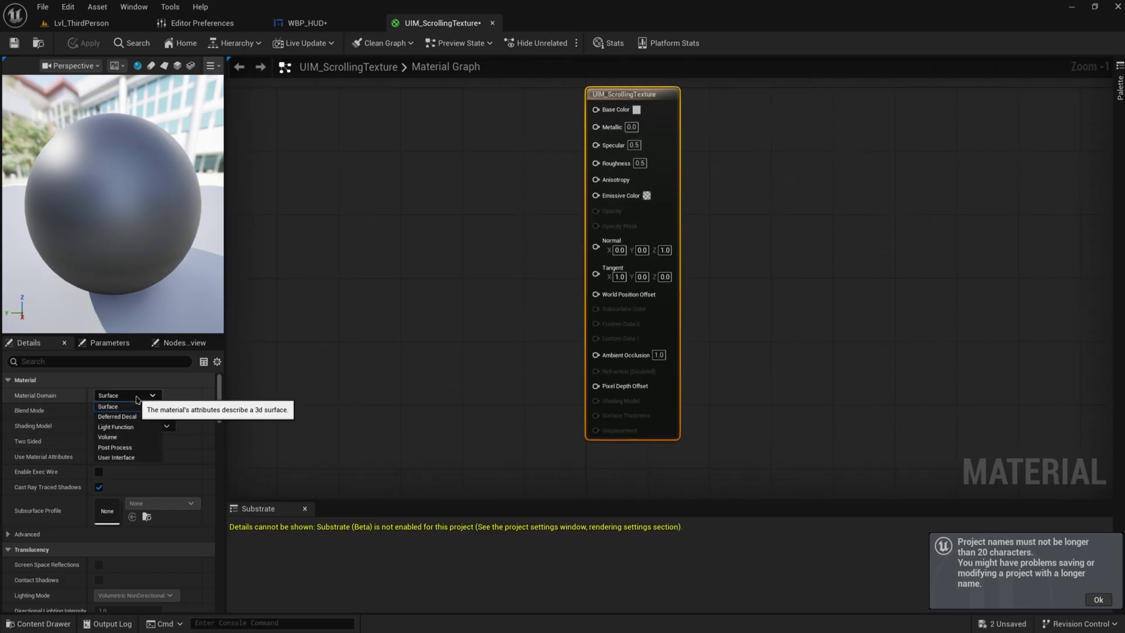
left_click(116, 457)
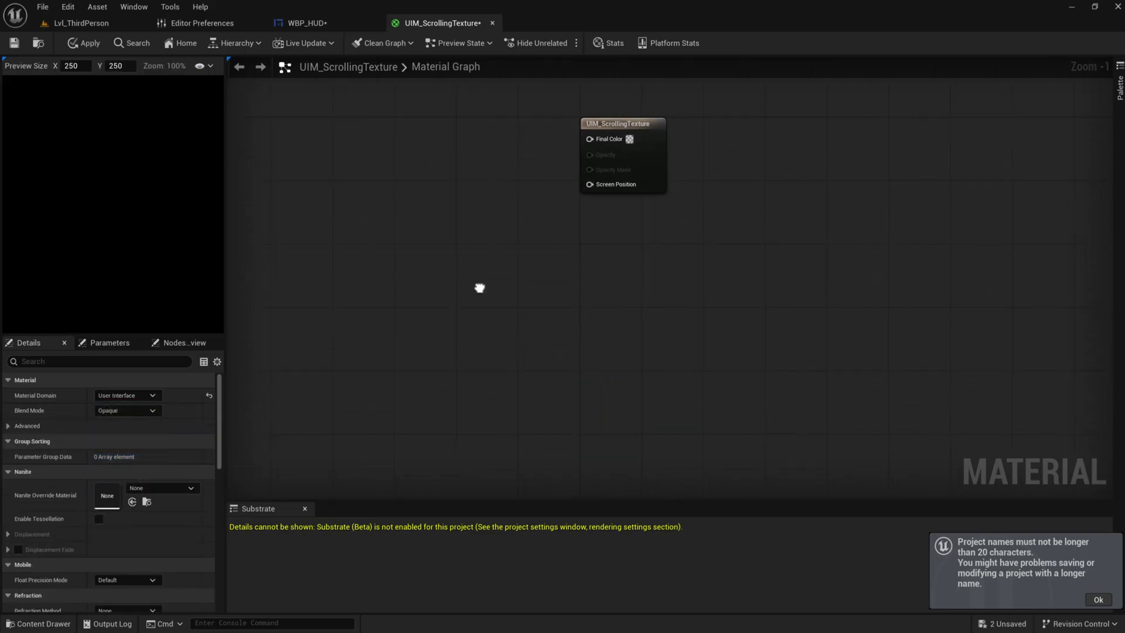
right_click_drag(479, 287, 492, 394)
left_click_drag(403, 460, 591, 281)
scroll(553, 352, "up", 1)
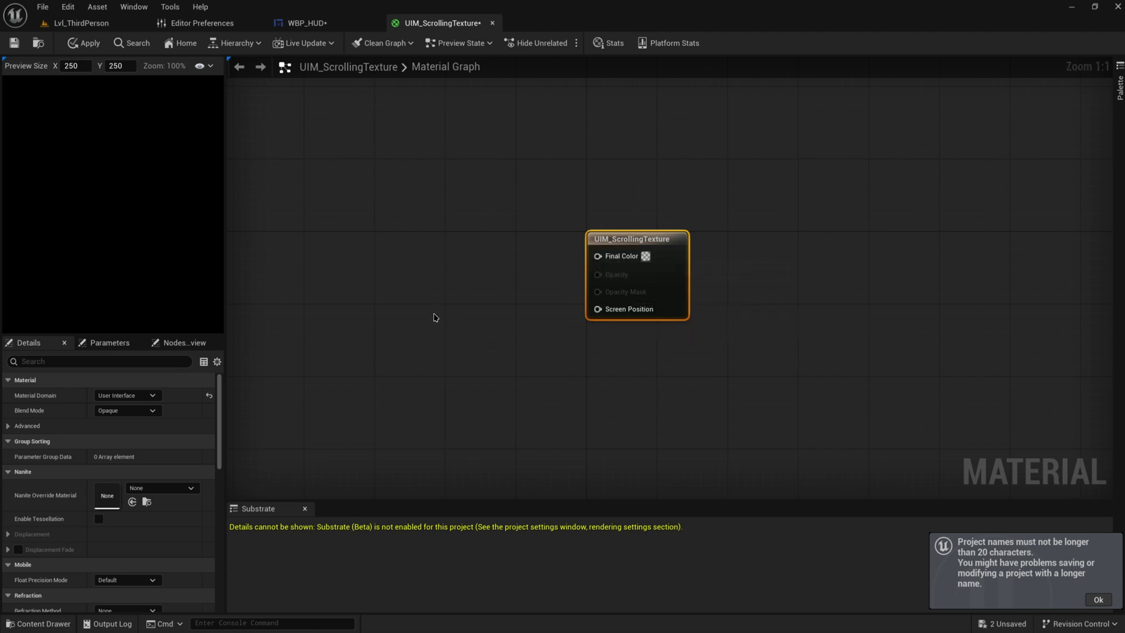
Try the Translucent and Masked blend modes on the material and return it to Opaque.
left_click(150, 411)
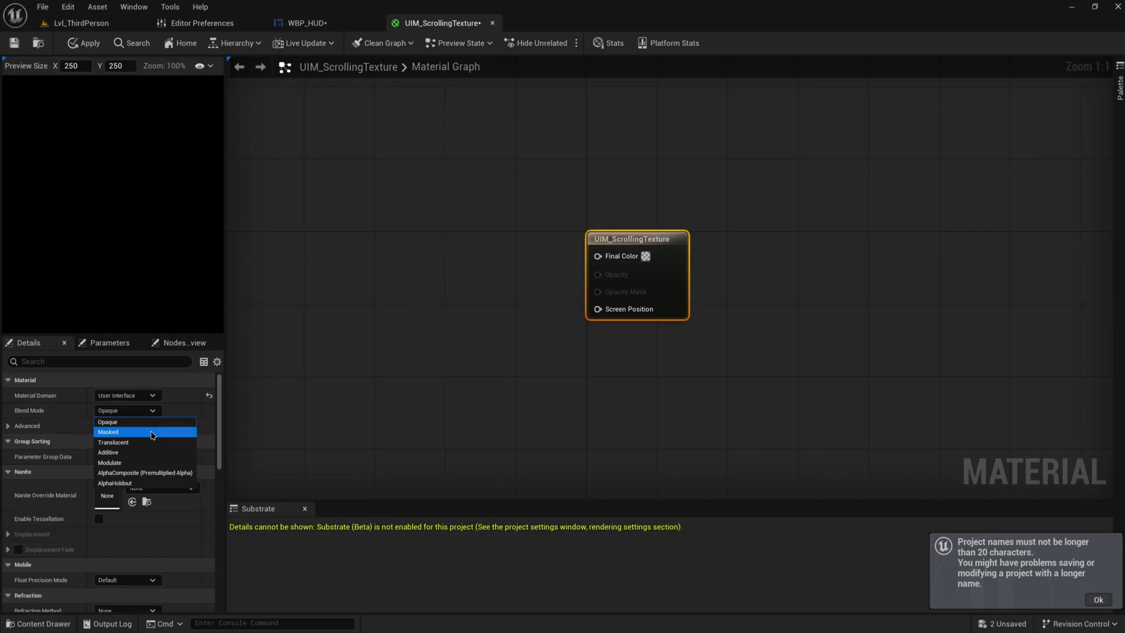
left_click(151, 442)
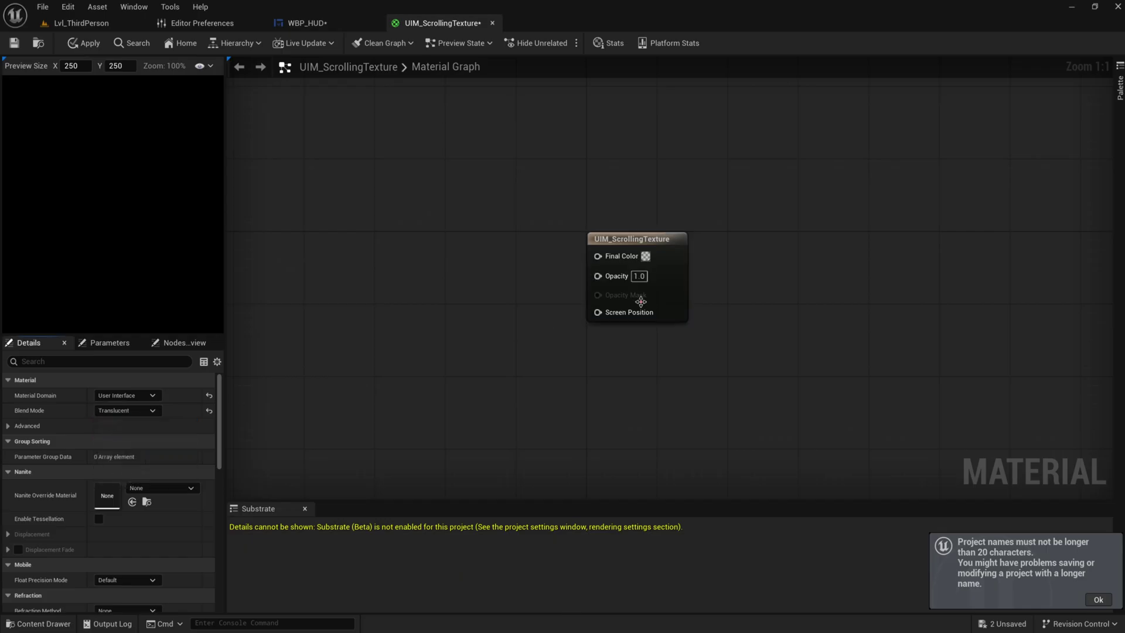
left_click(130, 411)
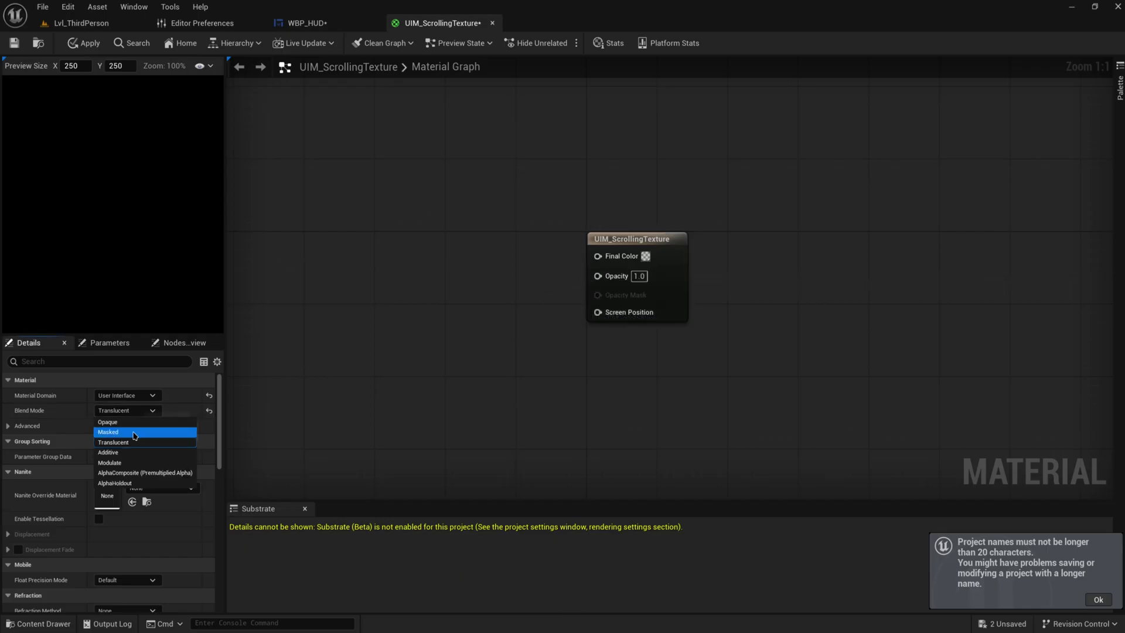
left_click(134, 434)
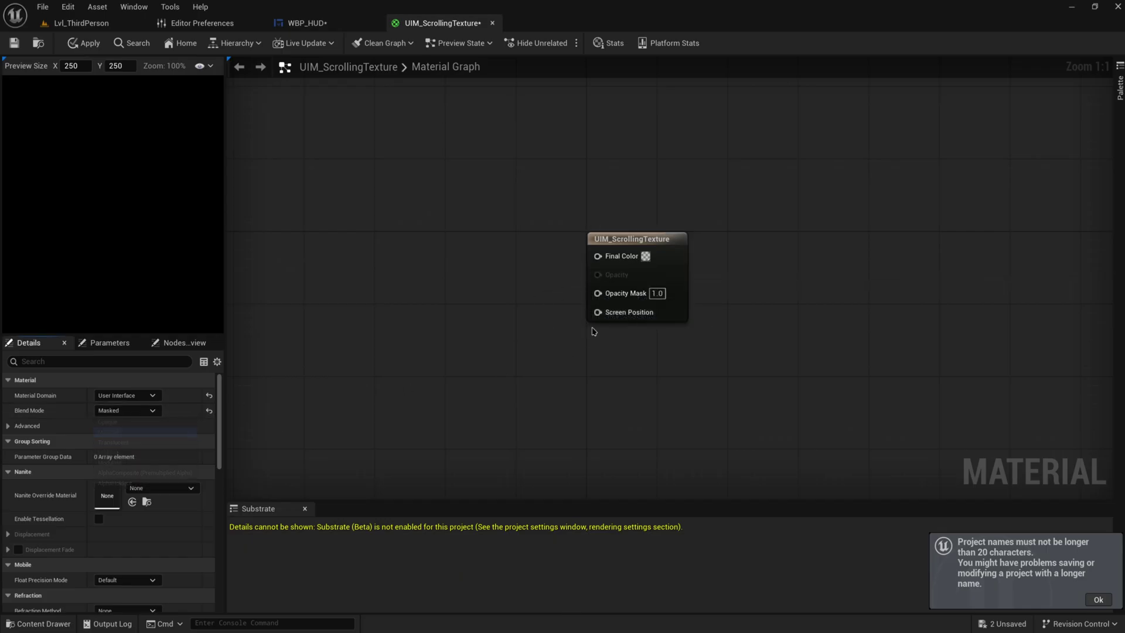
left_click(145, 412)
left_click(140, 422)
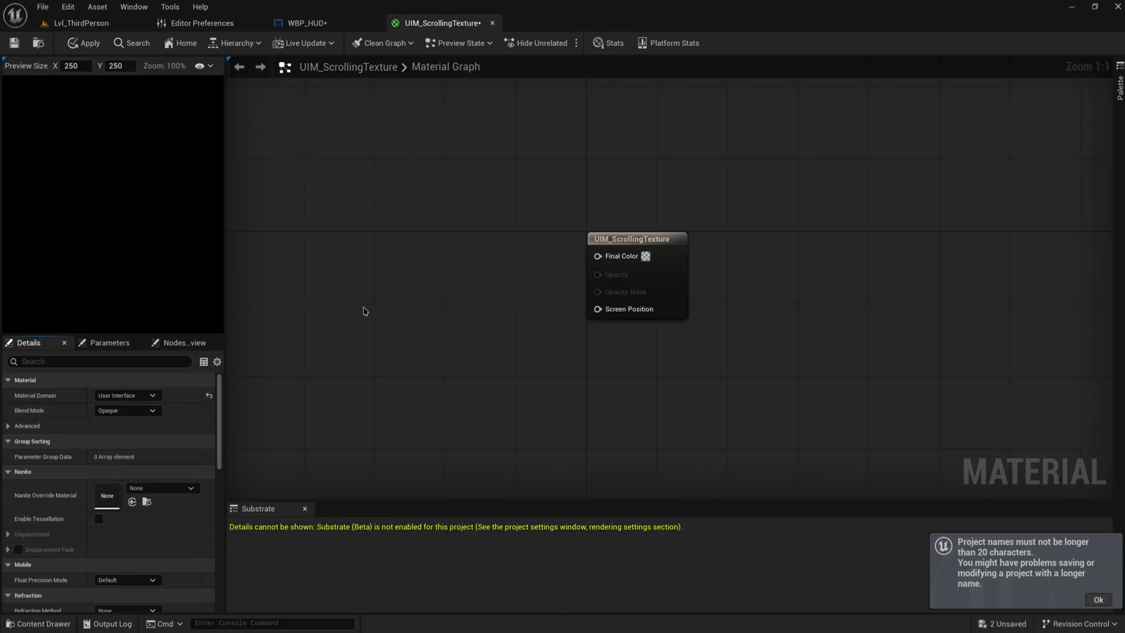
Add a Texture Sample node and connect its RGB output to the material's Final Color.
right_click(378, 284)
type("tex")
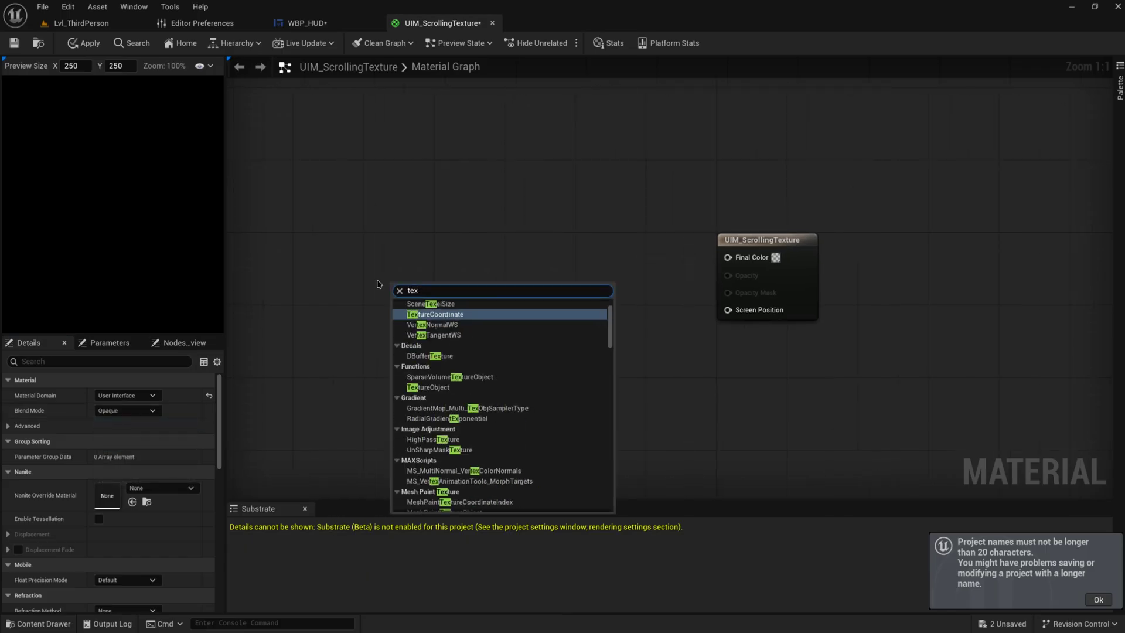
type("ture")
key("Return")
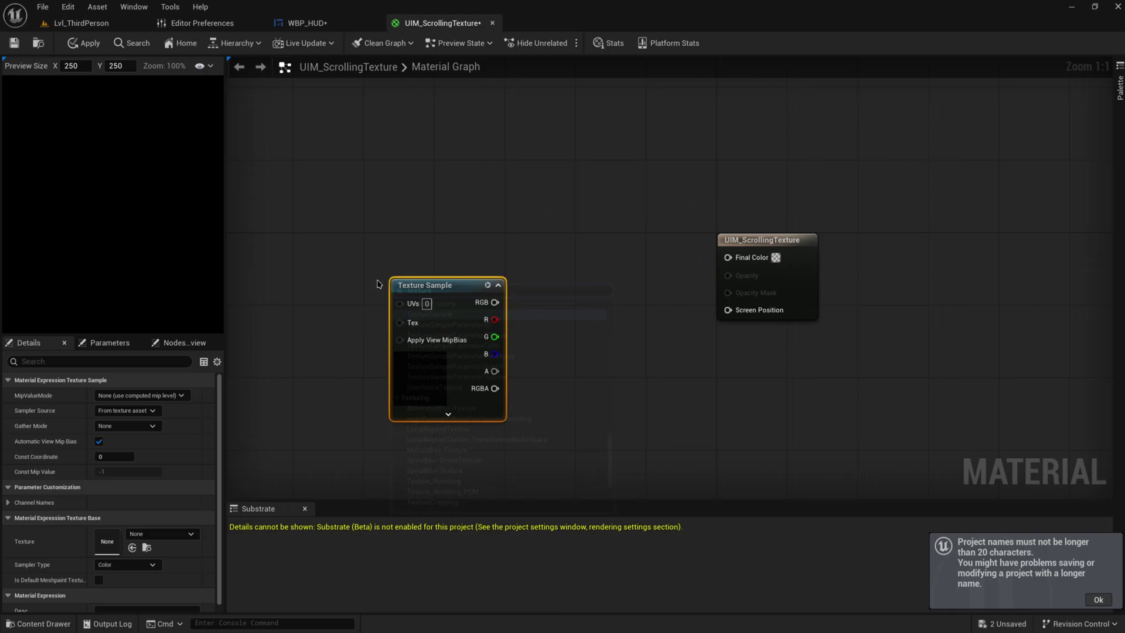
left_click_drag(495, 302, 728, 257)
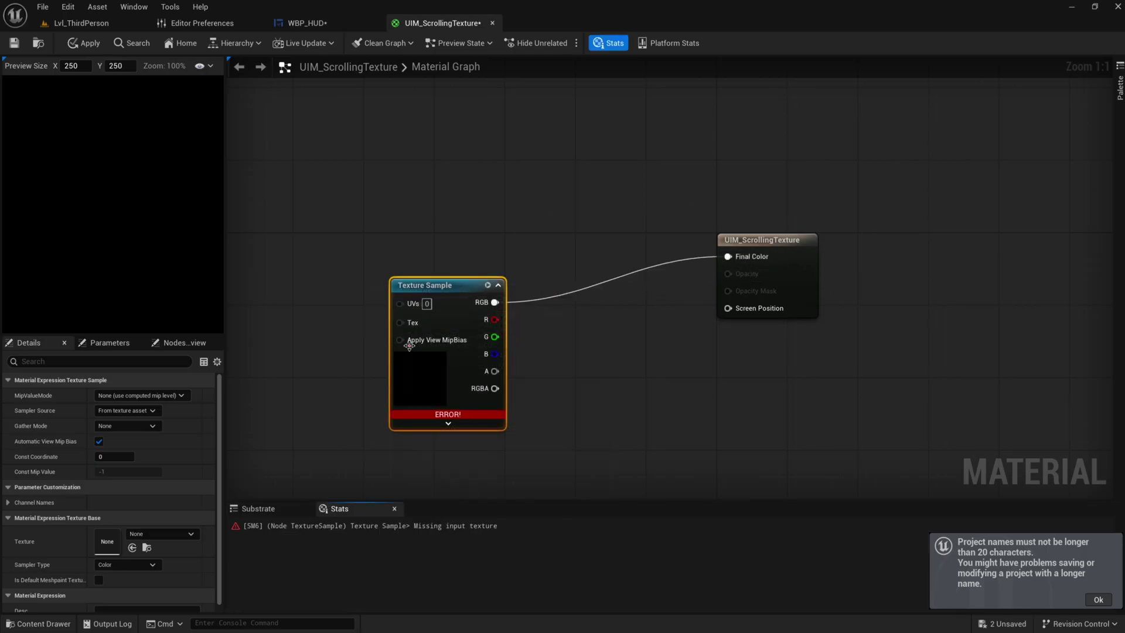
Reposition the Texture Sample node closer to the material node's height and assign it the T_Manny_01_D texture.
left_click_drag(445, 295, 463, 259)
scroll(155, 500, "down", 1)
left_click(161, 528)
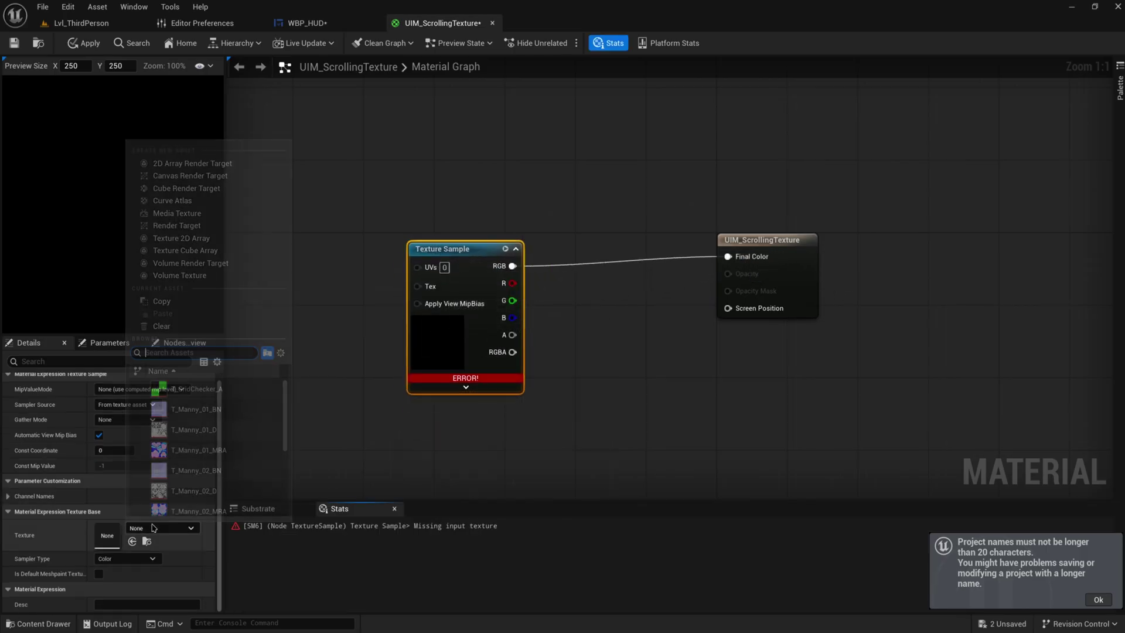
left_click(234, 430)
Add a Panner node before the Texture Sample and connect its output to the UVs input.
right_click_drag(346, 394, 437, 387)
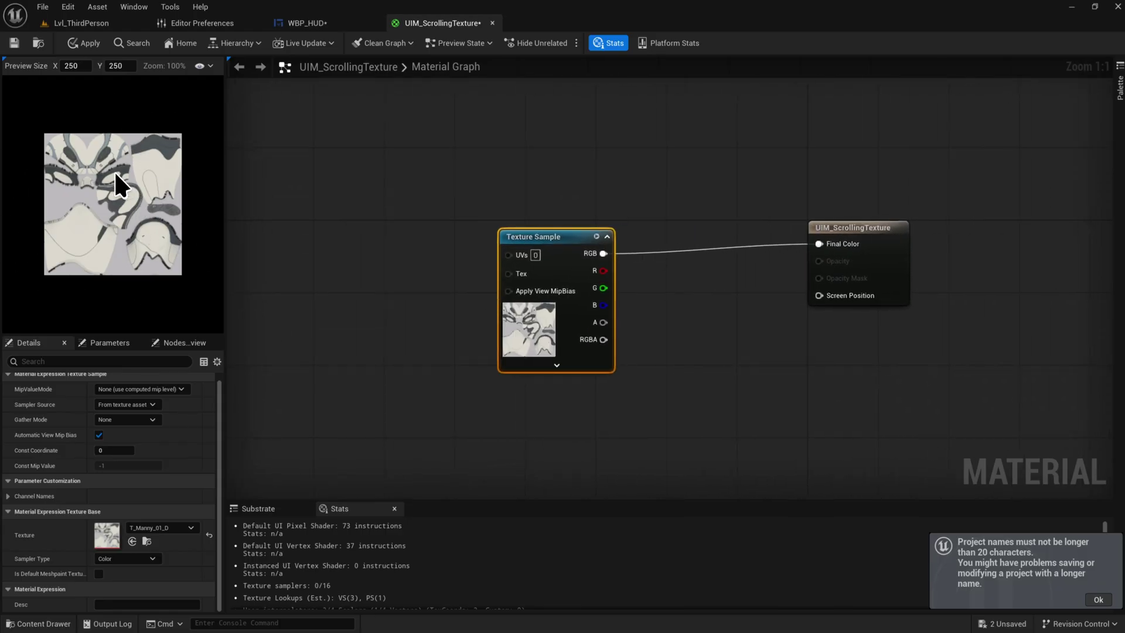
right_click_drag(362, 346, 437, 338)
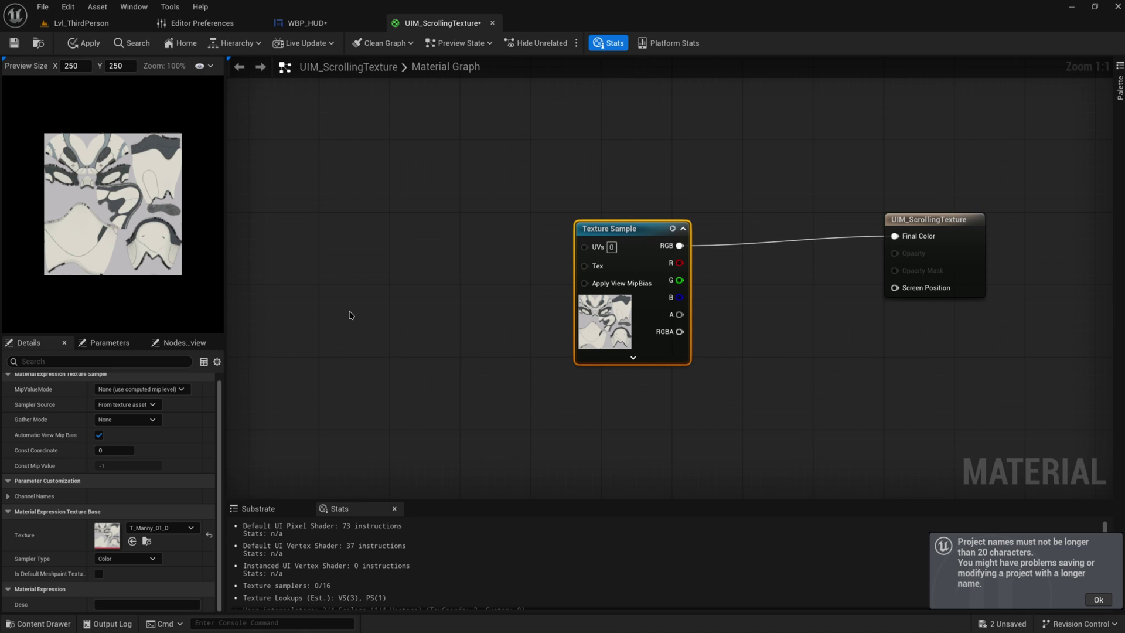
right_click(350, 312)
type("panner")
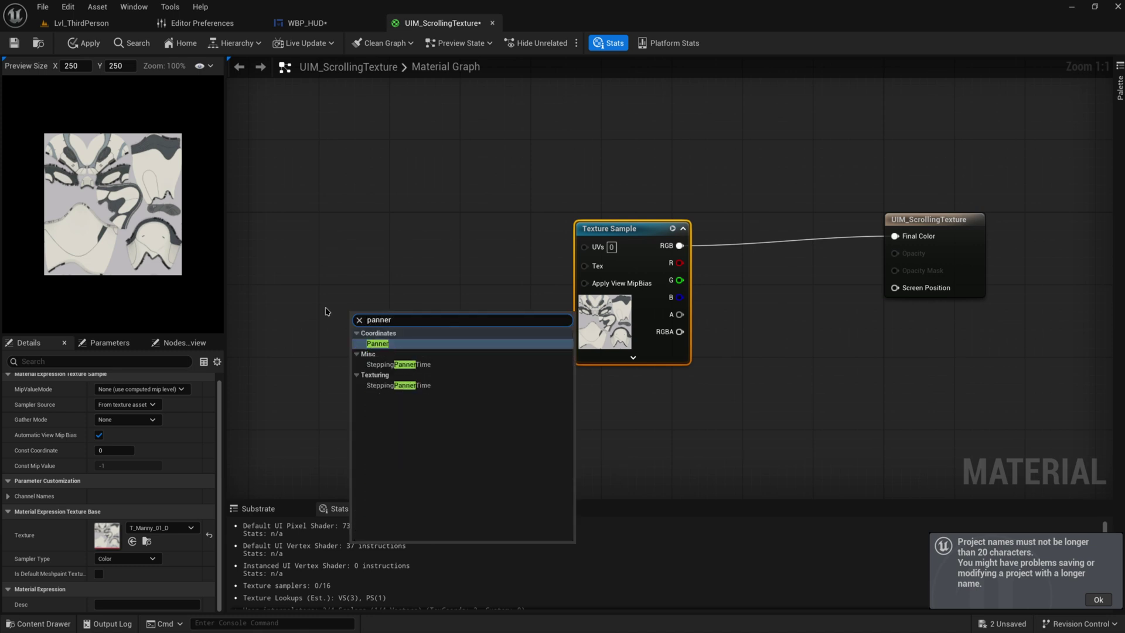
key("Return")
left_click_drag(452, 326, 587, 248)
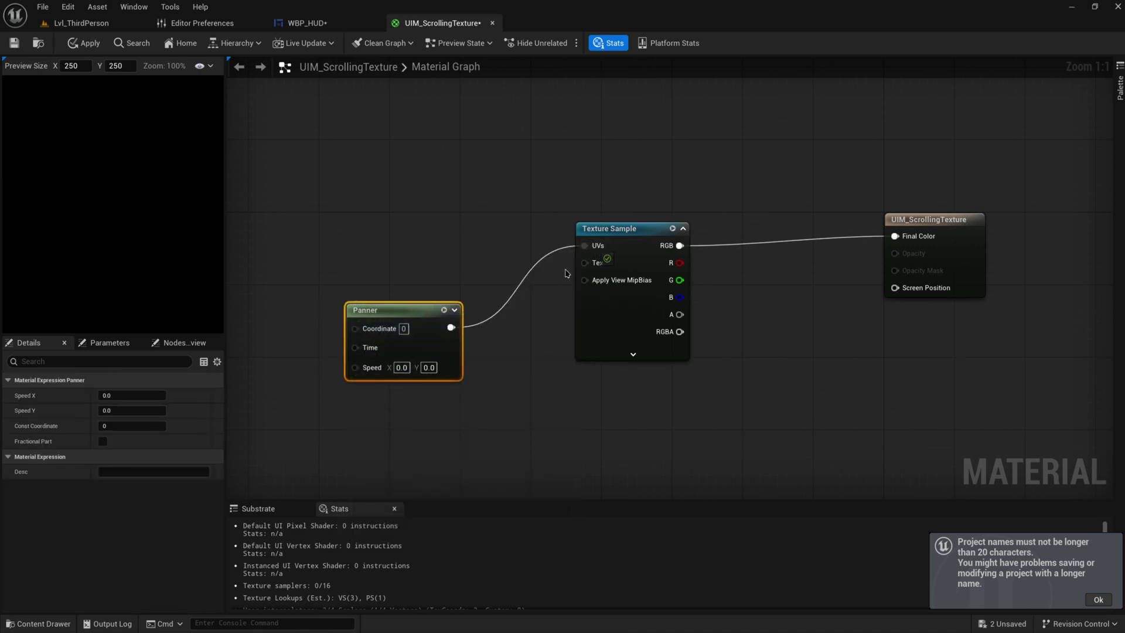
Move the Panner up and feed its Coordinate input from a new TextureCoordinate node.
left_click_drag(400, 313, 419, 269)
right_click_drag(309, 317, 422, 301)
left_click_drag(486, 267, 351, 278)
type("coor")
key("Return")
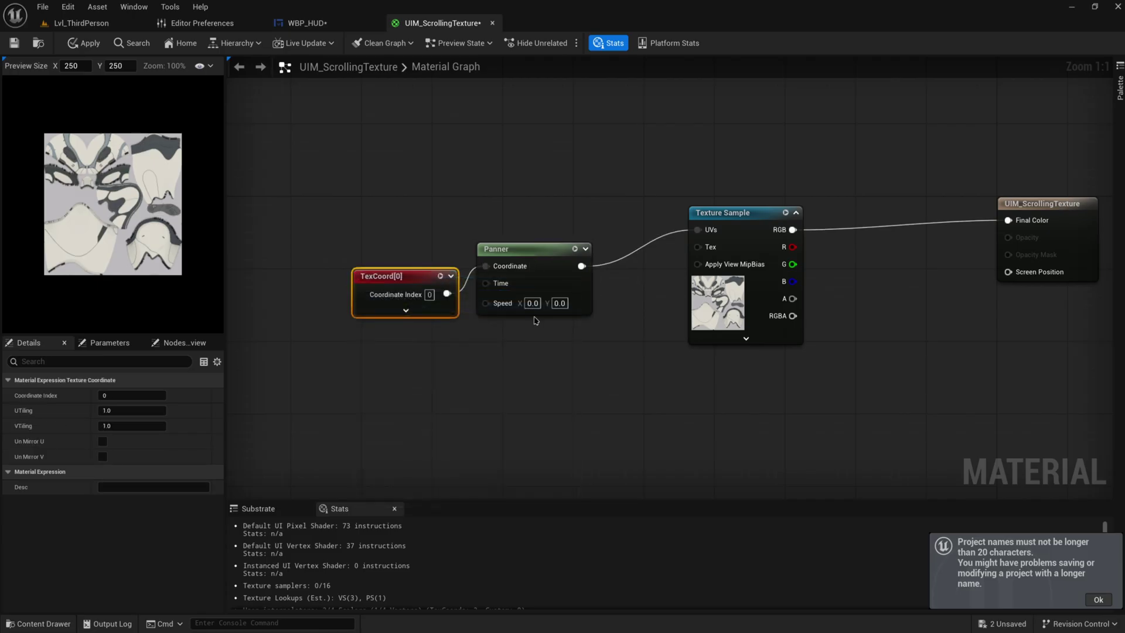
Set the Panner's X speed to 0.1.
left_click(529, 304)
type("0.1")
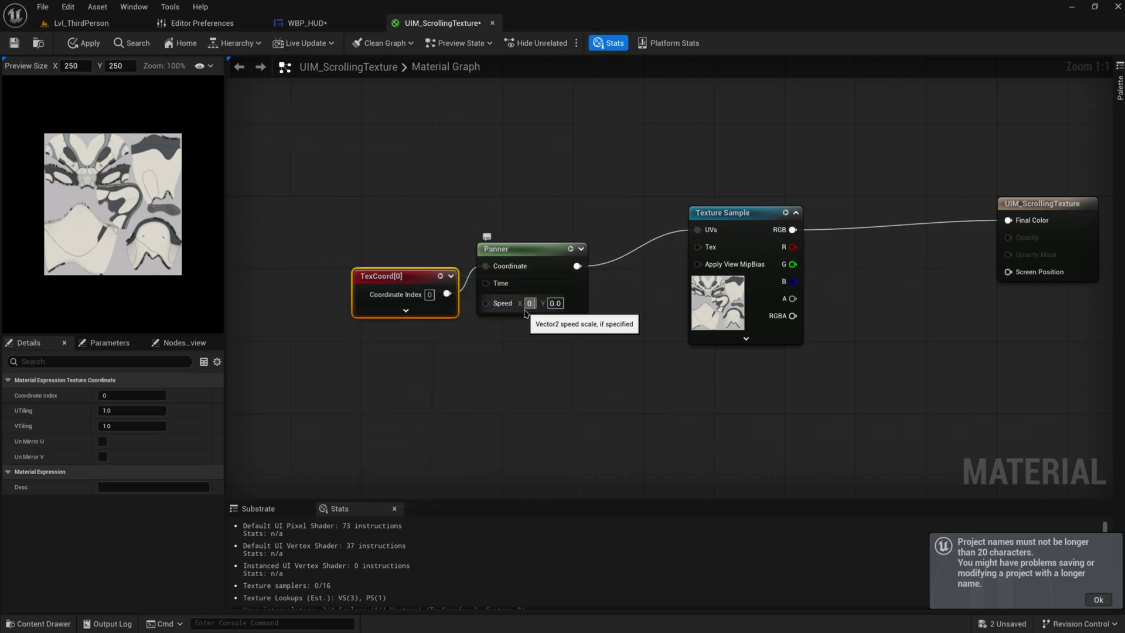
key("Return")
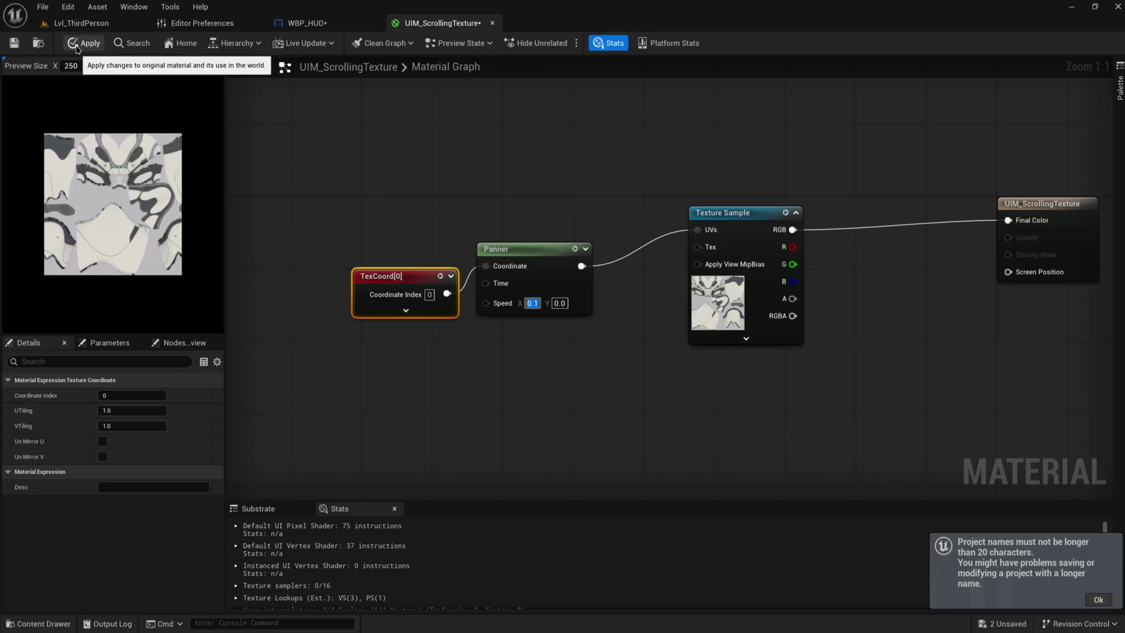
Line up the TexCoord and Texture Sample nodes with the Panner and apply the material changes.
left_click_drag(397, 279, 361, 251)
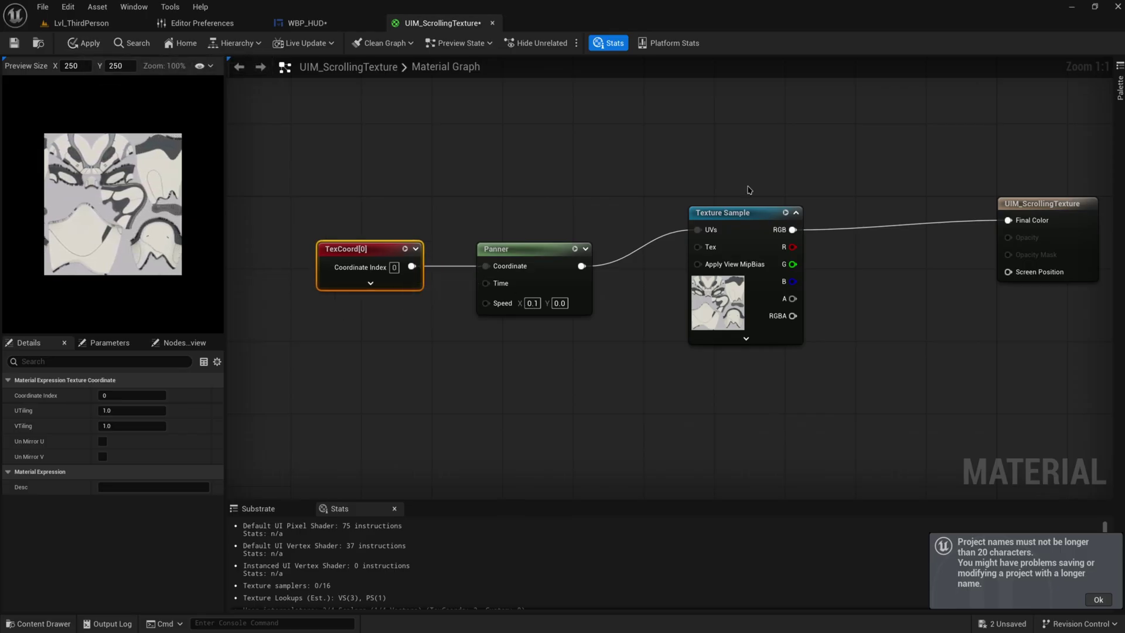
left_click_drag(738, 213, 711, 232)
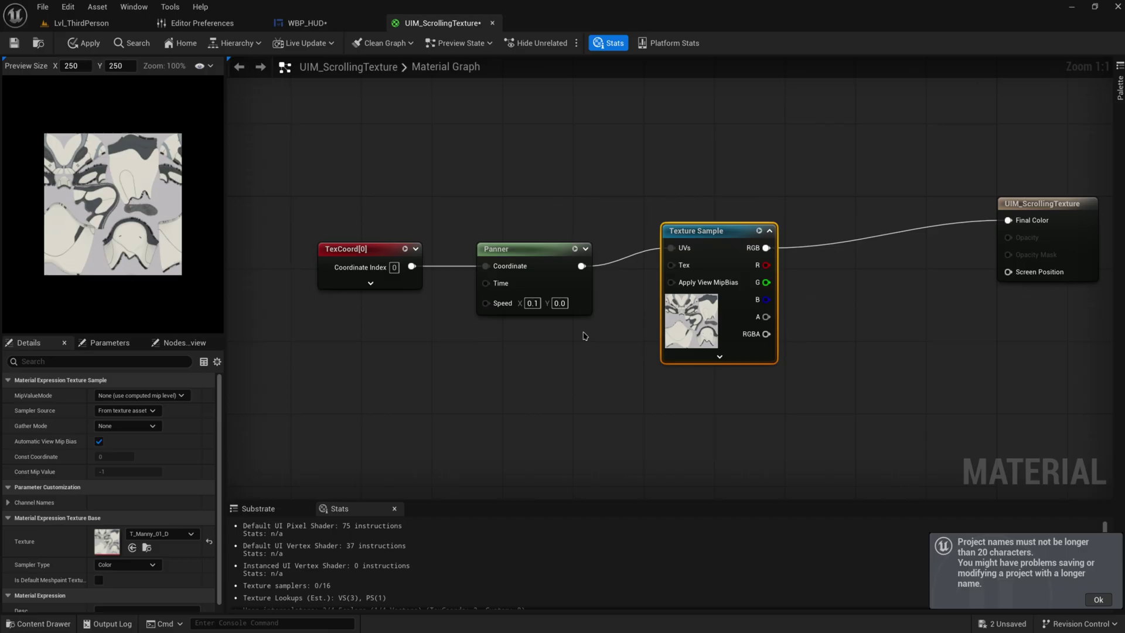
left_click(75, 43)
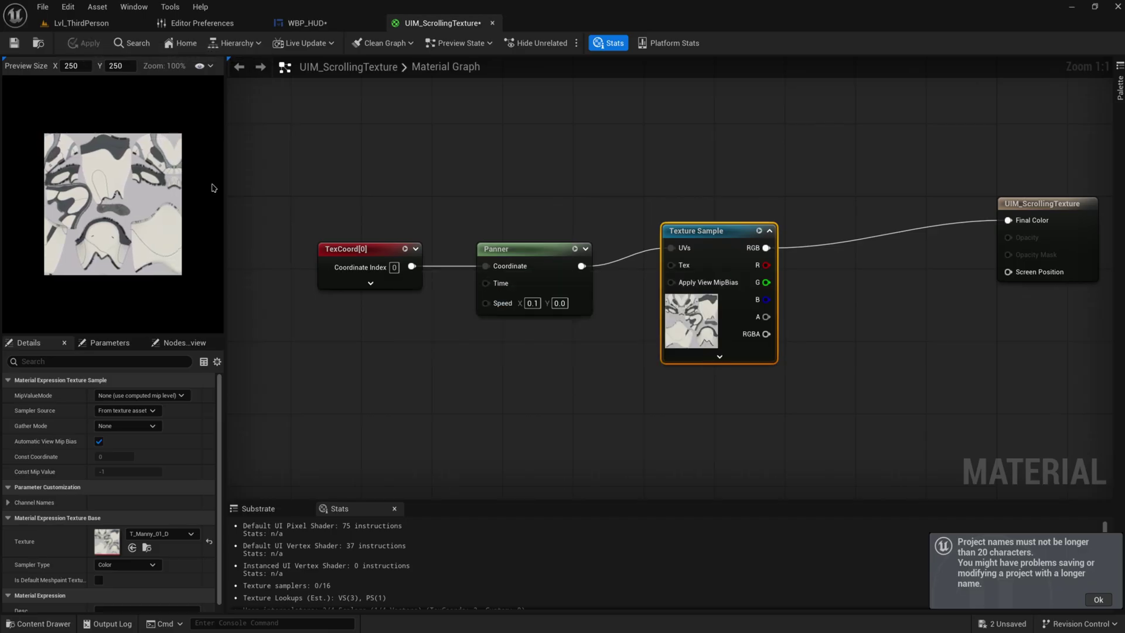
Assign the UIM_ScrollingTexture material to the brush of Image_0 in WBP_HUD and inspect it on the canvas.
left_click(301, 23)
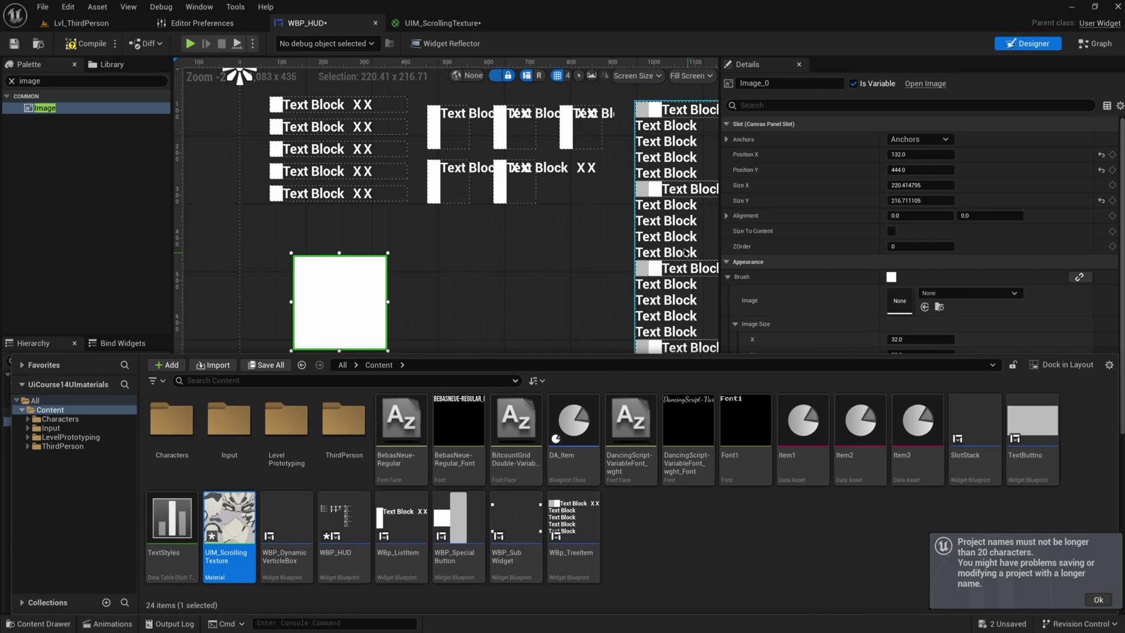
right_click_drag(690, 253, 665, 249)
left_click(926, 309)
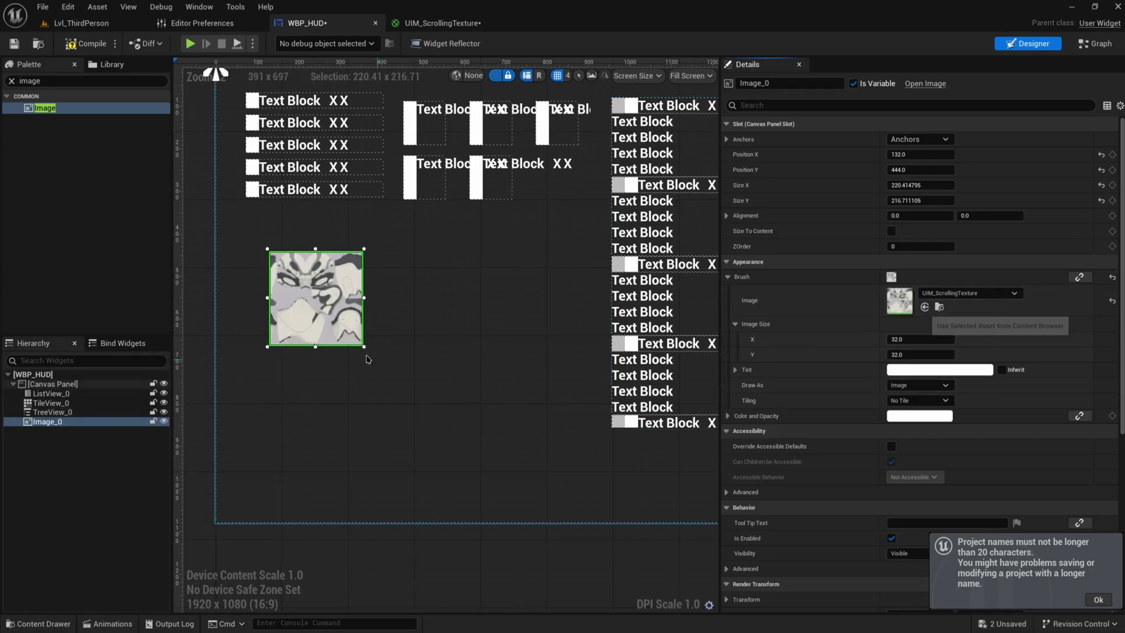
scroll(387, 361, "up", 4)
scroll(415, 366, "up", 1)
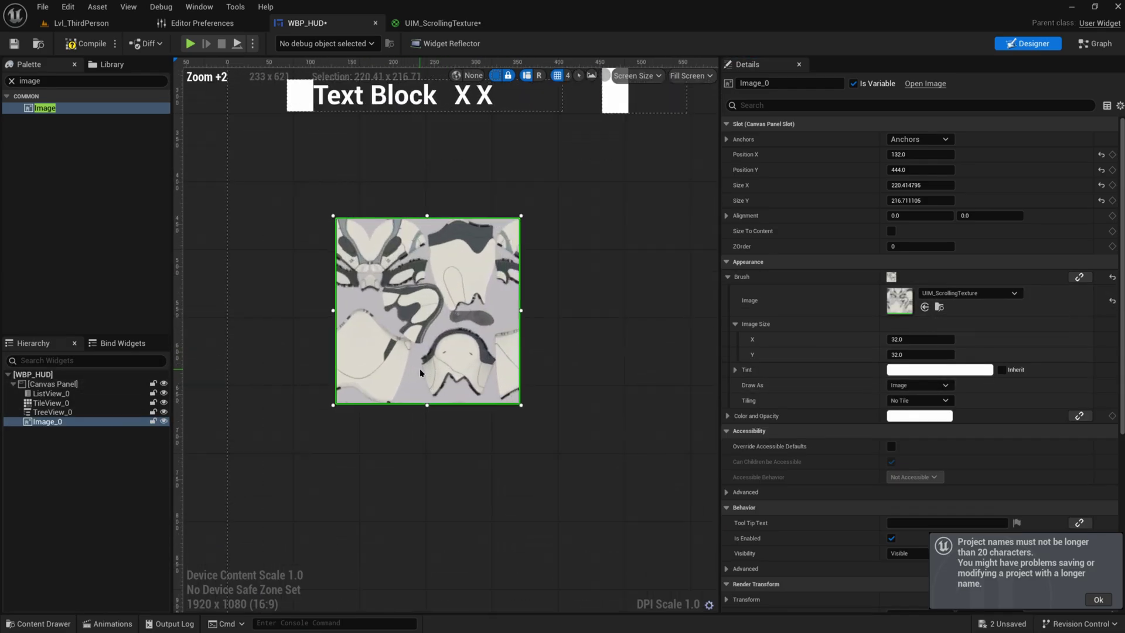
scroll(419, 368, "down", 2)
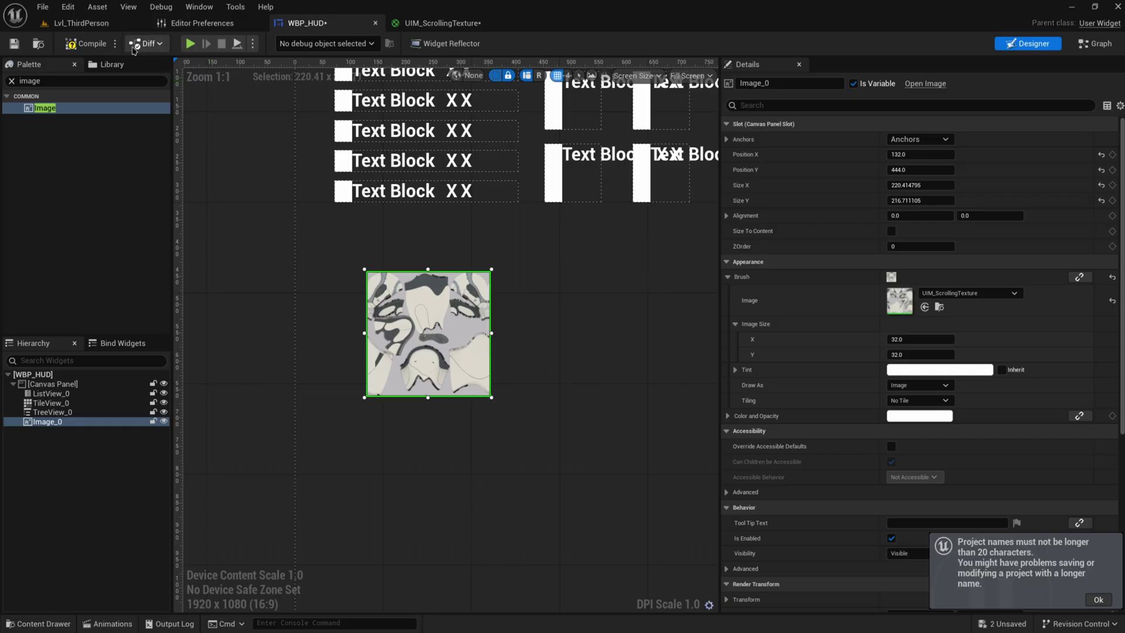
Play the Lvl_ThirdPerson level to check the scrolling image on the HUD, stop playing and return to WBP_HUD.
left_click(100, 26)
left_click(277, 44)
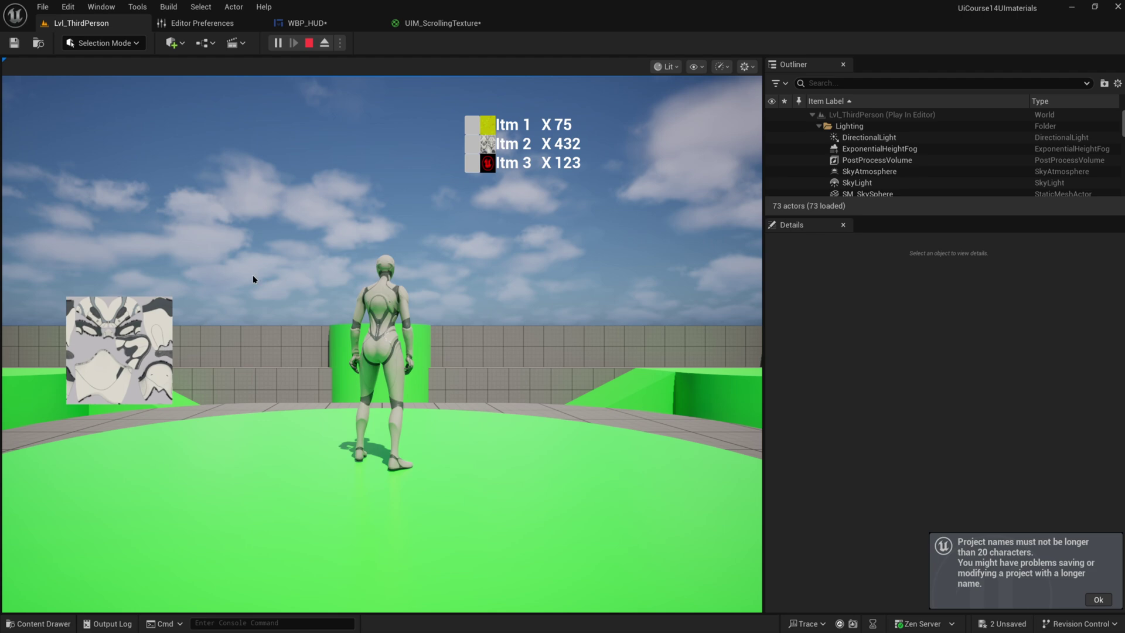
key("Escape")
left_click(328, 25)
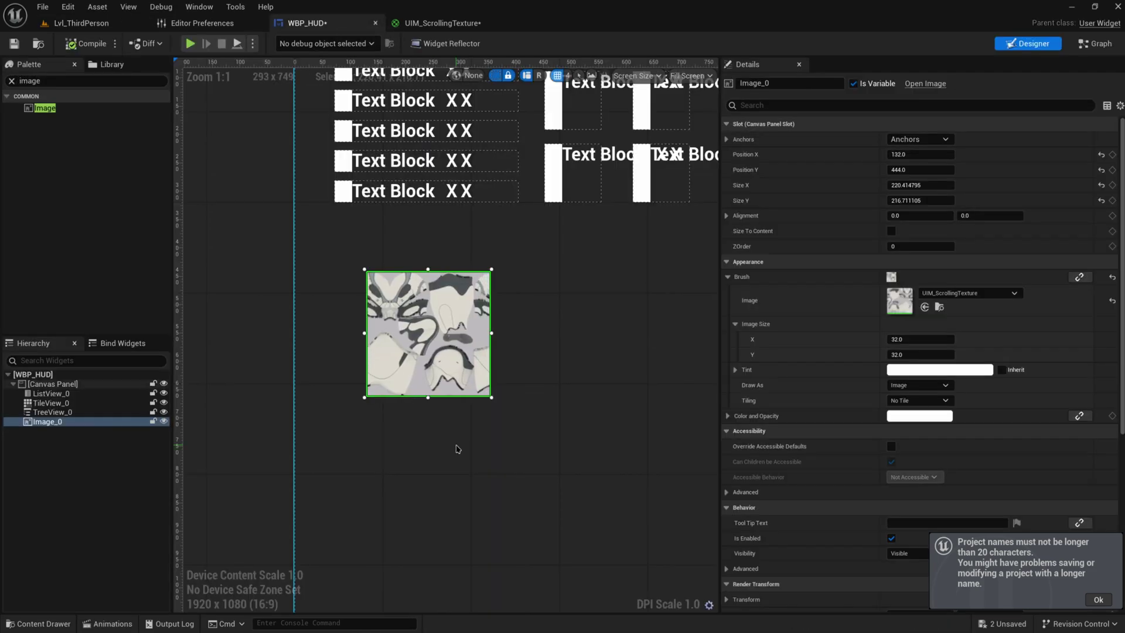
Look at the UIM_ScrollingTexture asset's available actions and dismiss the project name length notification.
key("ctrl+space")
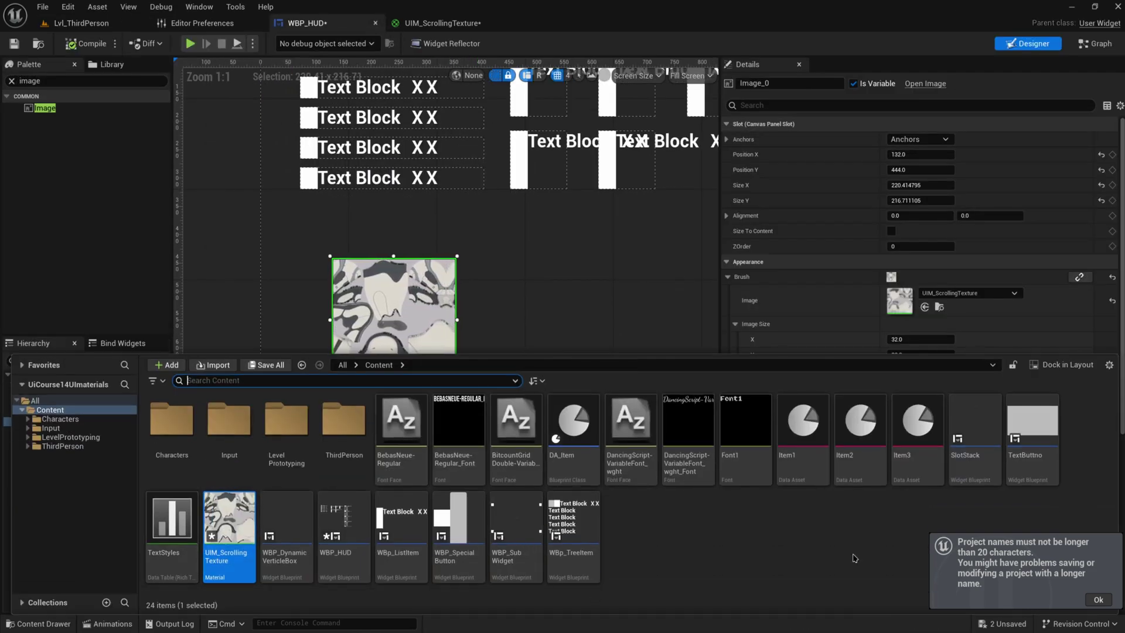
right_click(231, 527)
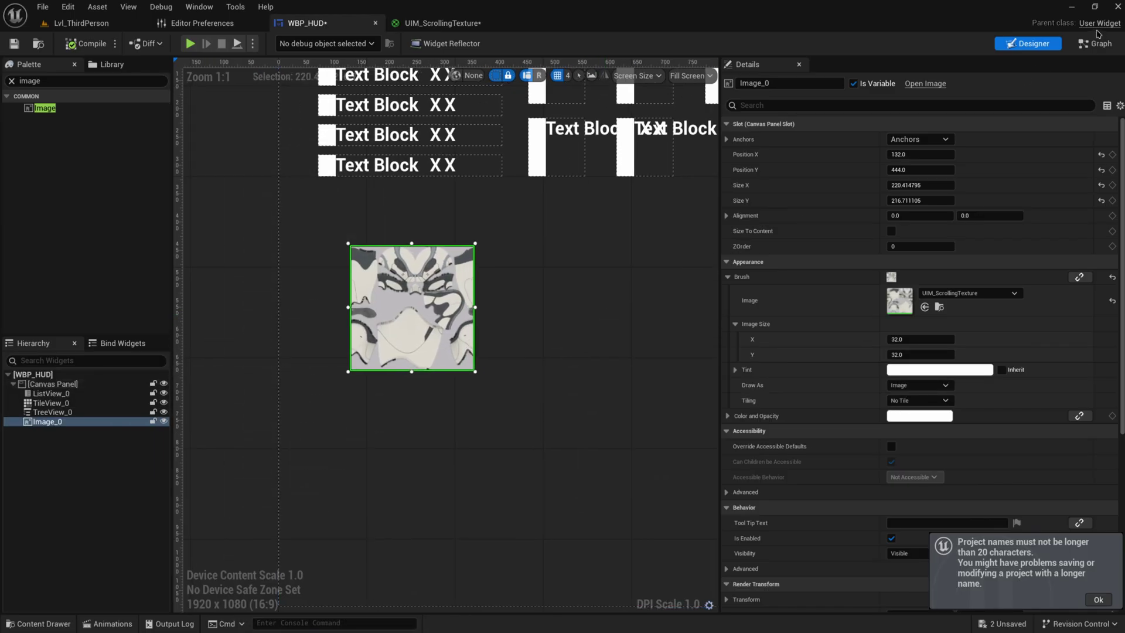
left_click(1098, 600)
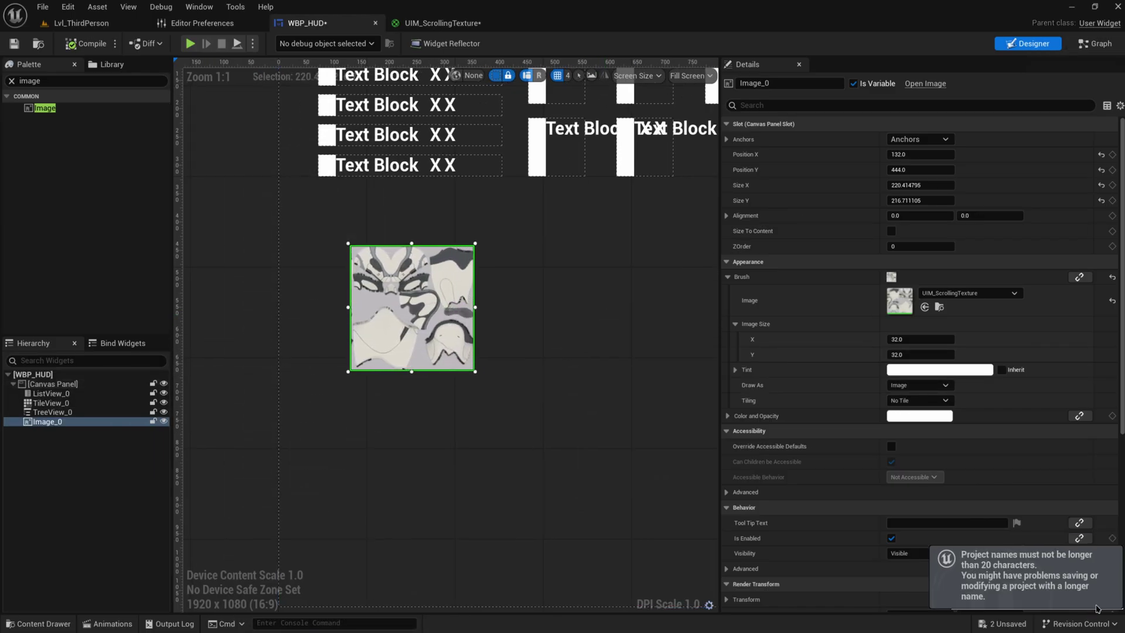
Insert a Sequence node after Event Construct in the WBP_HUD event graph.
left_click(1097, 45)
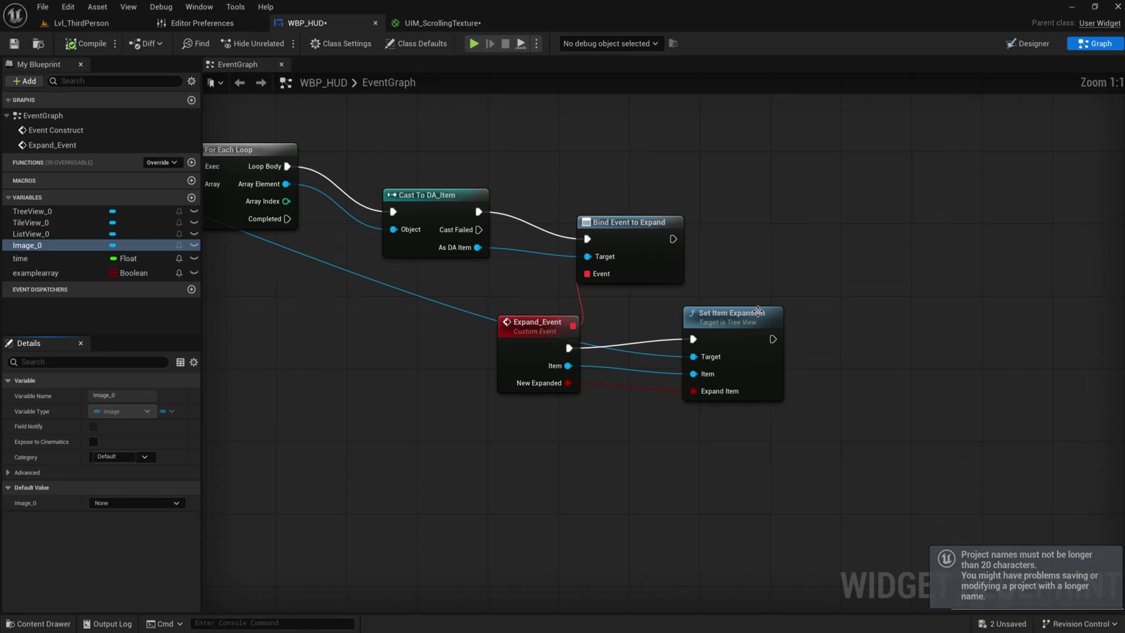
right_click_drag(430, 408, 610, 446)
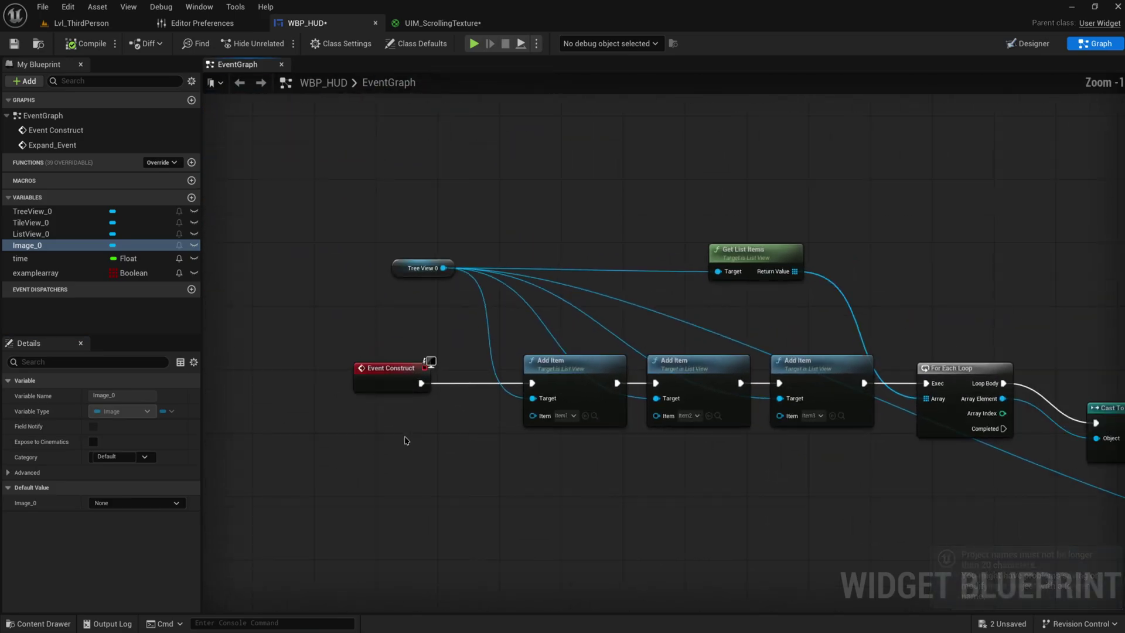
right_click_drag(404, 441, 371, 229)
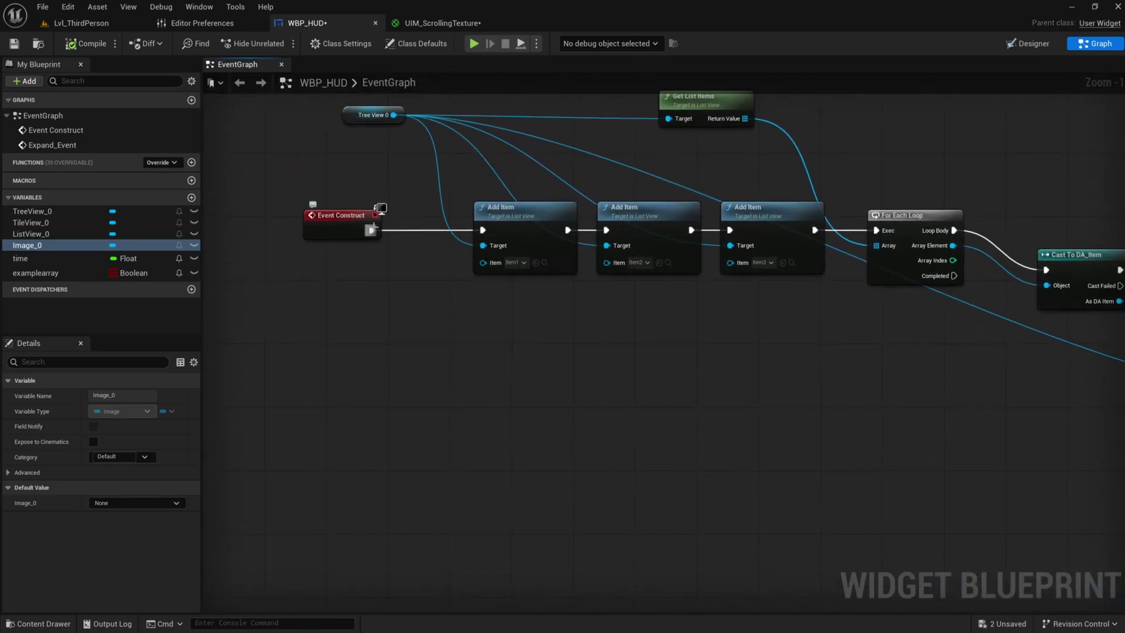
left_click_drag(371, 230, 426, 248)
type("seq")
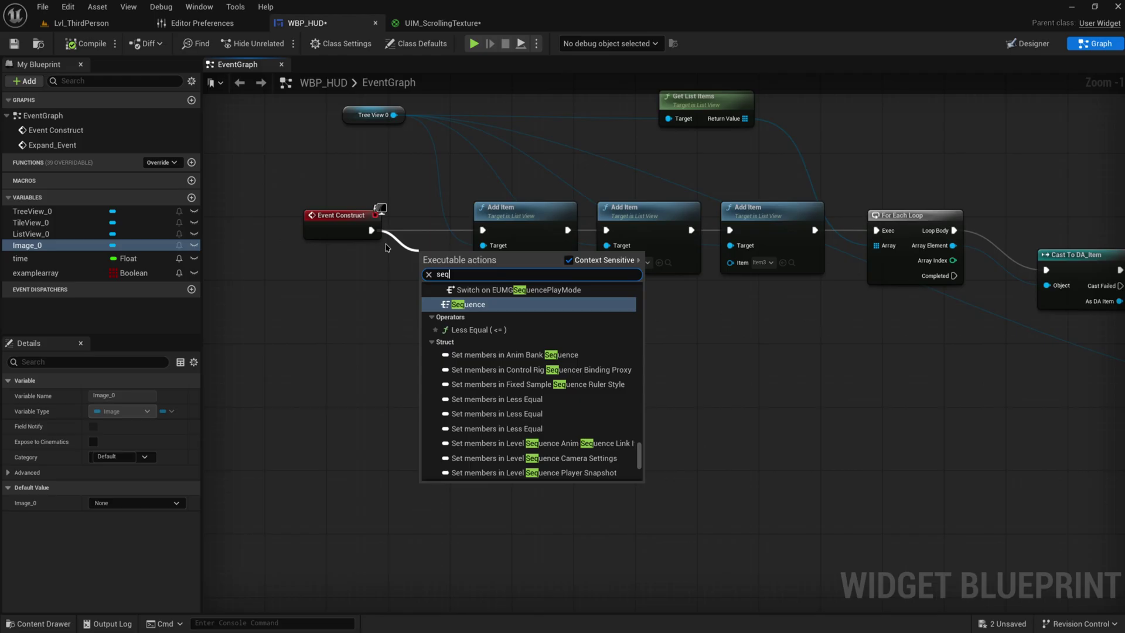
key("Return")
Arrange the Event Construct and Sequence nodes in a row ahead of the first Add Item node.
left_click_drag(330, 215, 223, 237)
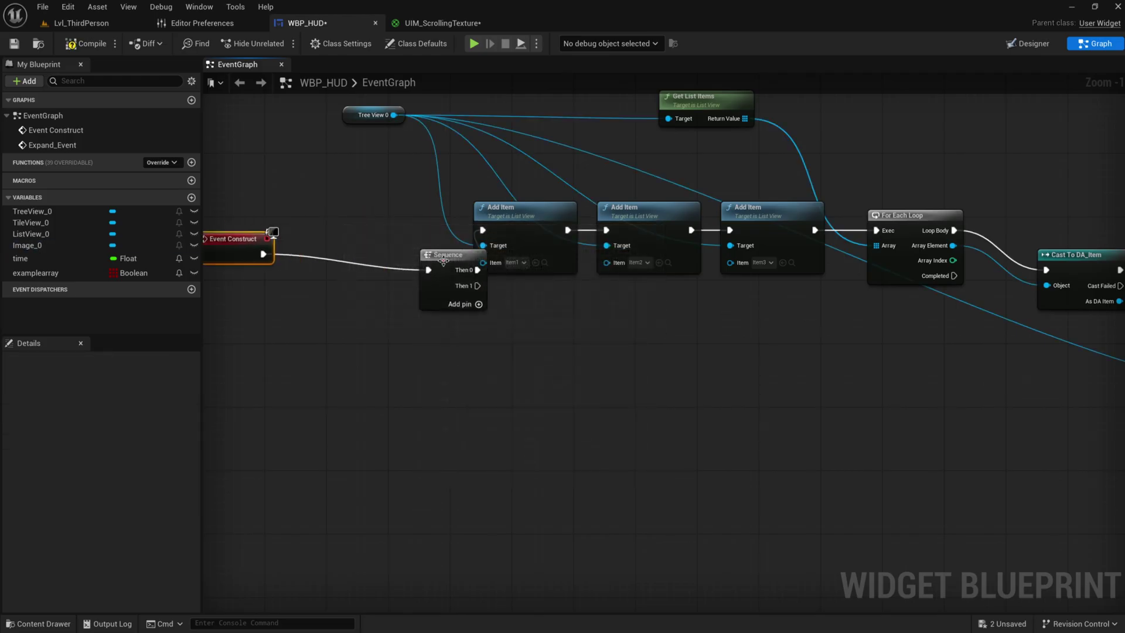
left_click_drag(439, 256, 347, 233)
right_click_drag(349, 294, 430, 243)
left_click_drag(430, 244, 254, 150)
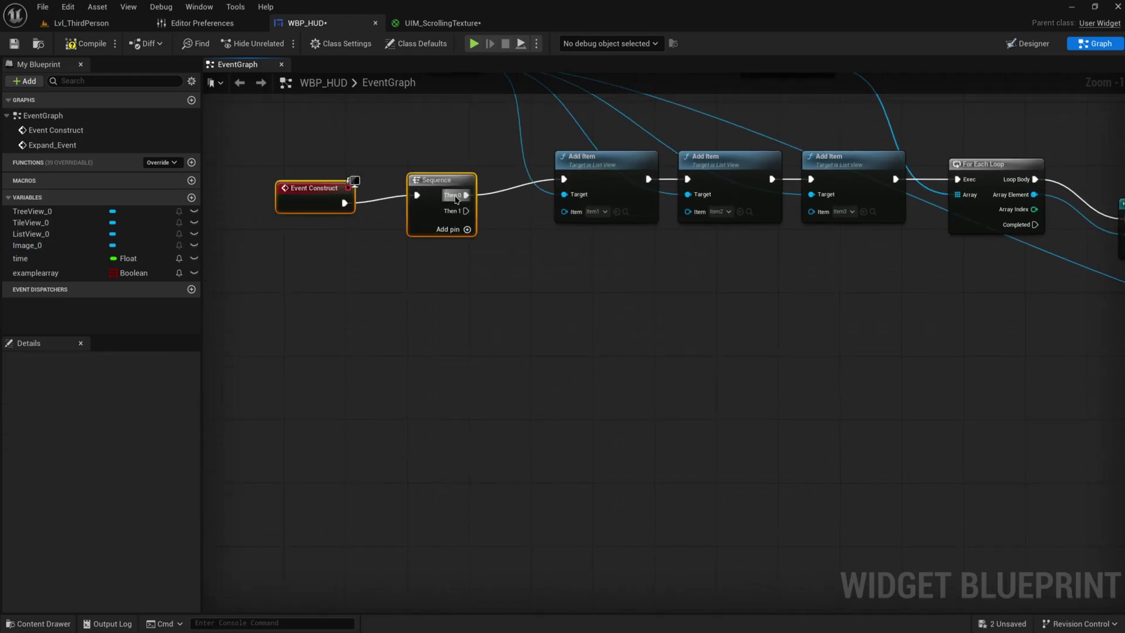
left_click_drag(456, 199, 440, 176)
right_click_drag(441, 175, 497, 236)
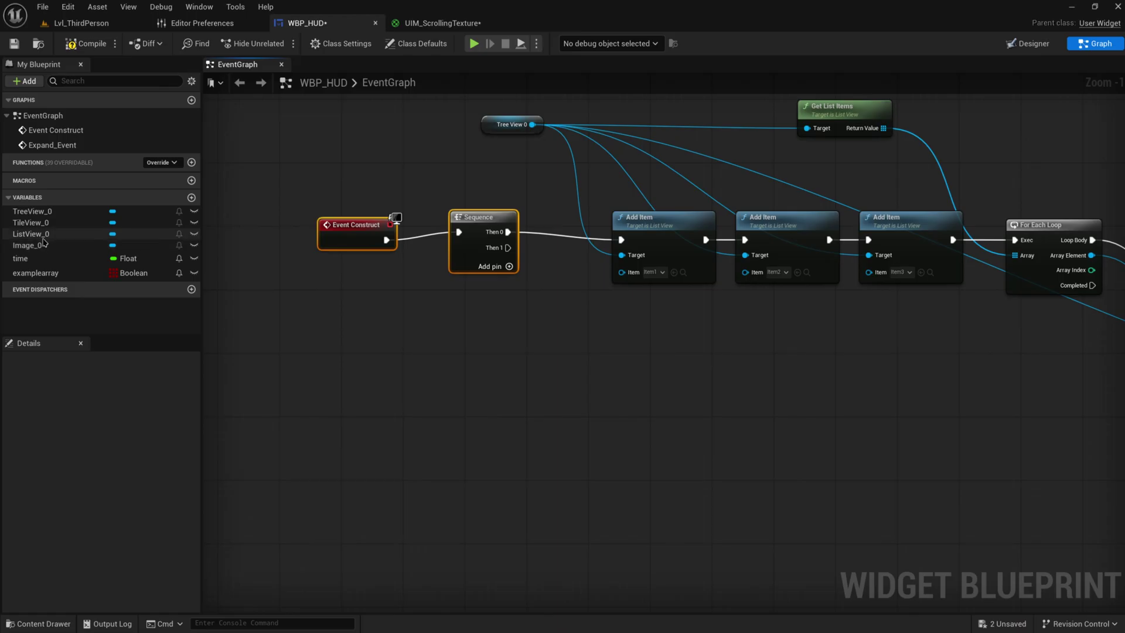
Add an Image_0 reference with a Set Brush from Material node targeting it, and place the reference beneath that node.
left_click_drag(44, 245, 506, 344)
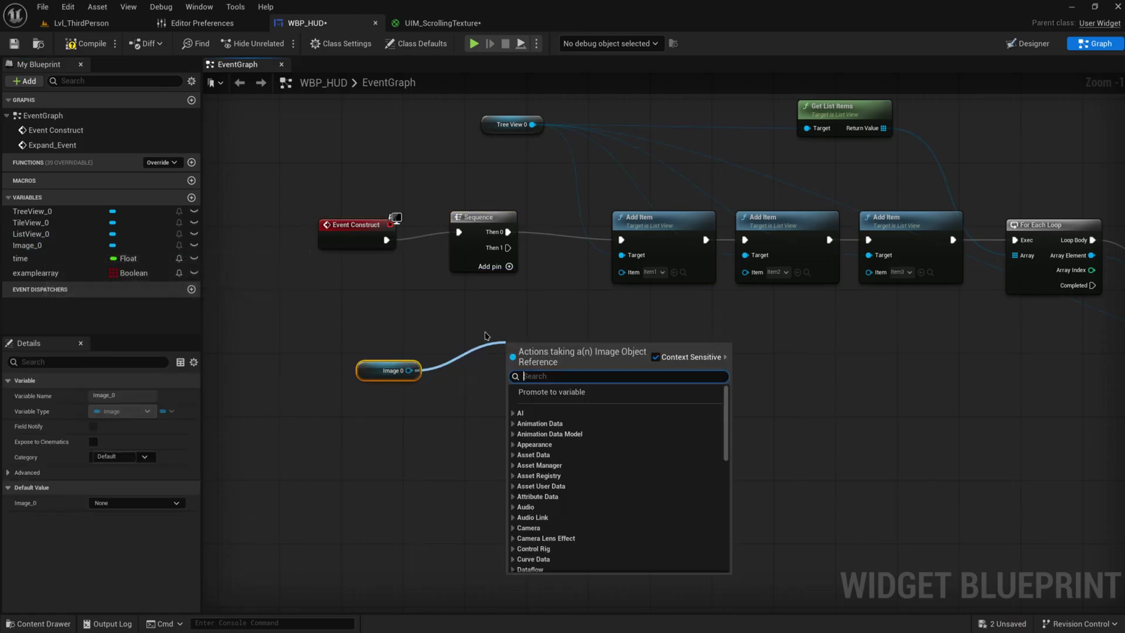
type("set brush")
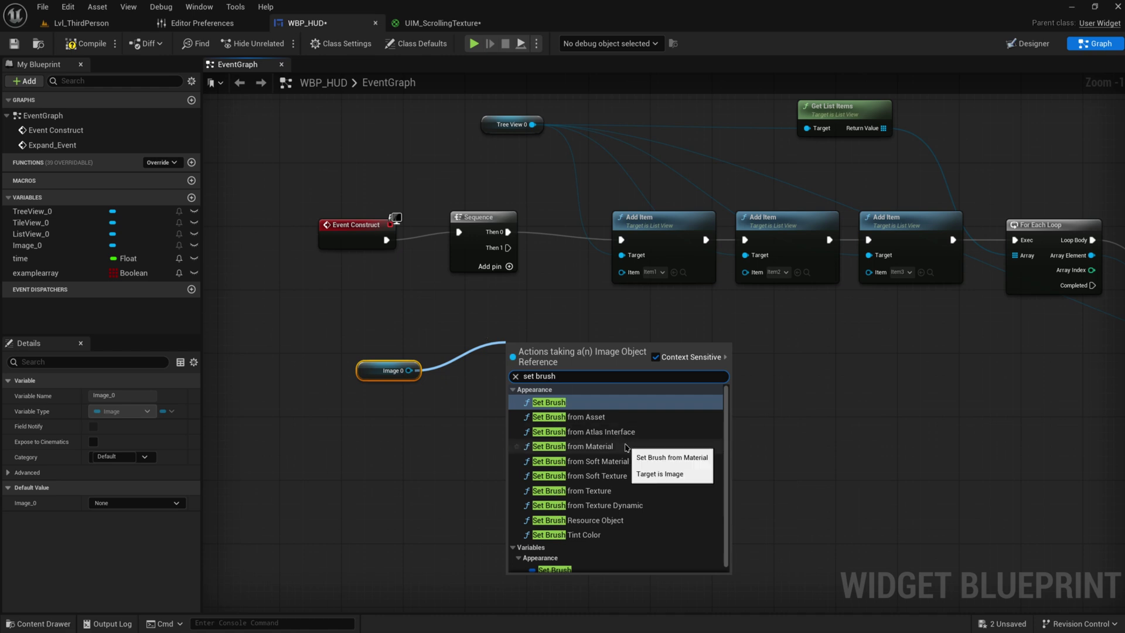
left_click(626, 447)
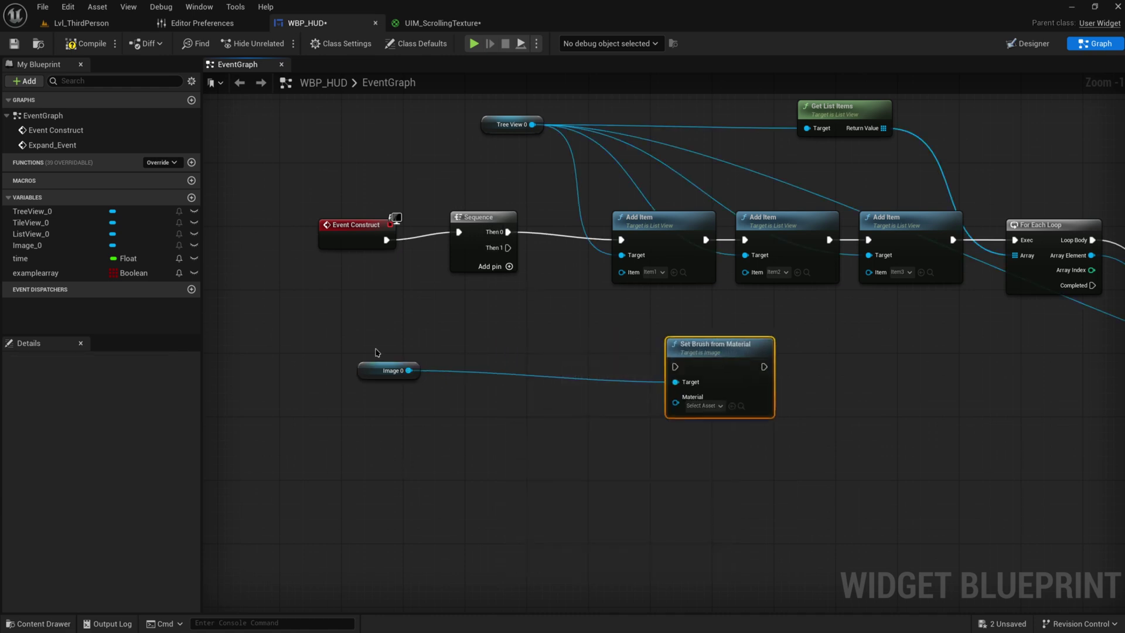
left_click_drag(370, 376, 676, 449)
Move the Event Construct and Sequence nodes farther from the Add Item nodes to make room.
left_click_drag(497, 362, 351, 229)
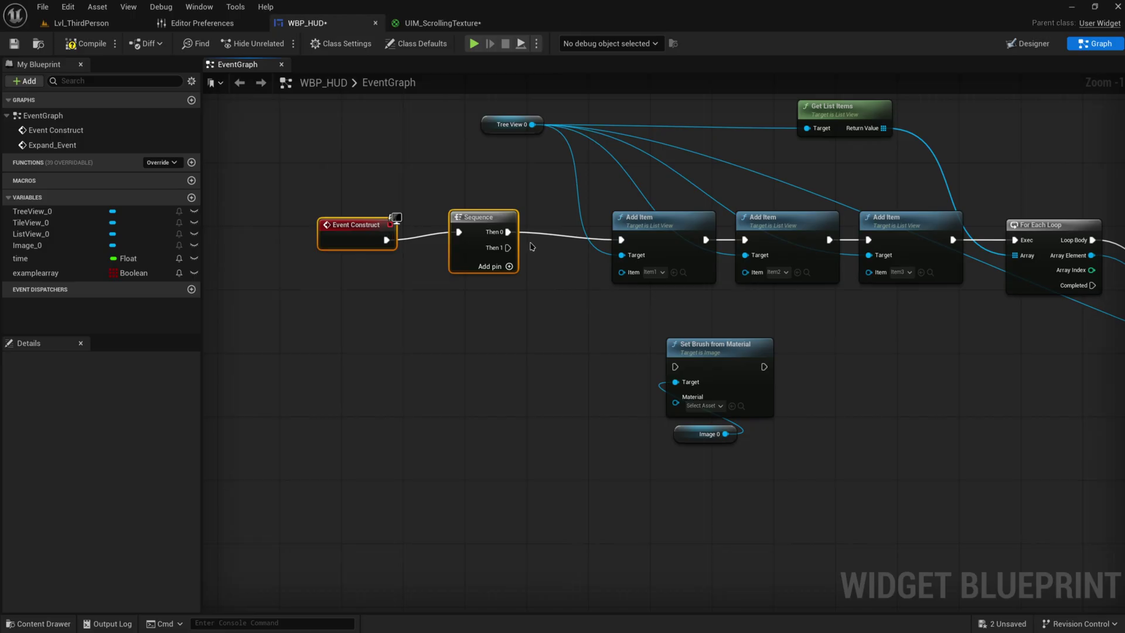
left_click_drag(460, 216, 304, 264)
right_click_drag(427, 347, 463, 313)
Add a Create Dynamic Material Instance node on the Sequence's Then 1 output with UIM_ScrollingTexture as its parent.
left_click_drag(389, 263, 452, 304)
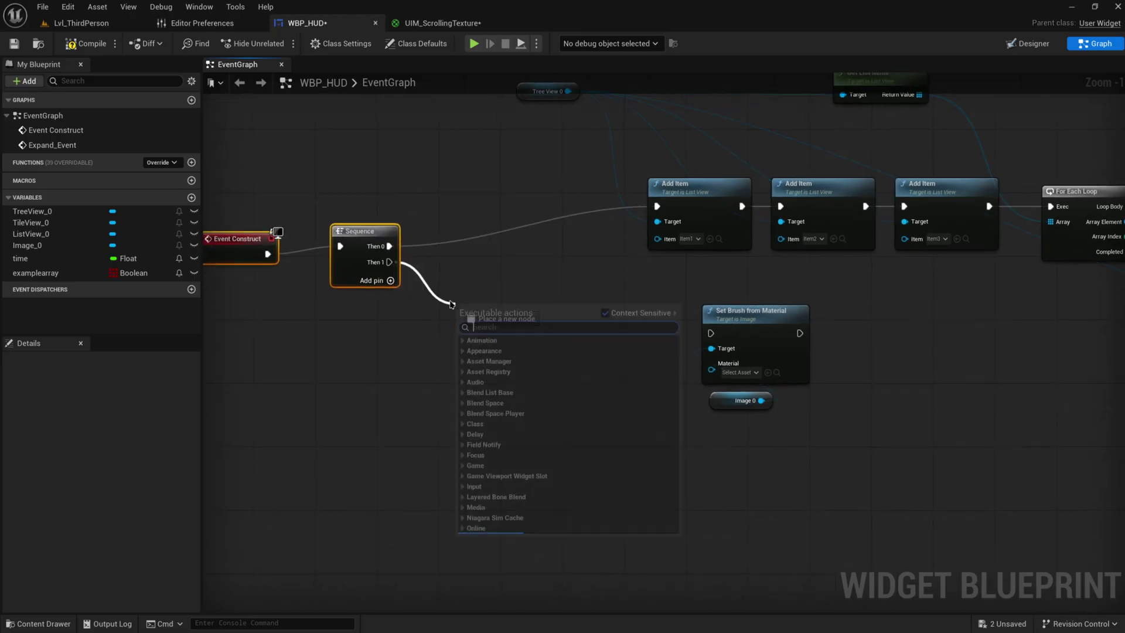
type("create dynamic")
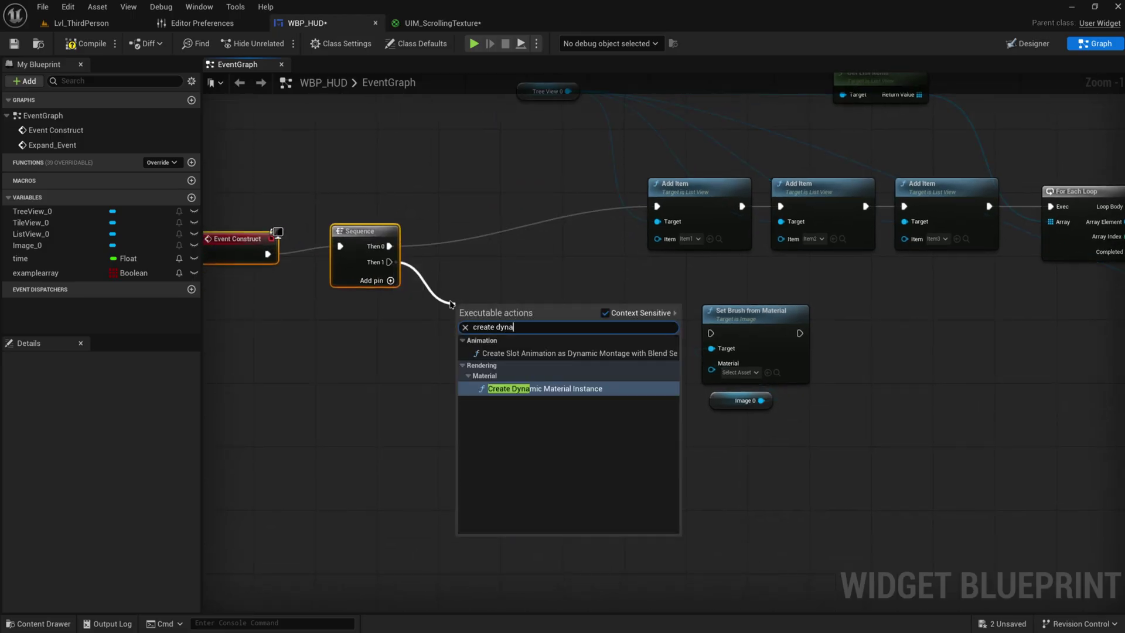
key("Return")
left_click(503, 343)
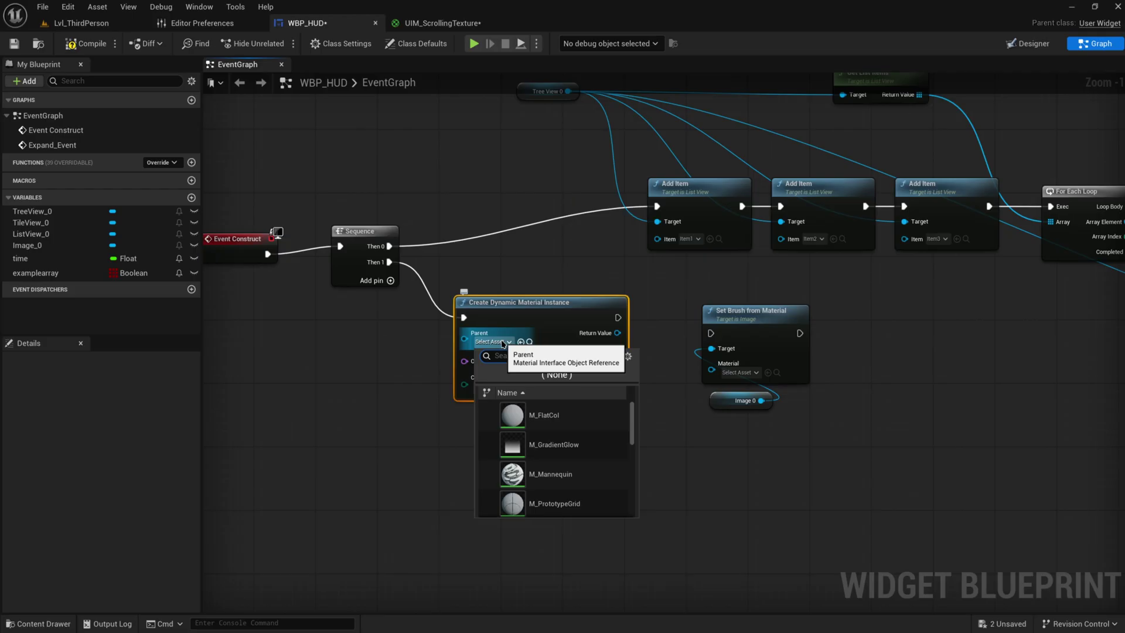
scroll(616, 506, "down", 3)
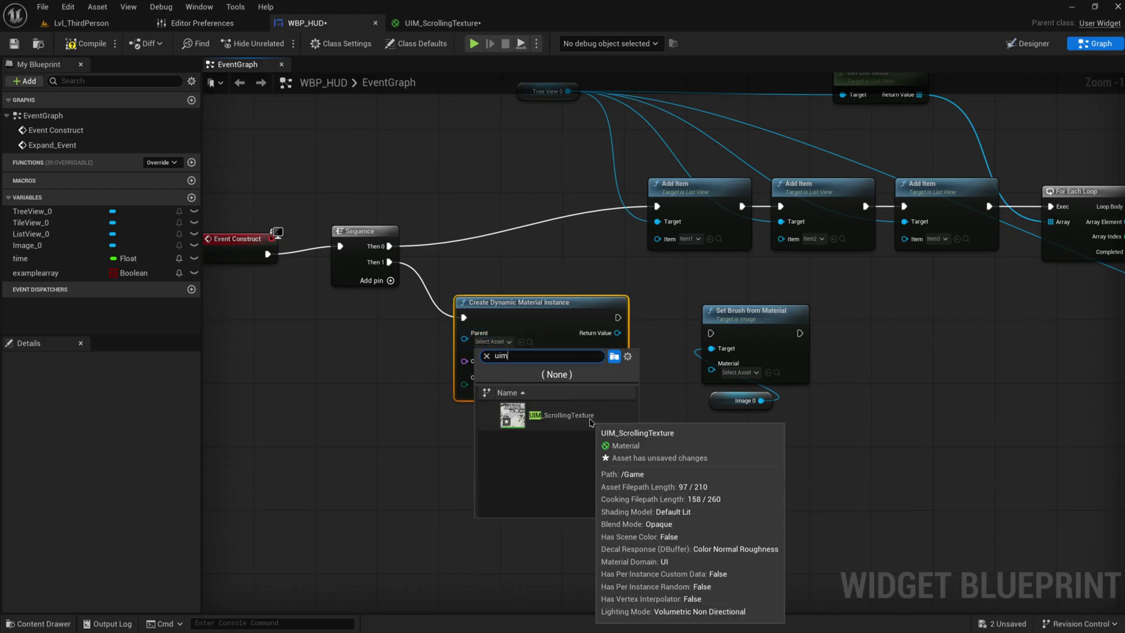
left_click(615, 504)
Promote the material instance's Return Value to a variable named Mat and wire its SET node into Set Brush from Material.
left_click_drag(614, 332, 638, 390)
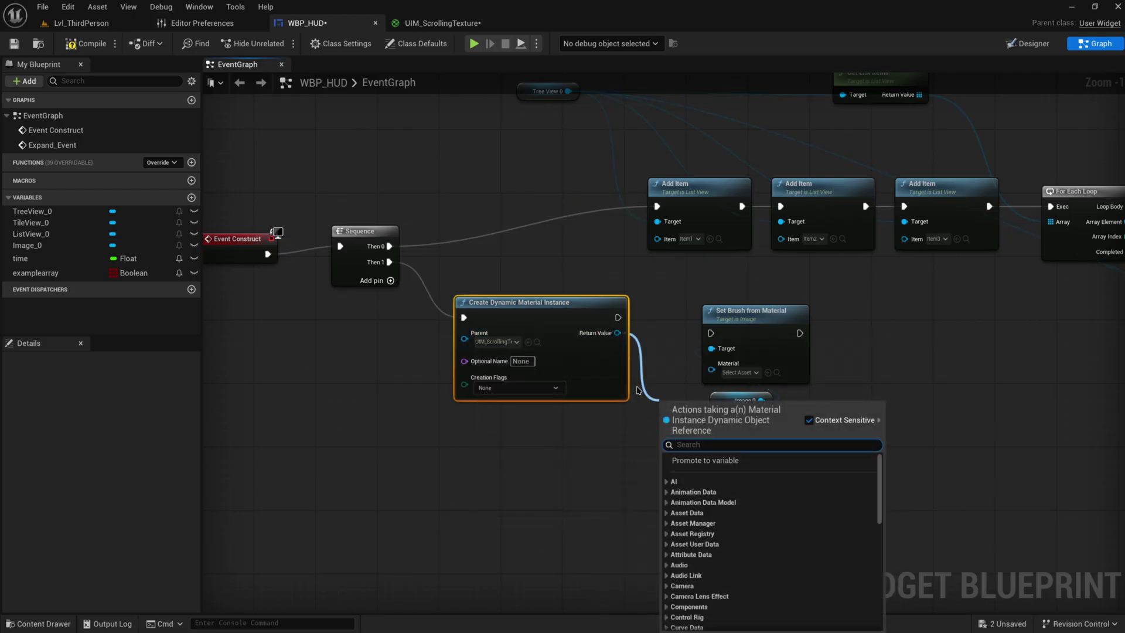
left_click(715, 461)
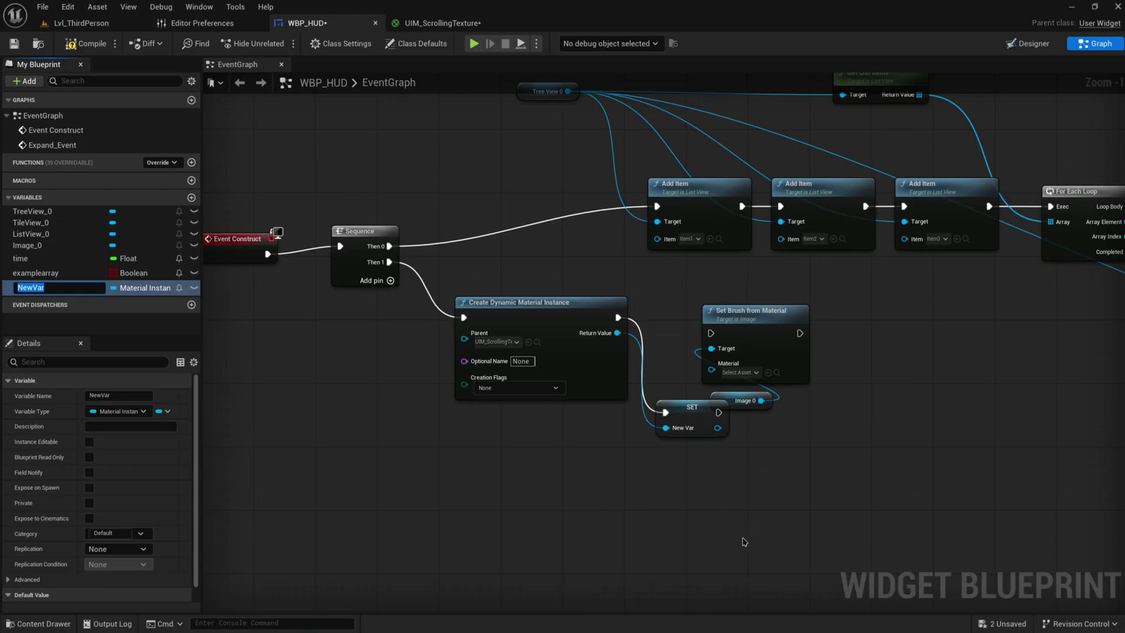
left_click_drag(611, 390, 453, 367)
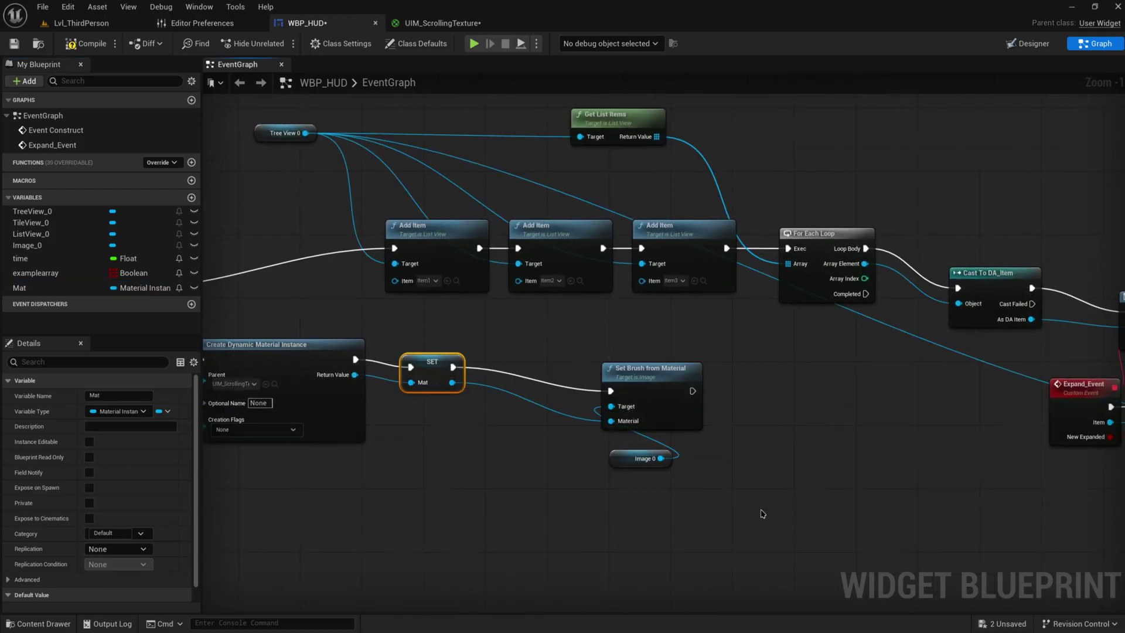
Line up the SET Mat, Set Brush from Material and Image 0 nodes after Create Dynamic Material Instance.
left_click_drag(586, 354, 586, 354)
mouse_move(671, 384)
left_mouse_down()
mouse_move(618, 359)
mouse_move(555, 360)
left_mouse_up()
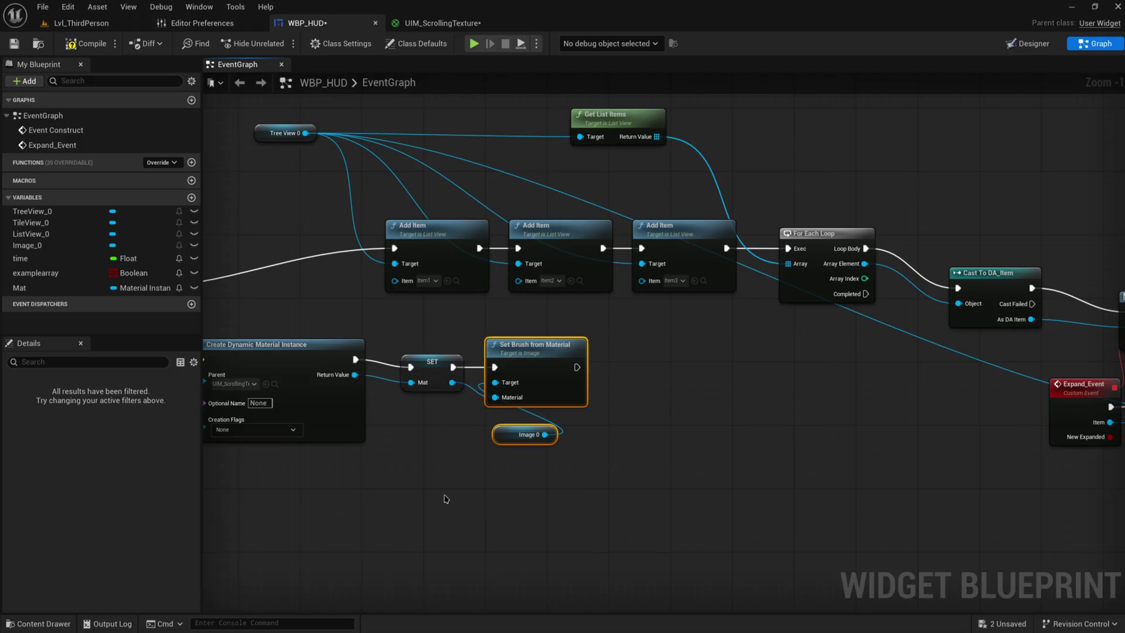
right_click_drag(447, 499, 698, 508)
right_click_drag(674, 332, 549, 258)
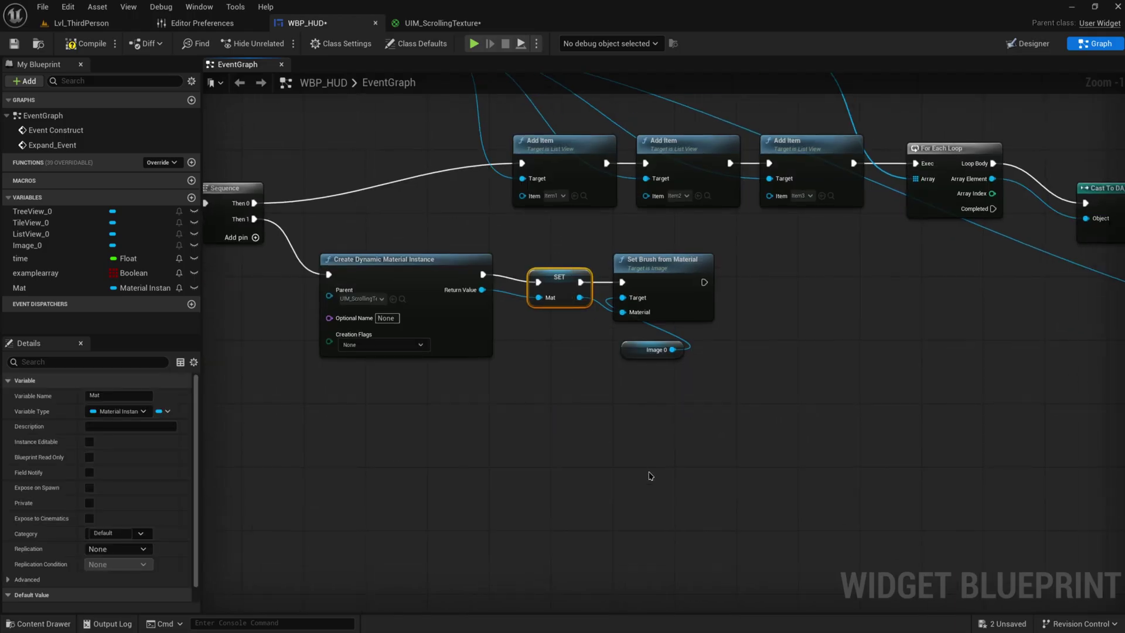
left_click_drag(622, 245, 622, 245)
left_click_drag(652, 278, 659, 278)
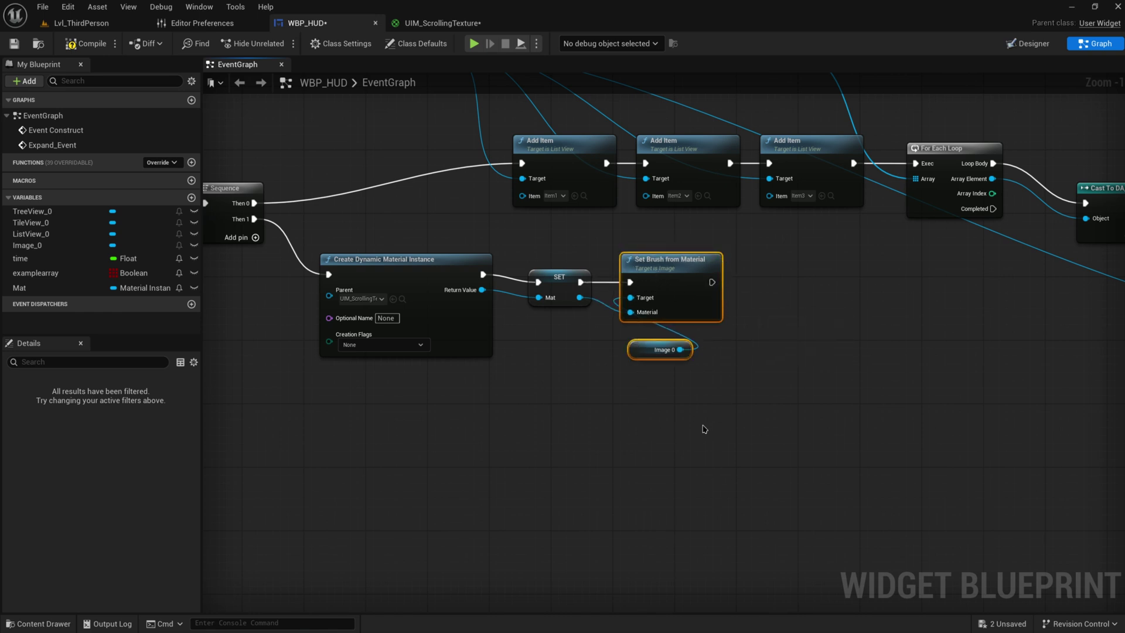
left_click_drag(643, 335, 644, 339)
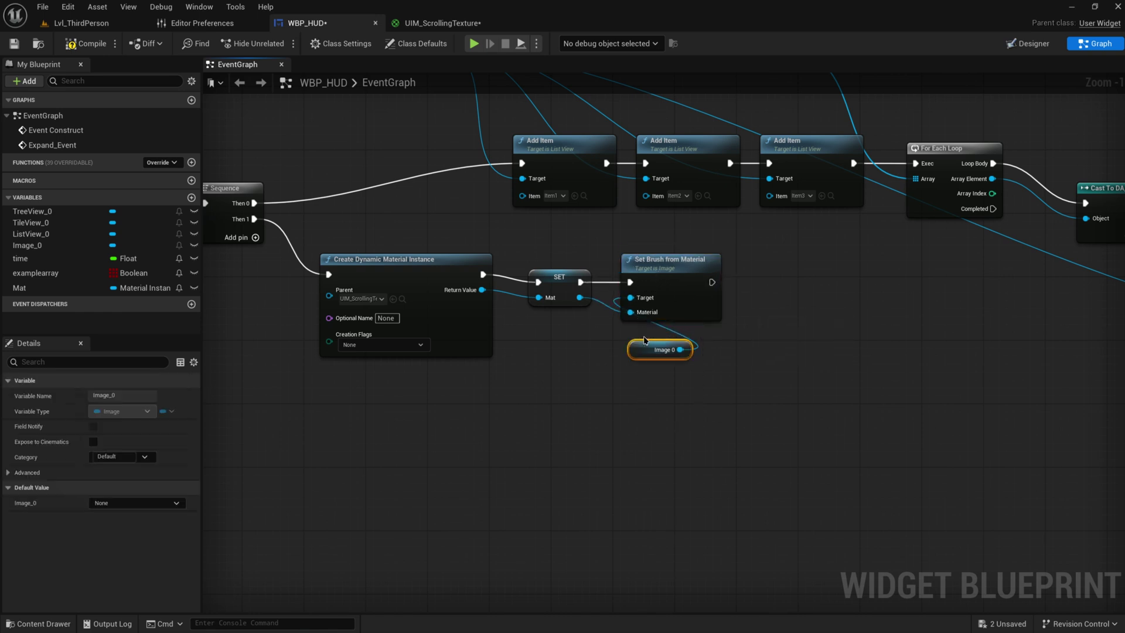
left_click_drag(679, 445, 641, 275)
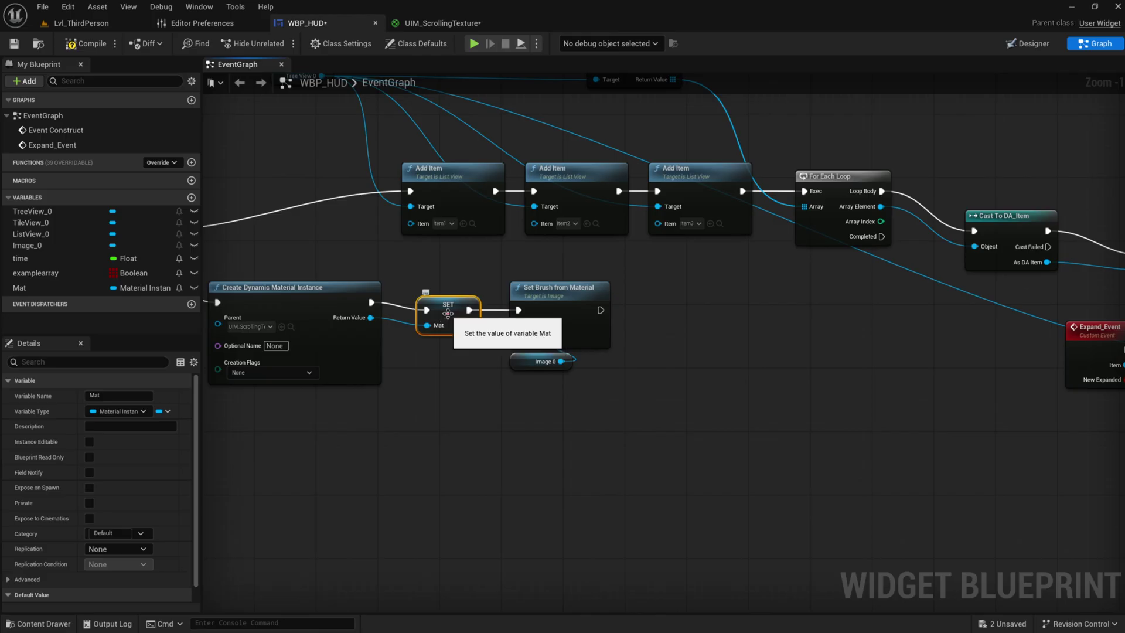
left_click_drag(448, 313, 432, 312)
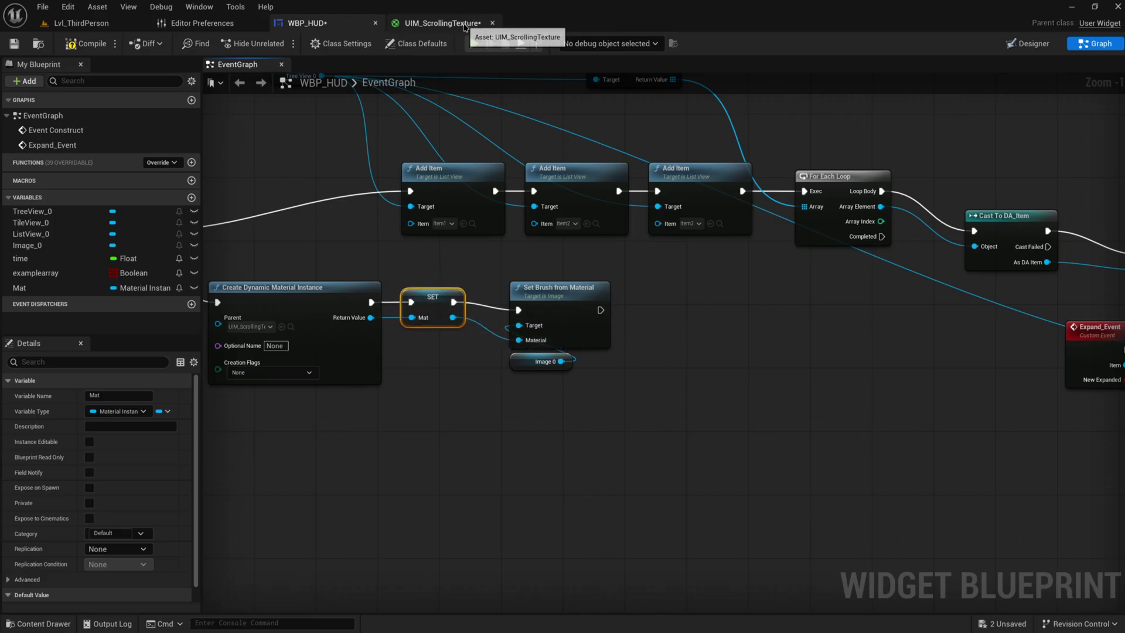
In the UIM_ScrollingTexture material, add a MakeFloat2 node feeding the Panner's Speed input.
left_click(465, 26)
left_click_drag(485, 303, 409, 367)
type("make")
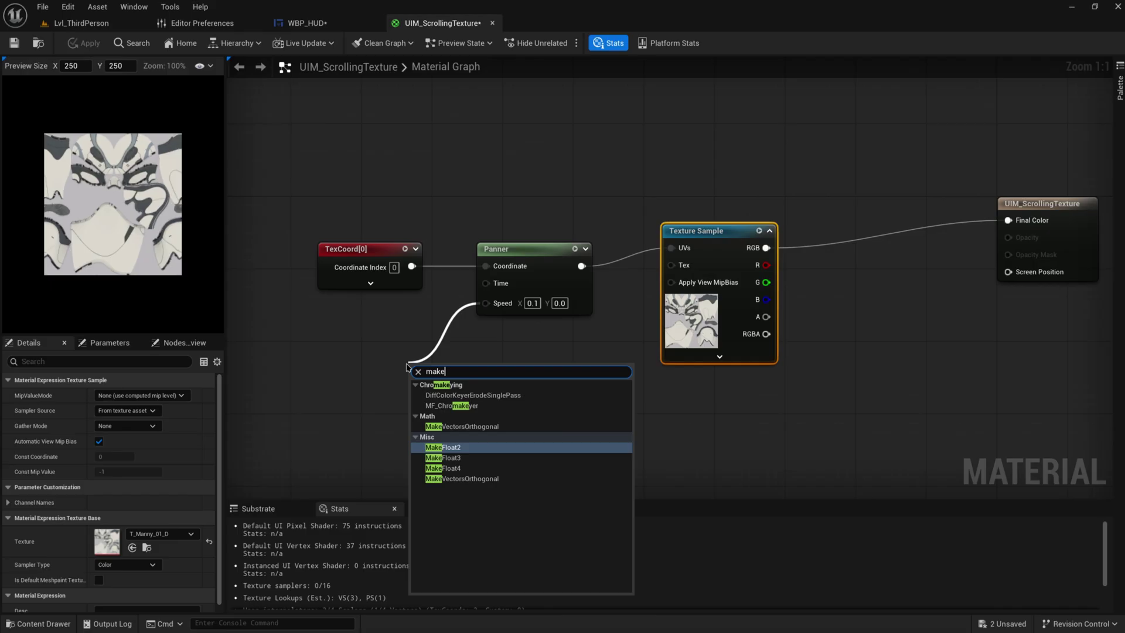
key("Return")
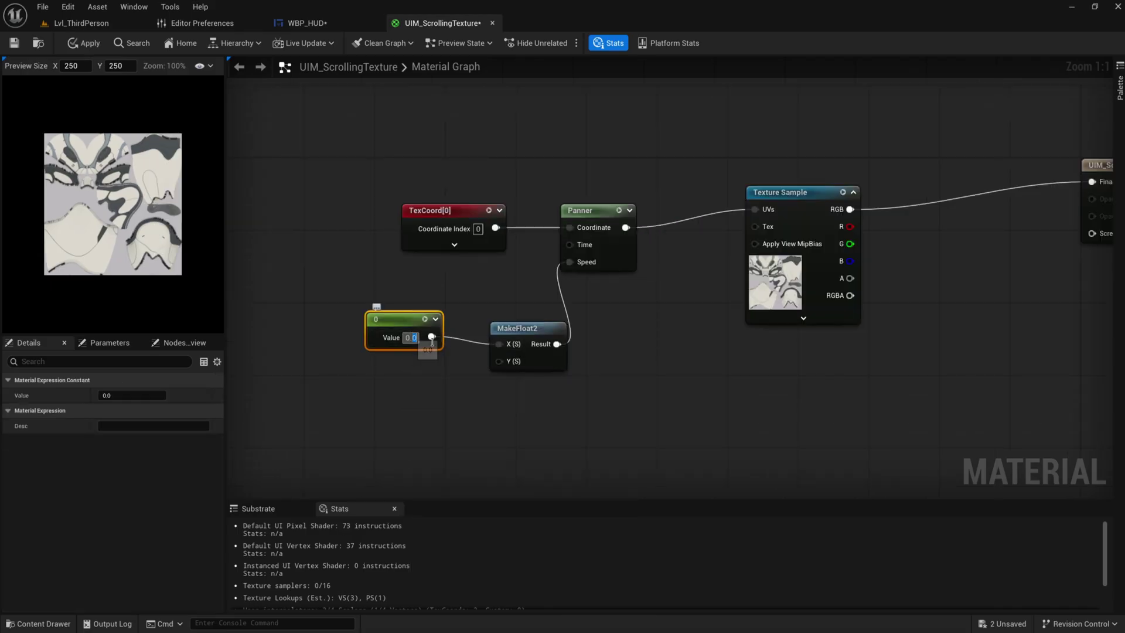
Set the constant feeding MakeFloat2's X to 0.1 and convert it to a parameter named Speed.
type("0.1")
key("Return")
right_click(398, 328)
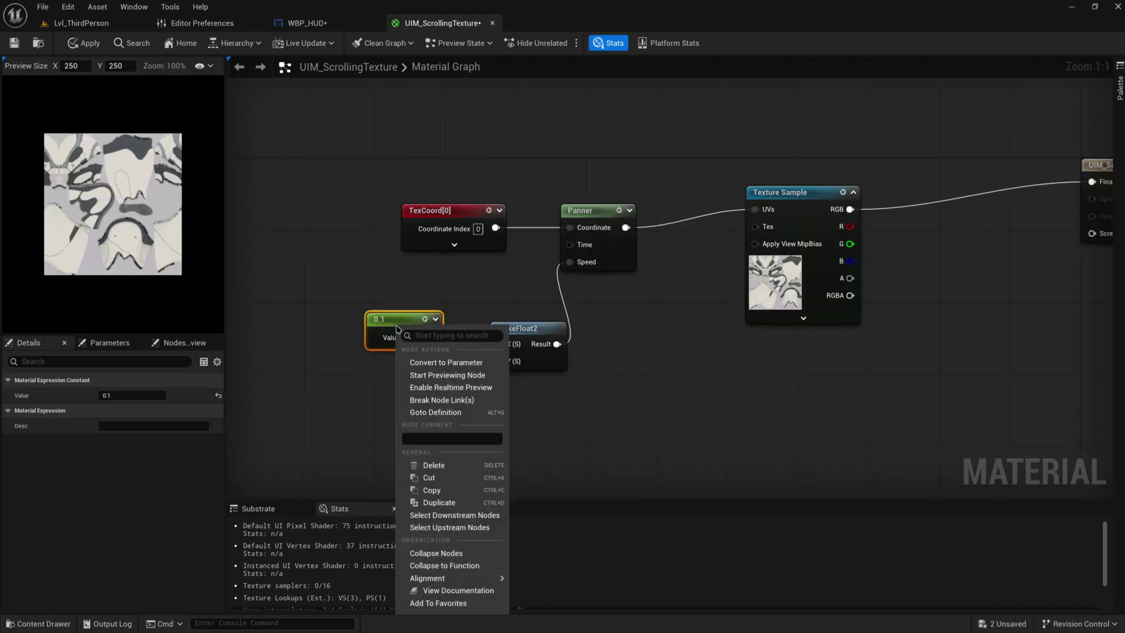
left_click(463, 363)
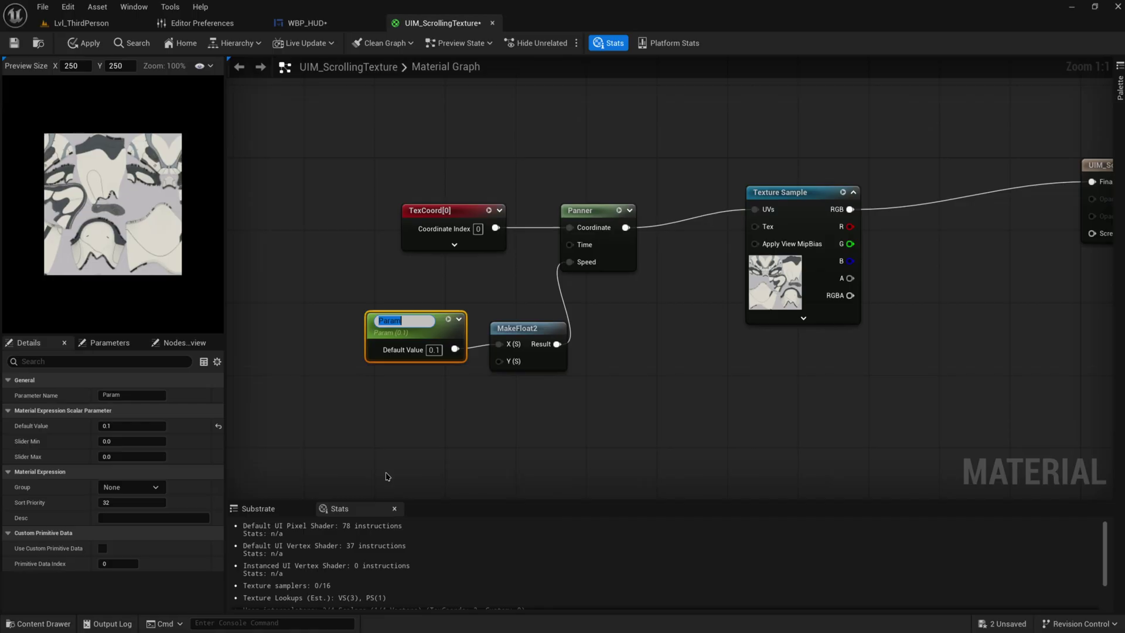
type("Speed")
key("Return")
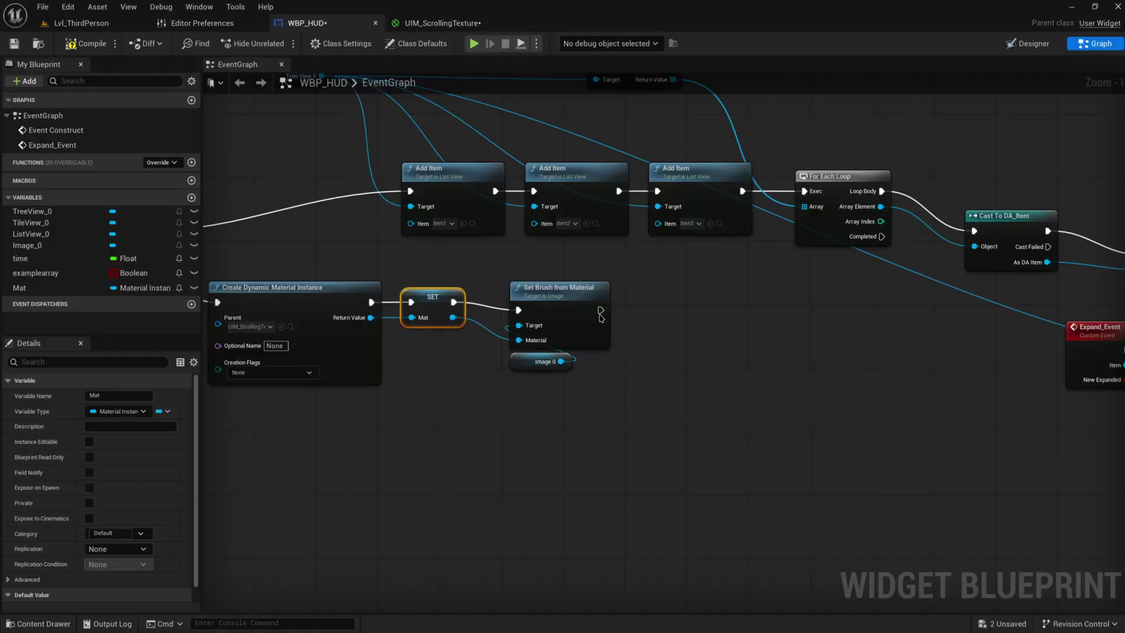
In the WBP_HUD event graph, add a 2.0-second Delay after Set Brush from Material and place it below that node.
mouse_move(600, 312)
left_mouse_down()
mouse_move(716, 350)
mouse_move(702, 335)
left_mouse_up()
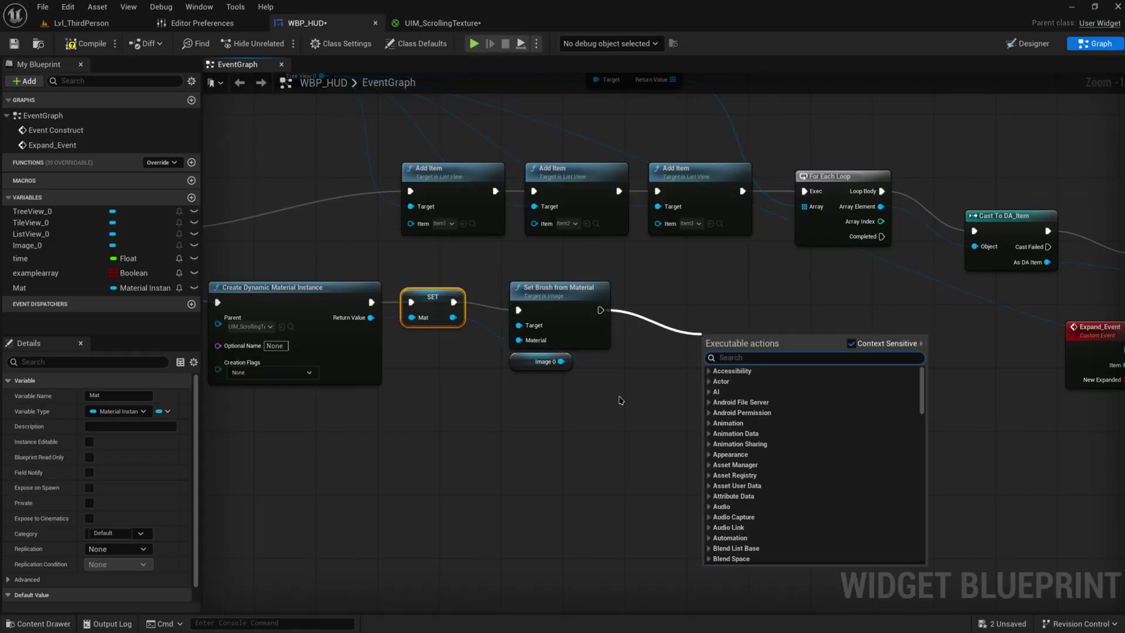
type("delay")
left_click(754, 375)
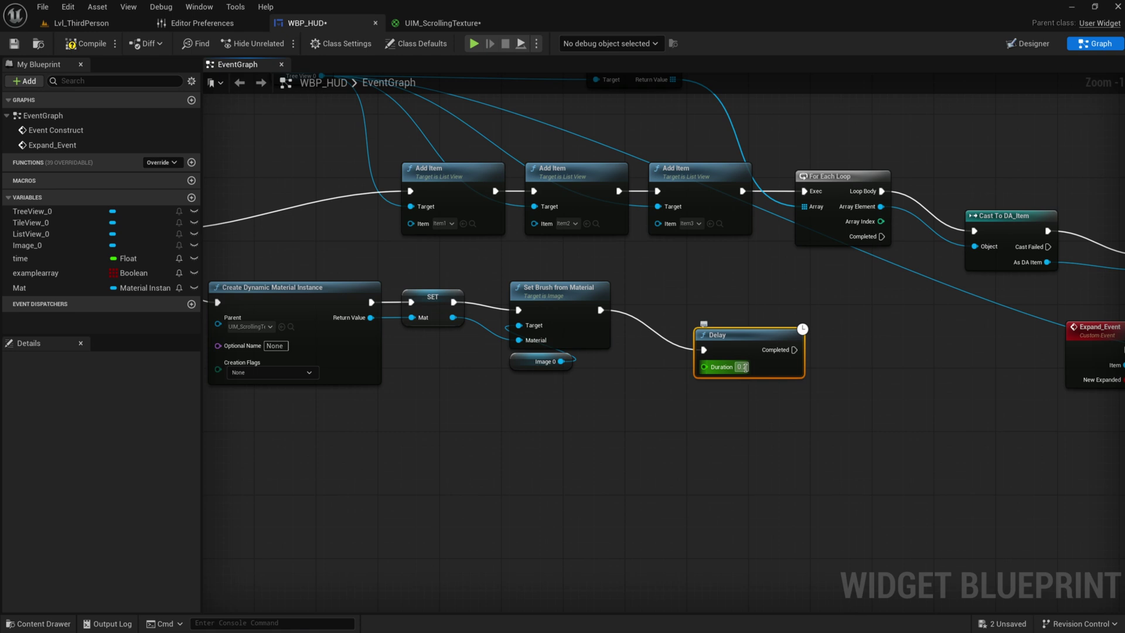
left_click(879, 384)
left_click_drag(752, 341, 713, 412)
right_click_drag(644, 510, 761, 461)
left_click_drag(716, 430, 430, 278)
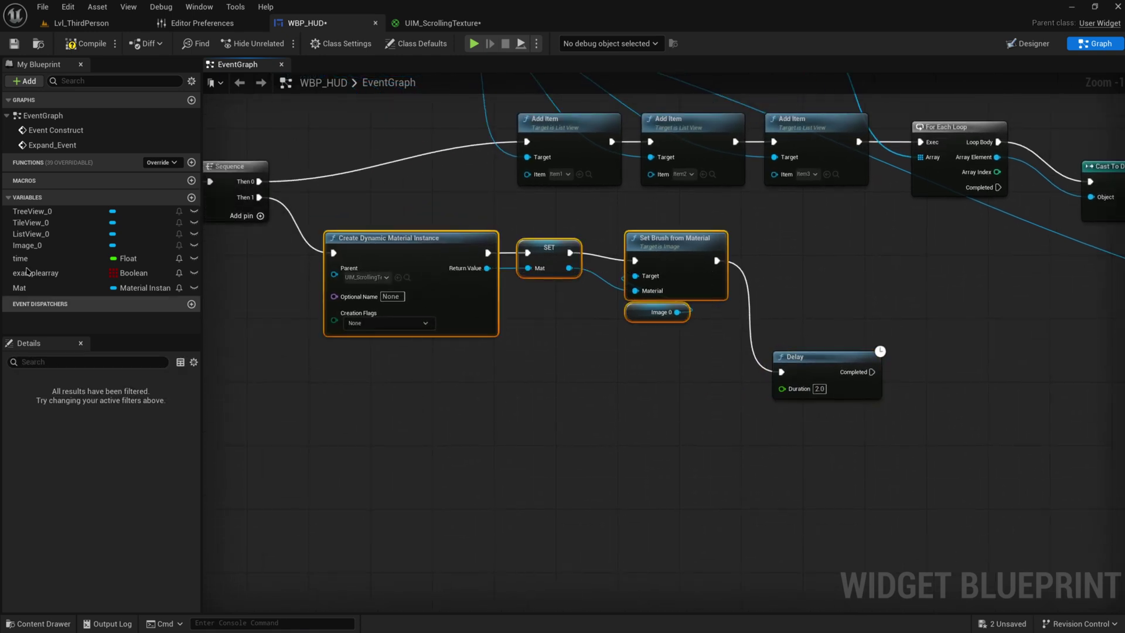
Place a getter for the Mat variable below the Delay and add a Set Scalar Parameter Value node targeting it.
left_click_drag(21, 288, 686, 503)
right_click_drag(807, 439, 660, 455)
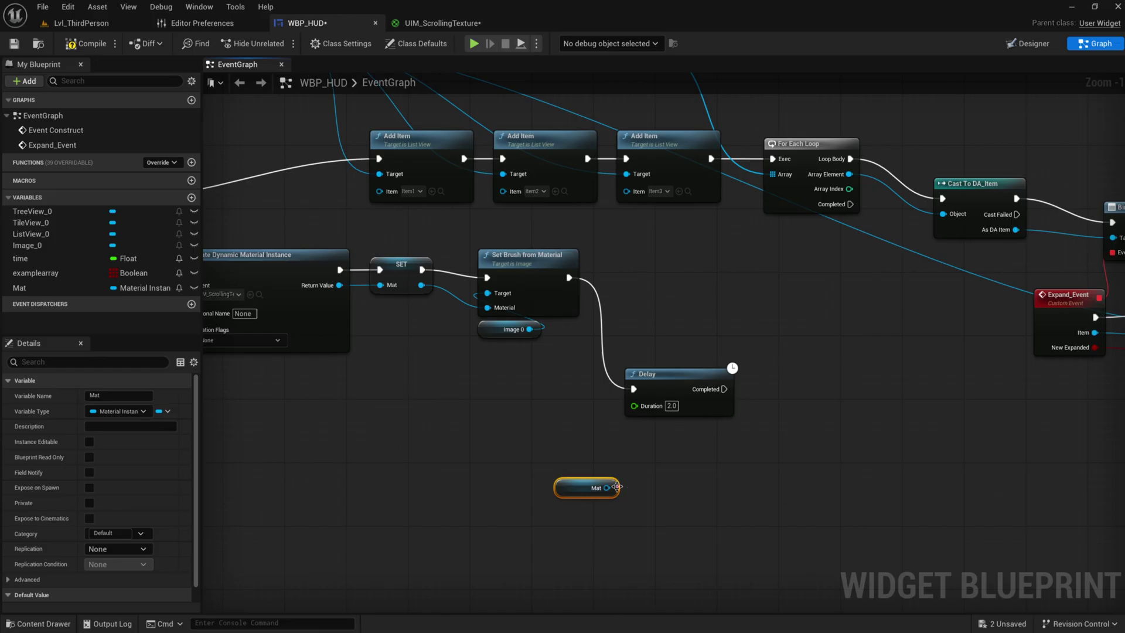
left_click_drag(608, 488, 679, 463)
type("set para")
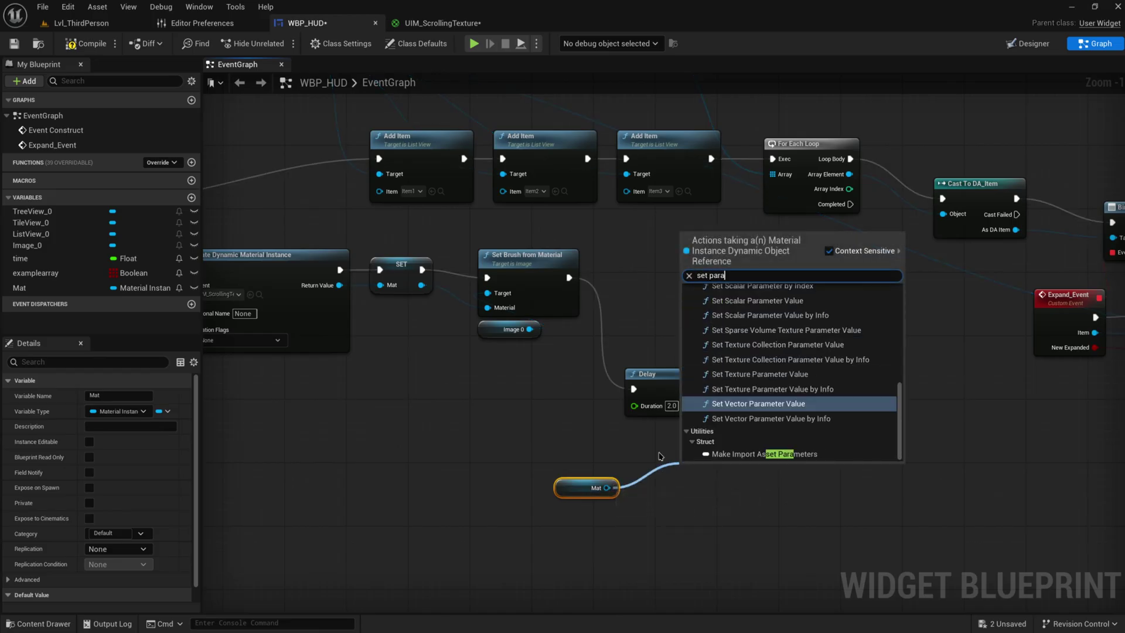
key("BackSpace")
key("BackSpace")
key("BackSpace")
key("BackSpace")
type("scala")
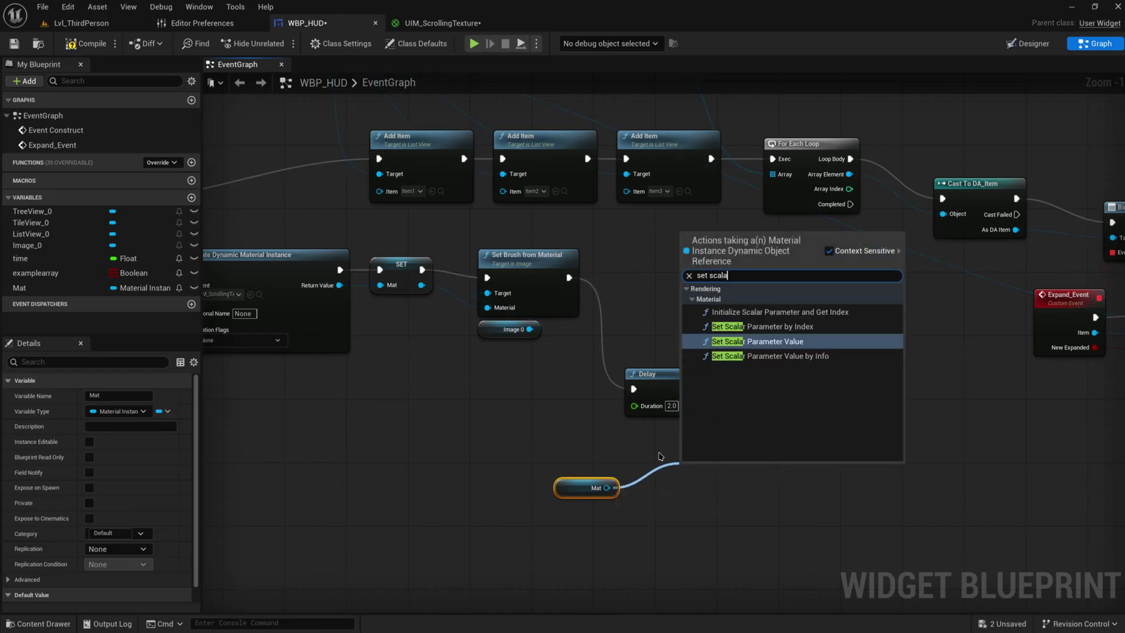
key("Return")
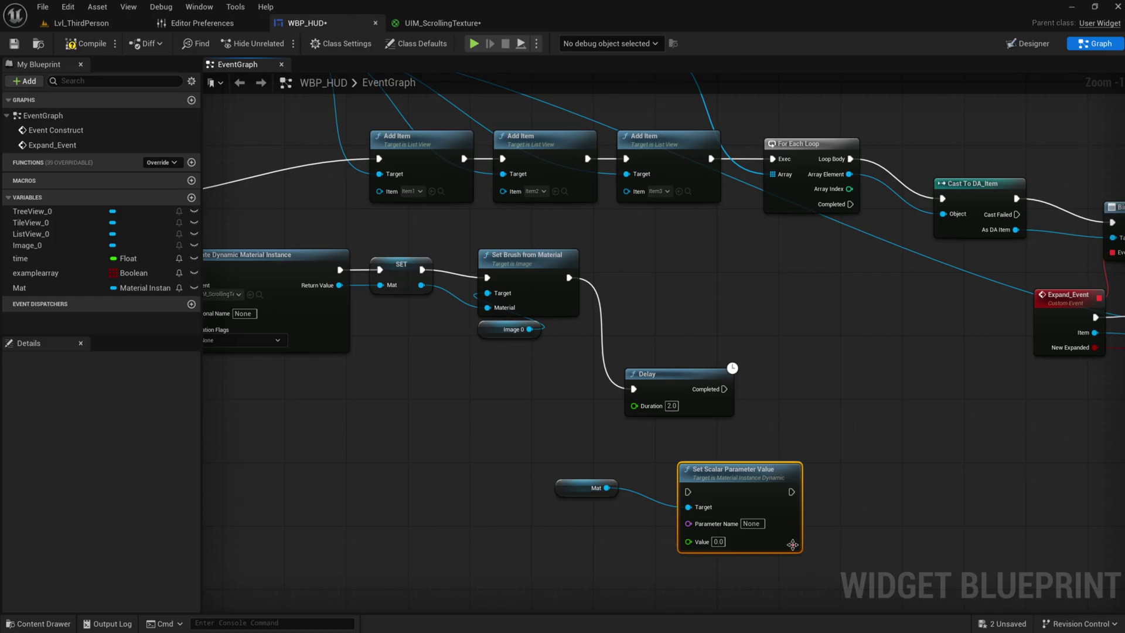
Give Set Scalar Parameter Value the parameter name Speed and value 0.4, and wire it to the Delay's Completed output.
left_click(438, 24)
double_click(396, 321)
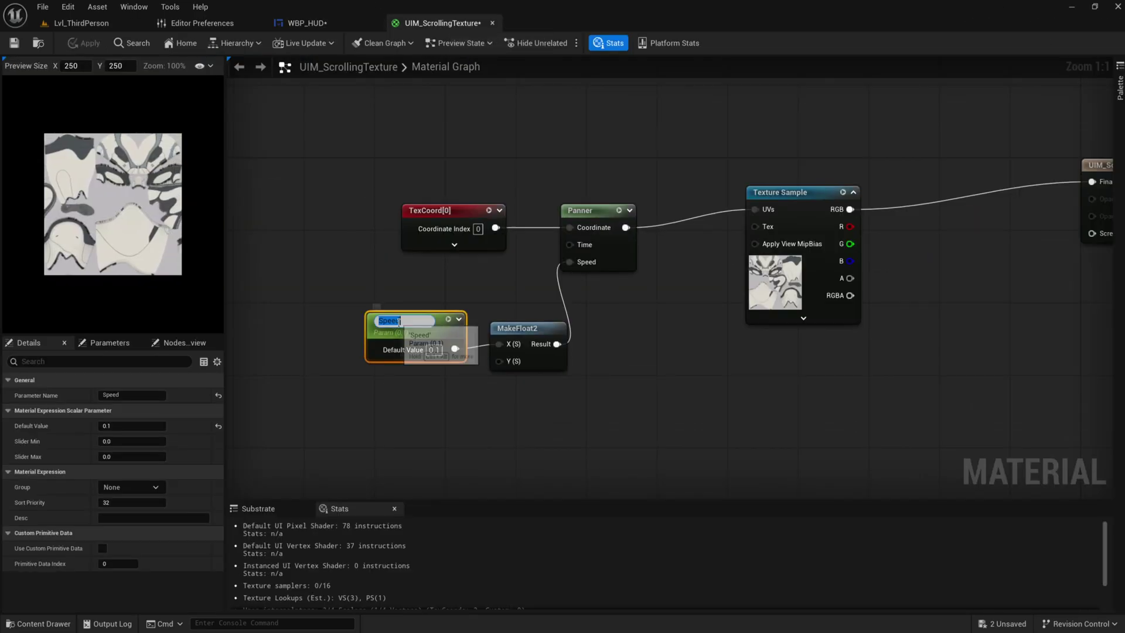
left_click(304, 23)
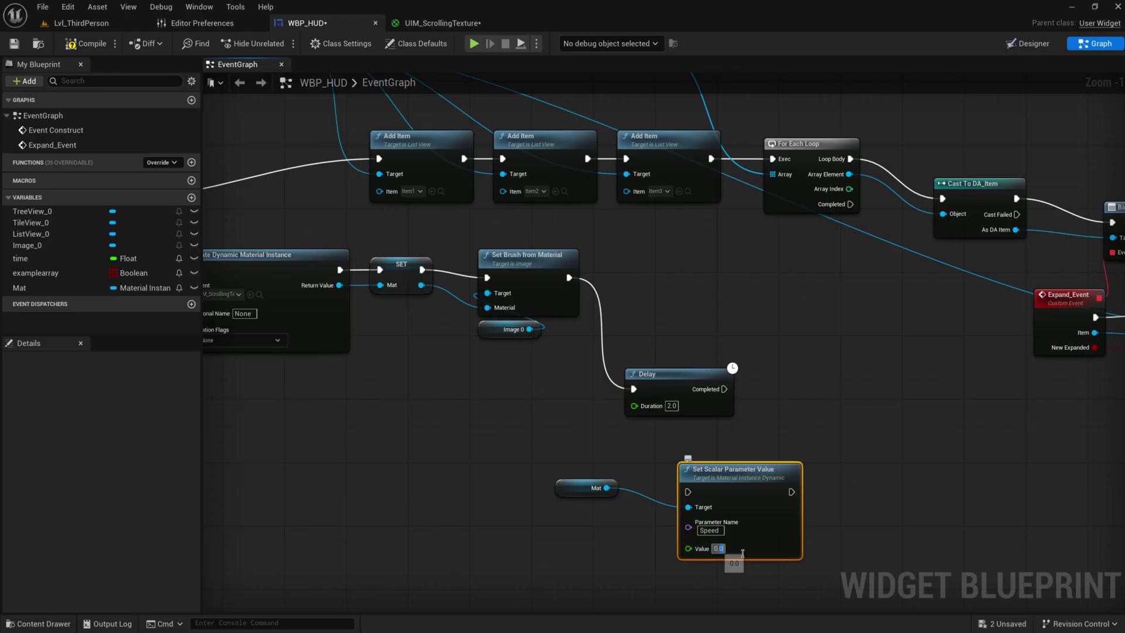
type("0.4")
left_click_drag(711, 476, 725, 389)
left_click_drag(761, 439, 807, 408)
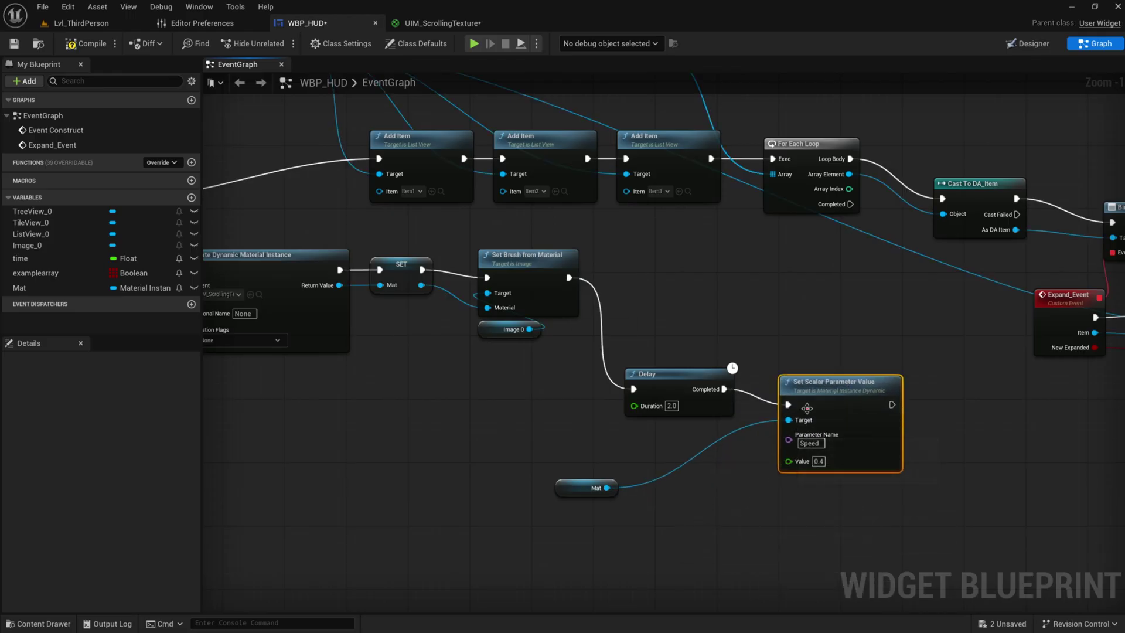
Play the Lvl_ThirdPerson level to check the image's scroll speed change after the delay, then stop the session.
left_click(79, 48)
left_click(81, 23)
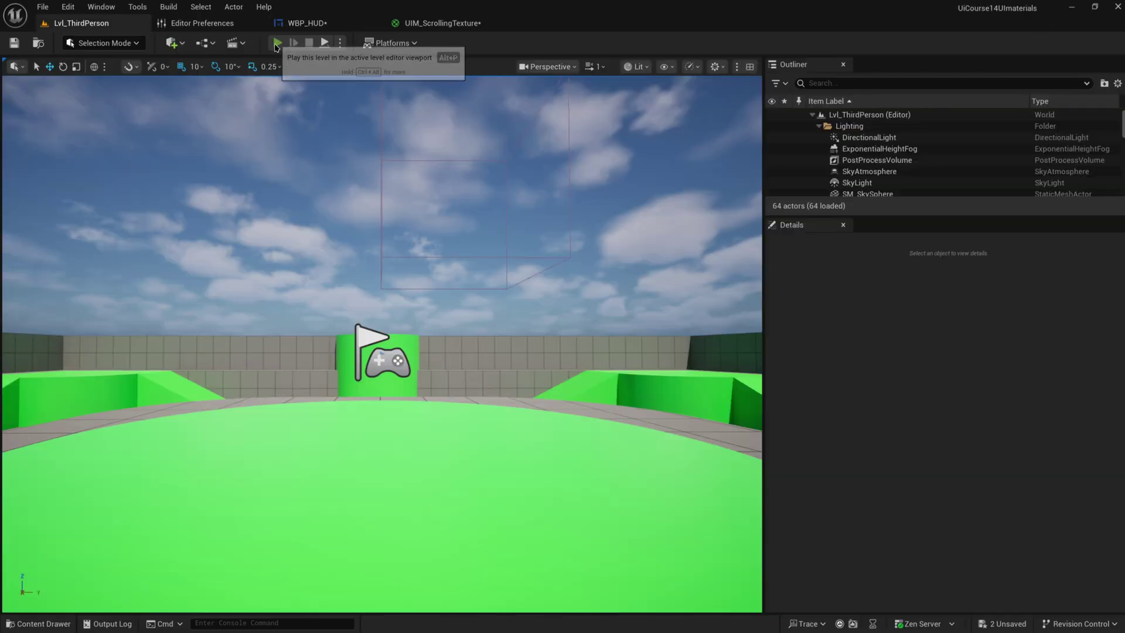
left_click(277, 44)
left_click(505, 336)
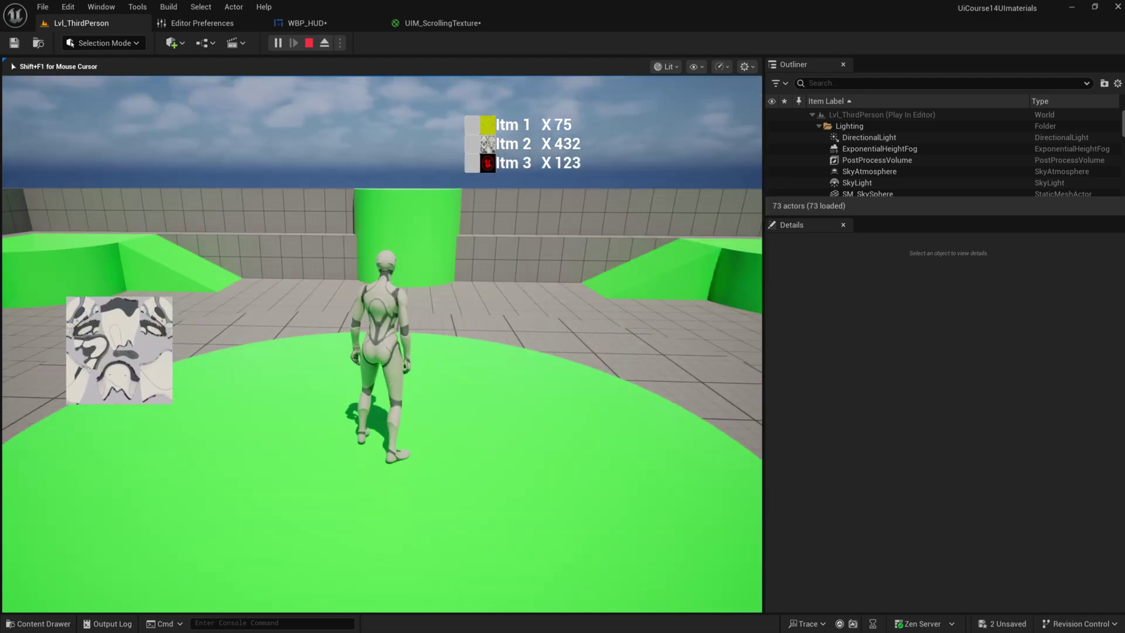
key("Escape")
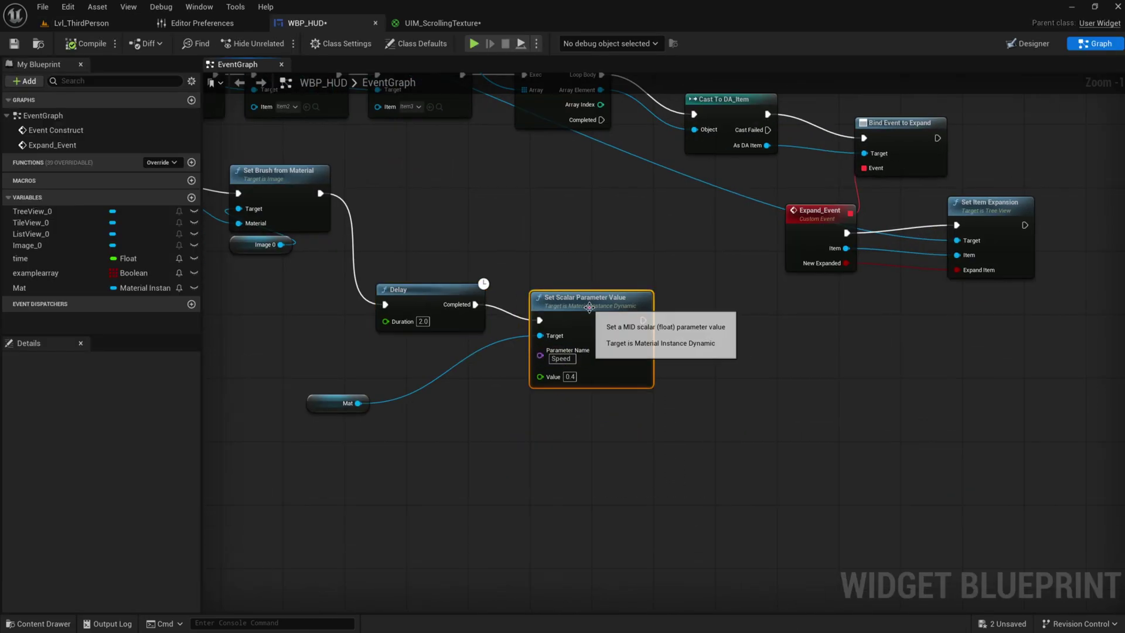
Align Set Scalar Parameter Value with the Delay in WBP_HUD and move the Mat getter close beneath them.
left_click(635, 289)
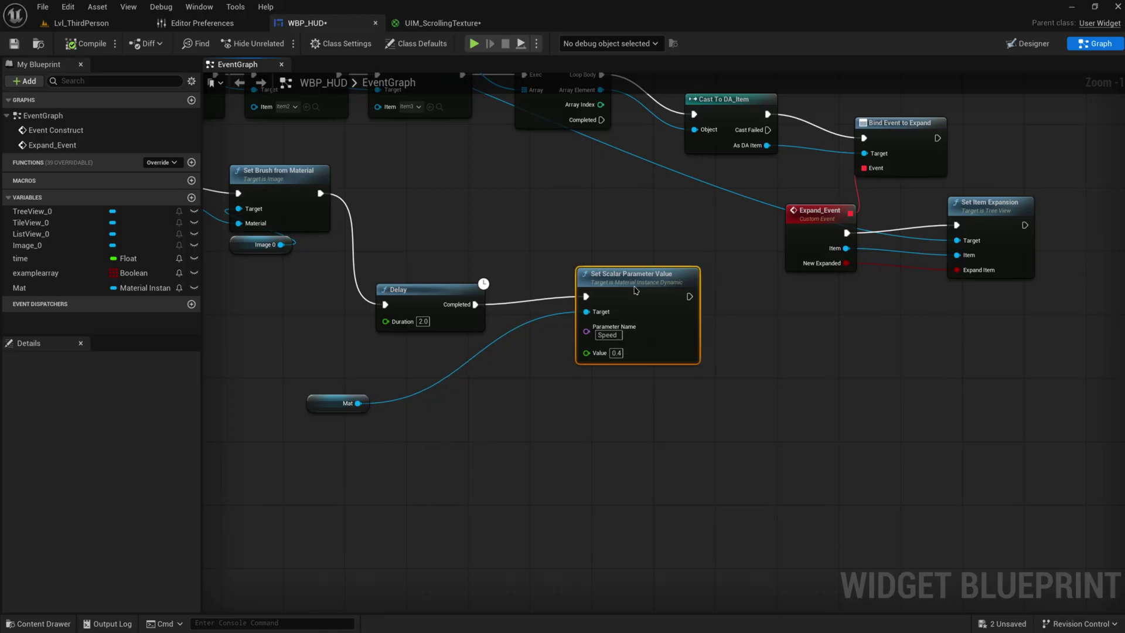
left_click_drag(635, 289, 628, 298)
left_click_drag(311, 406, 473, 387)
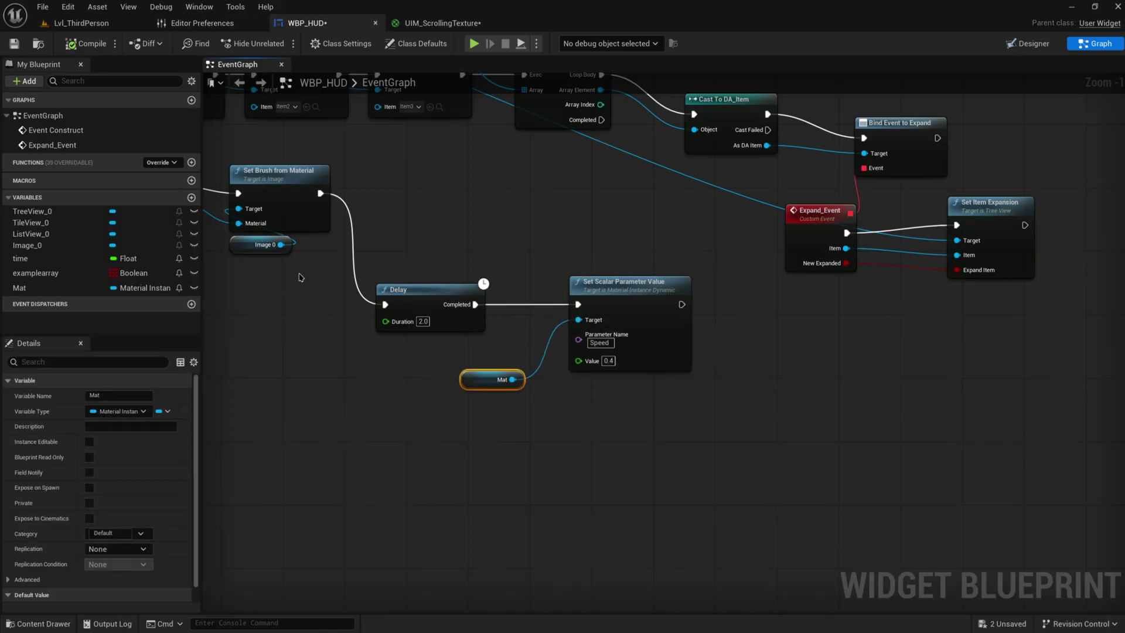
right_click_drag(299, 277, 466, 315)
right_click_drag(803, 402, 668, 392)
In UIM_ScrollingTexture, convert the Texture Sample to a parameter named Textu and apply the material changes.
left_click(453, 24)
right_click(804, 217)
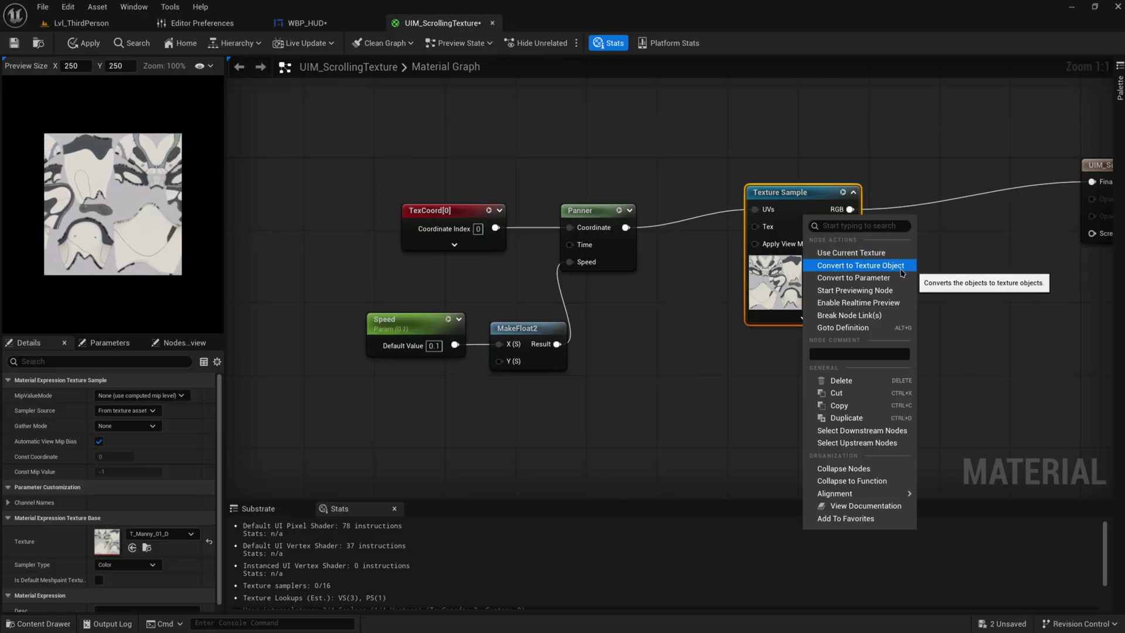
left_click(888, 283)
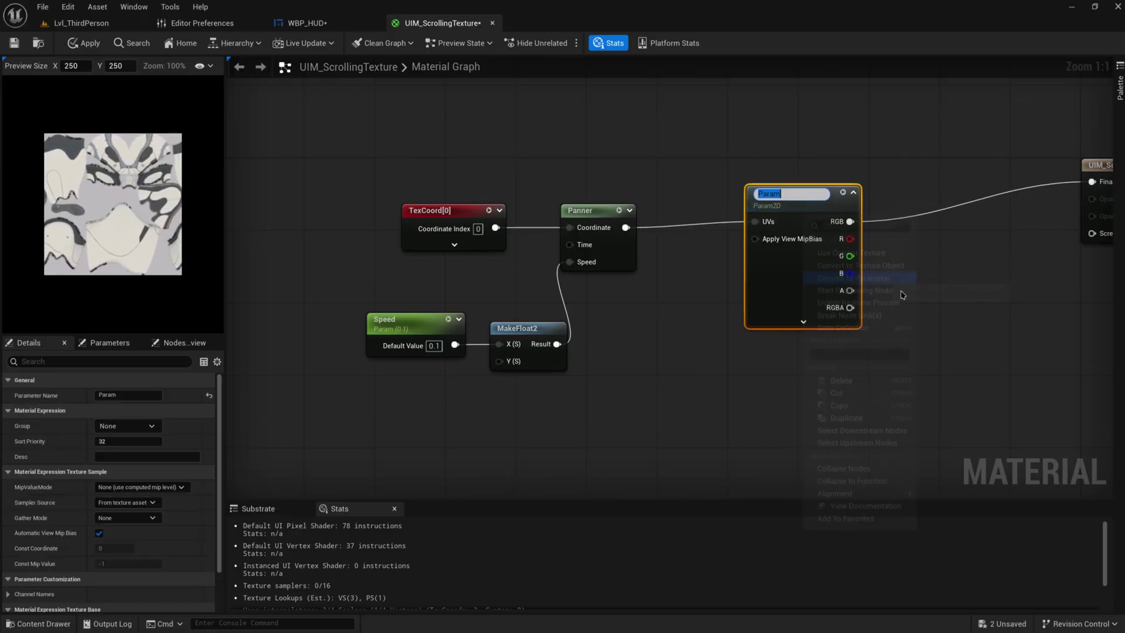
type("Textu")
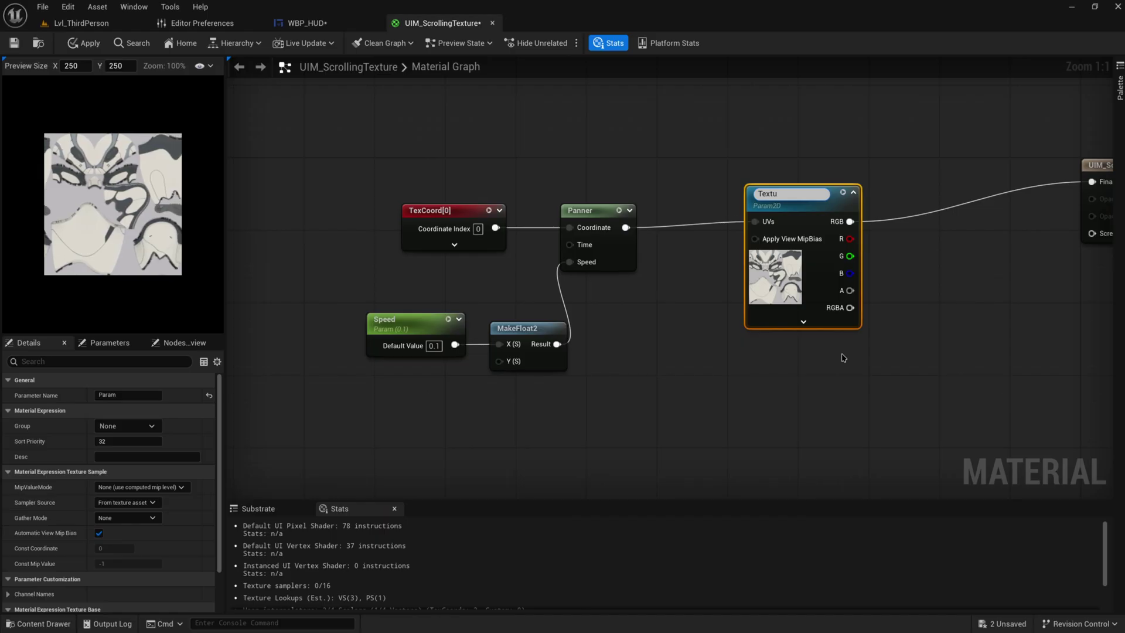
key("Return")
left_click(82, 43)
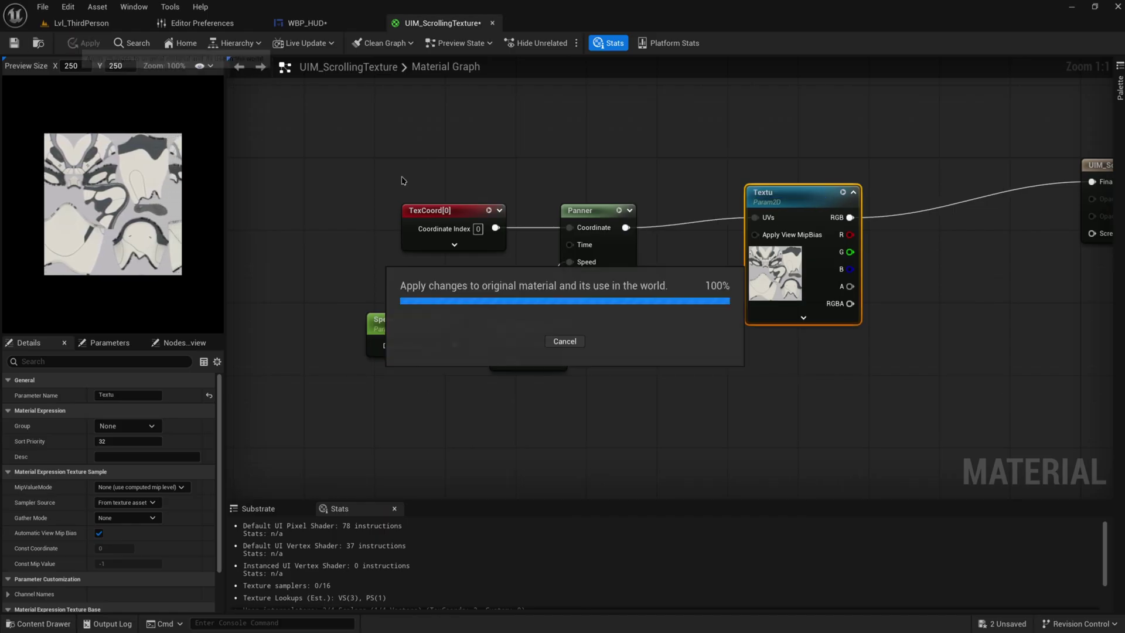
right_click_drag(706, 302, 529, 340)
Duplicate the Delay in WBP_HUD, wire it after Set Scalar Parameter Value and move it beside that node.
left_click(301, 23)
right_click_drag(707, 402, 587, 347)
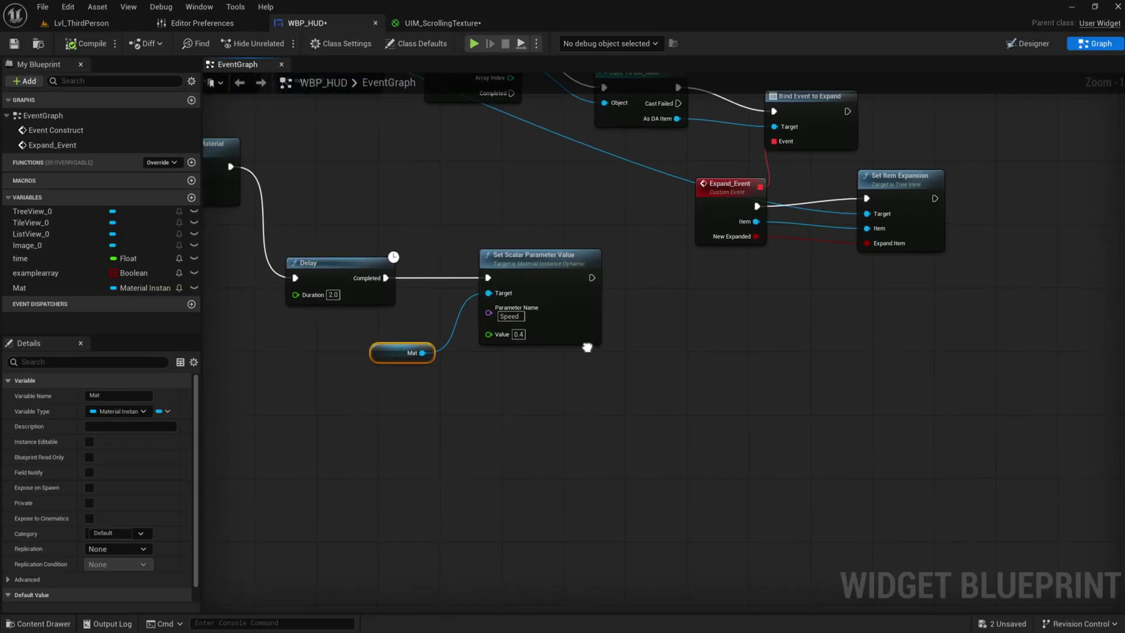
left_click_drag(421, 353, 492, 428)
left_click(328, 278)
key("ctrl+d")
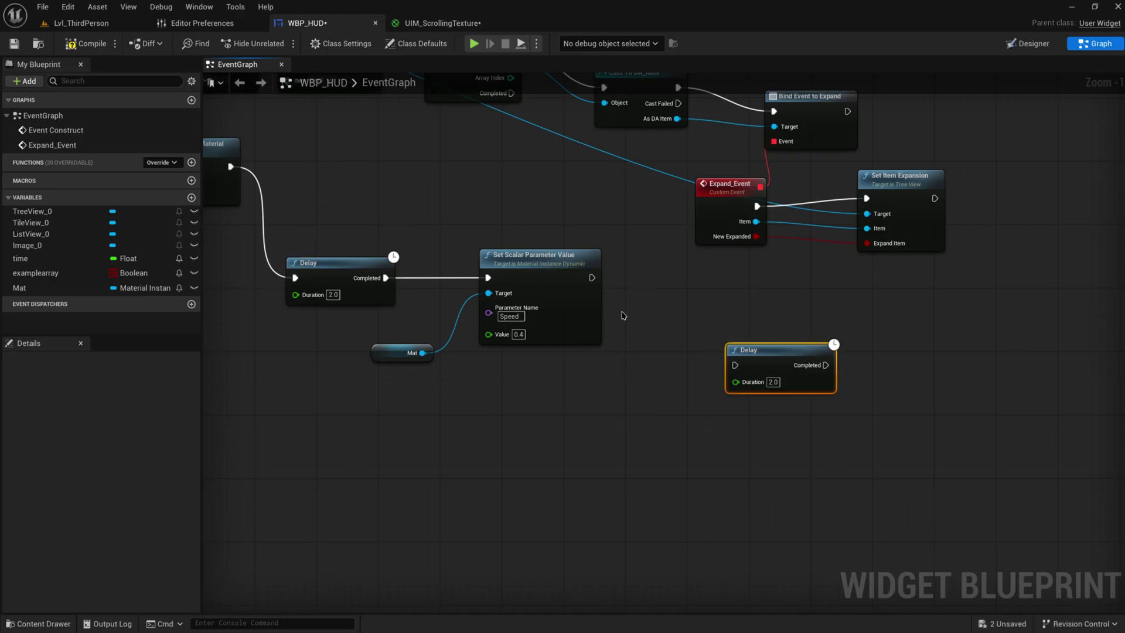
left_click_drag(592, 277, 745, 367)
left_click_drag(765, 358, 658, 279)
Add a Set Texture Parameter Value node targeting Mat, using the material's texture parameter name Textu.
left_click_drag(422, 352, 509, 413)
type("et texture m")
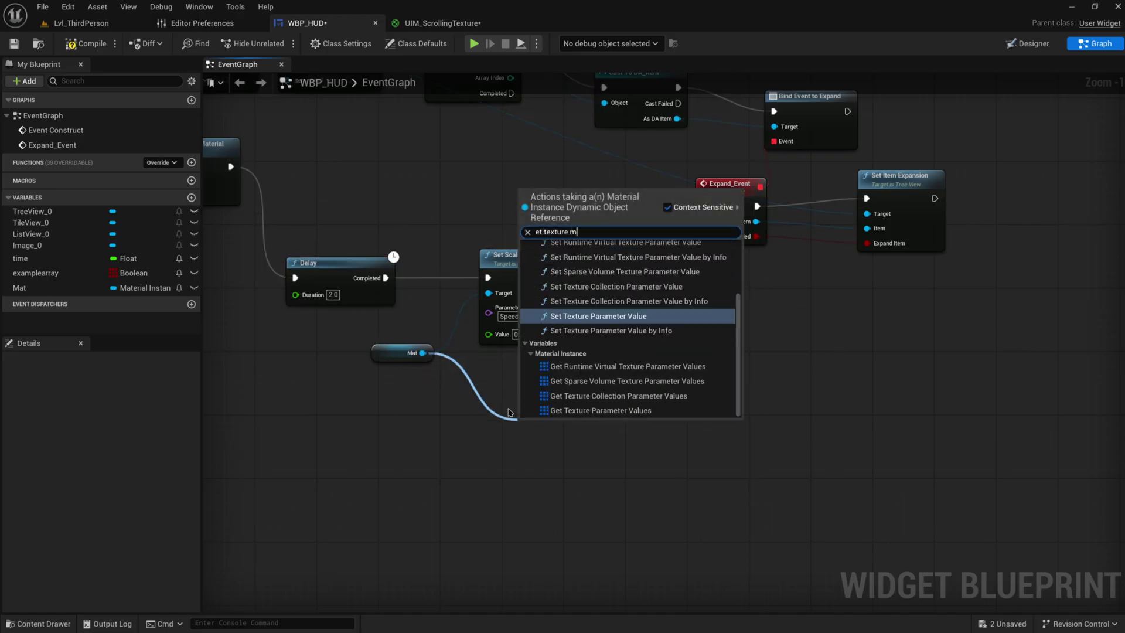
key("Return")
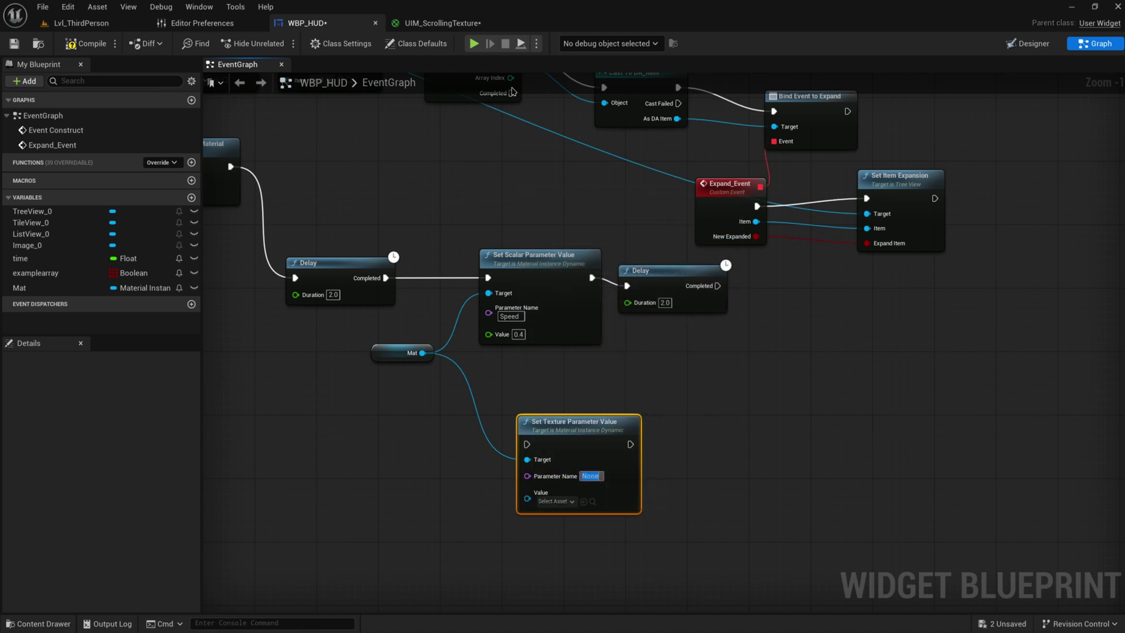
left_click(442, 22)
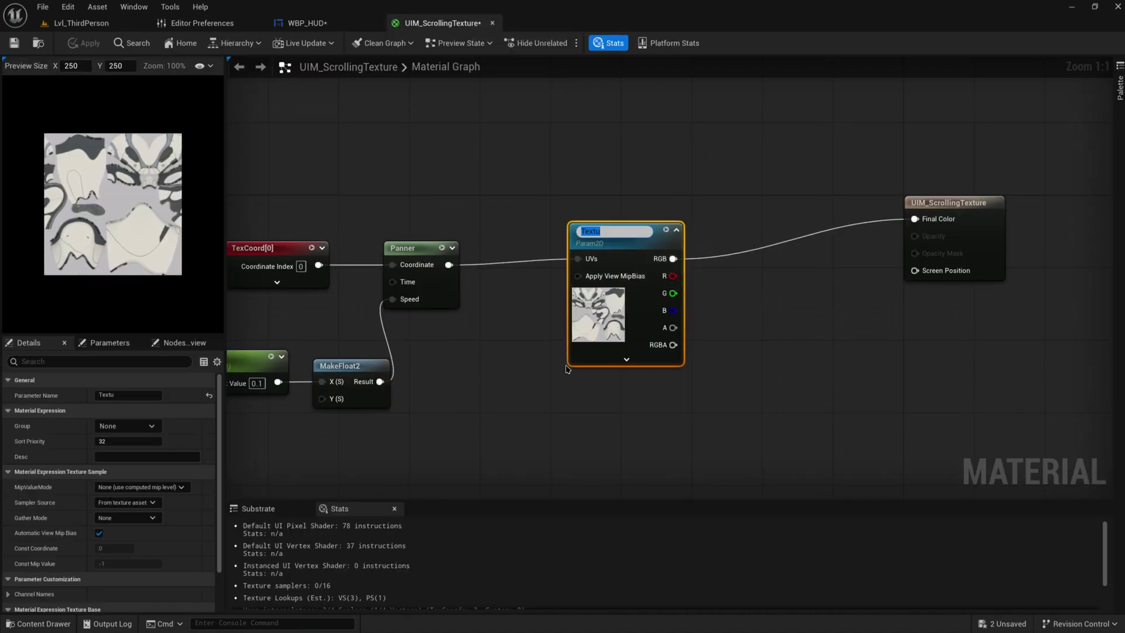
left_click(307, 23)
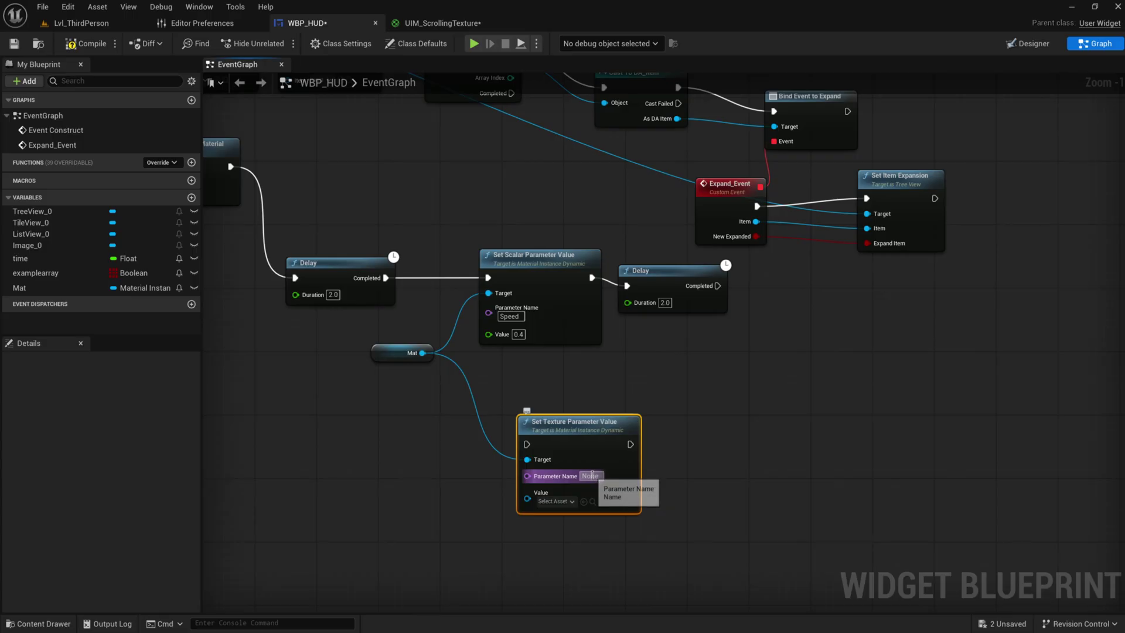
Wire Set Texture Parameter Value after the second Delay and set its texture value to T_UE_Logo_M.
left_click_drag(581, 443, 836, 372)
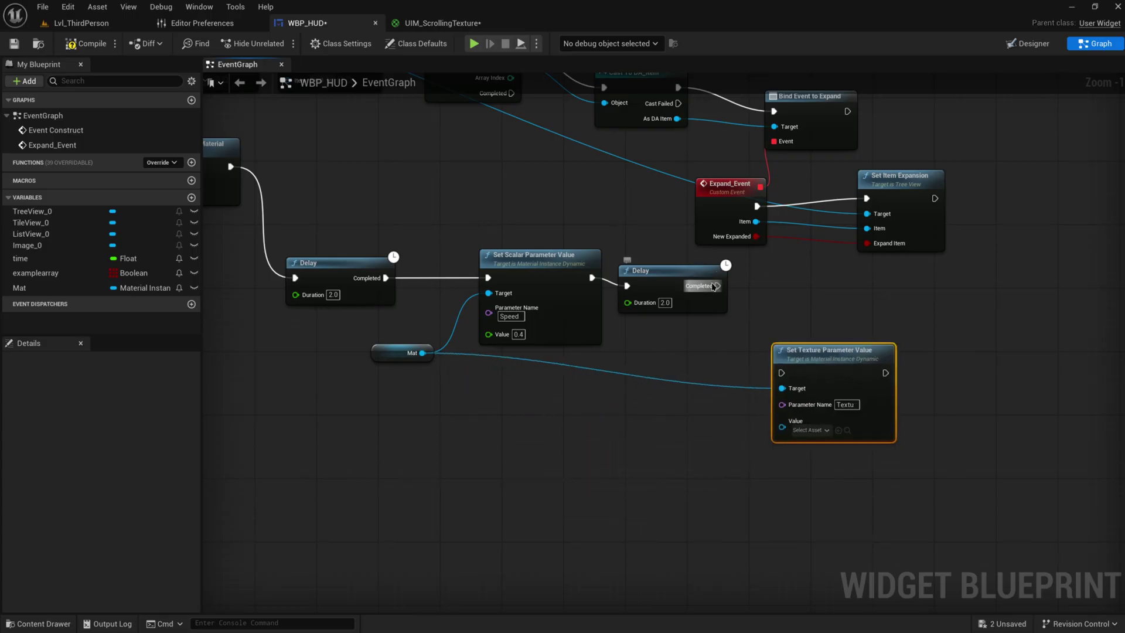
left_click_drag(715, 286, 815, 296)
left_click(810, 358)
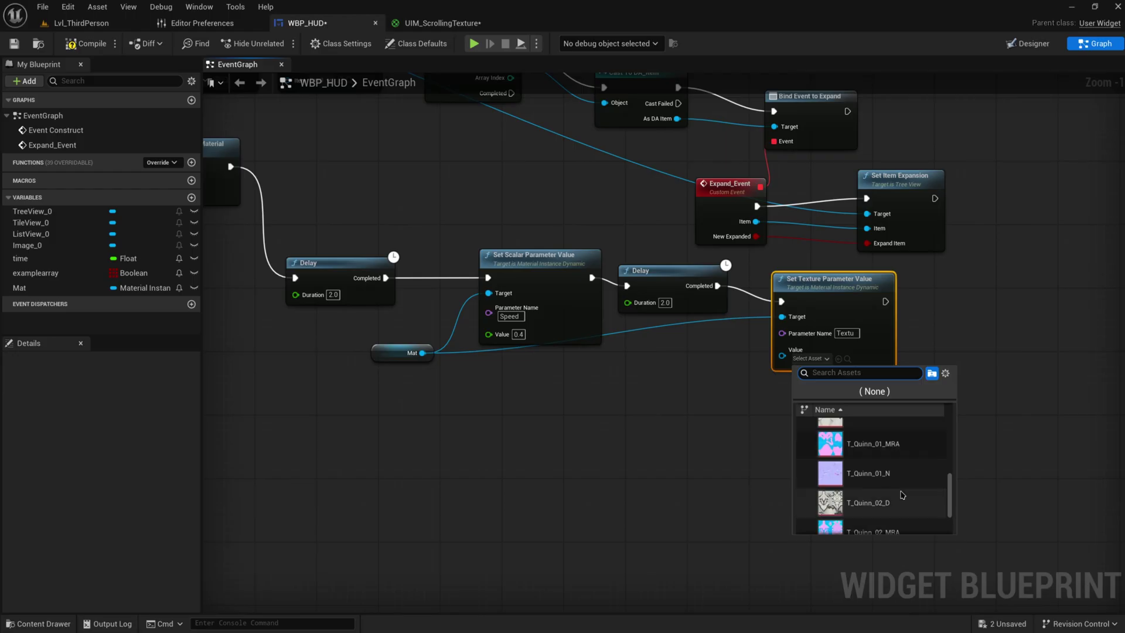
scroll(899, 495, "down", 3)
left_click(890, 525)
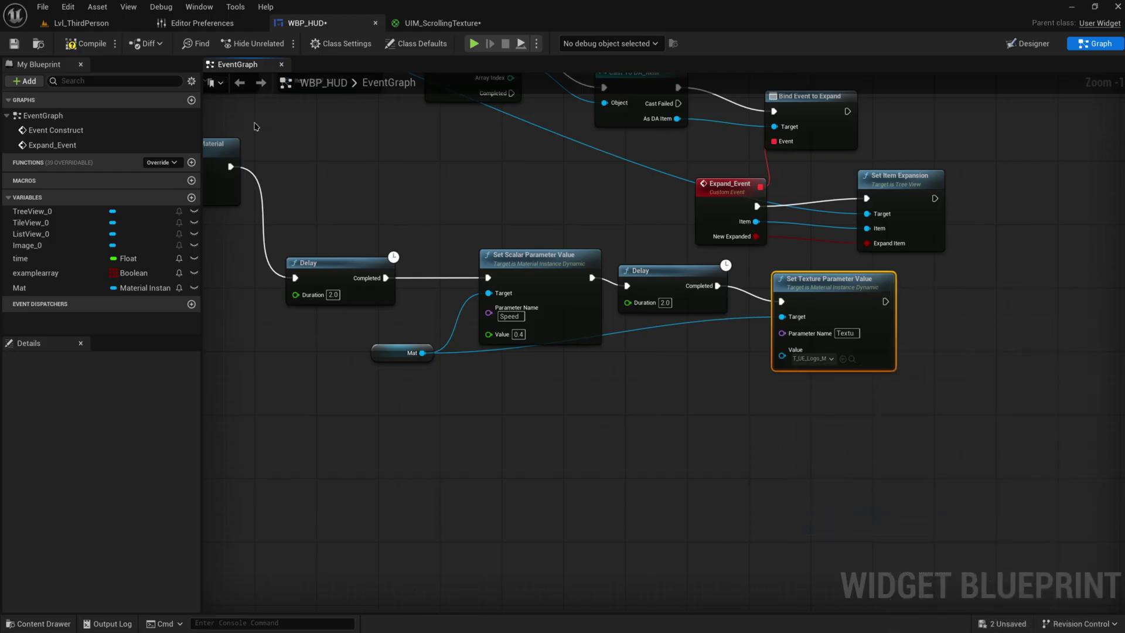
Play the Lvl_ThirdPerson level to check the HUD image's texture swap, then stop the session.
left_click(99, 23)
left_click(278, 44)
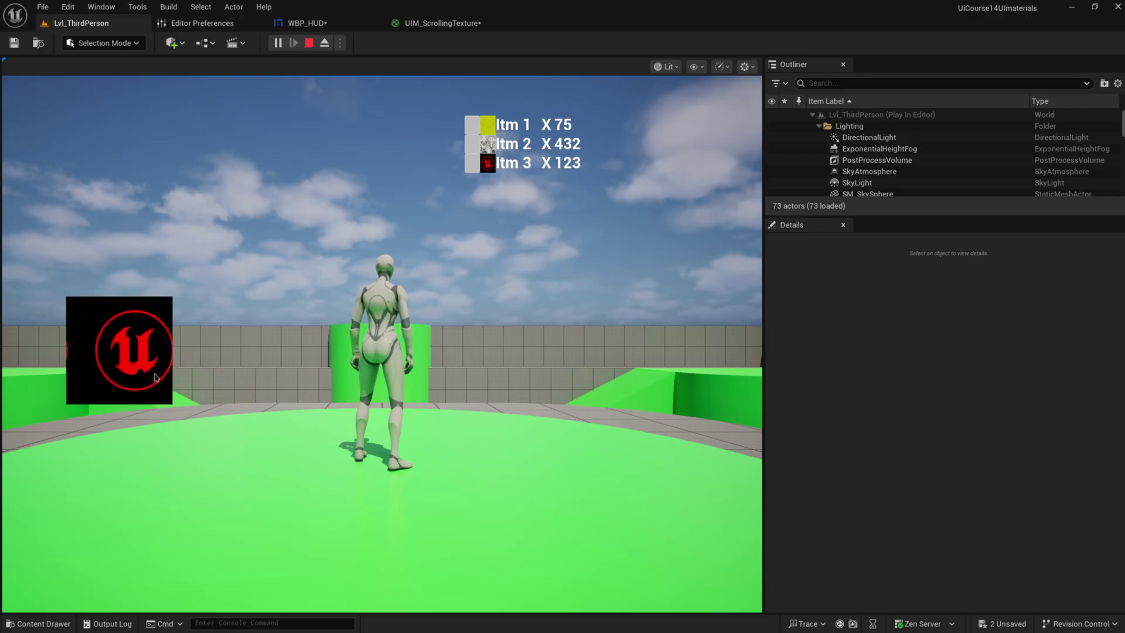
left_click(309, 43)
In UIM_ScrollingTexture, move all the texture-scrolling nodes together farther away from the material output node.
left_click(324, 23)
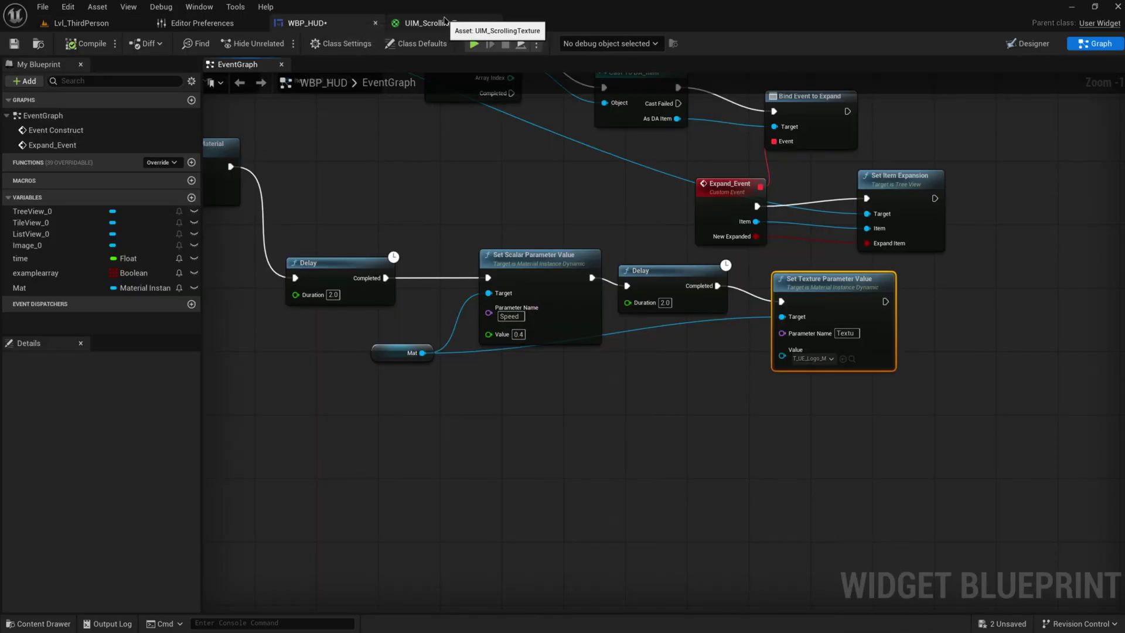
left_click(444, 20)
right_click_drag(432, 377, 575, 383)
scroll(573, 381, "down", 2)
left_click_drag(813, 460, 401, 191)
left_click_drag(715, 273, 609, 171)
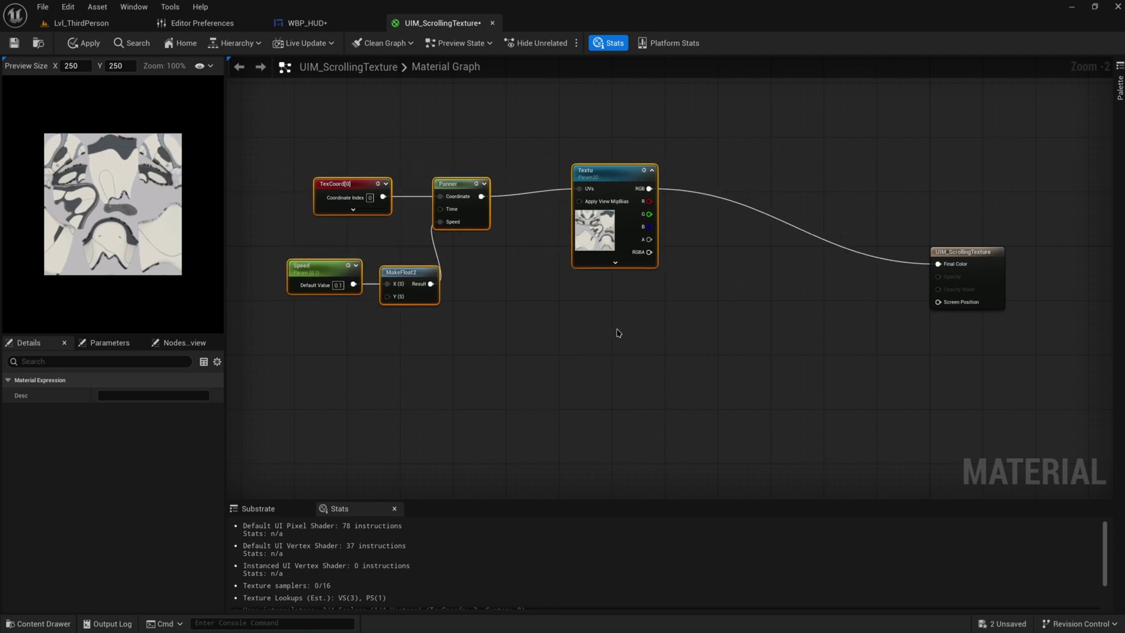
left_click(656, 375)
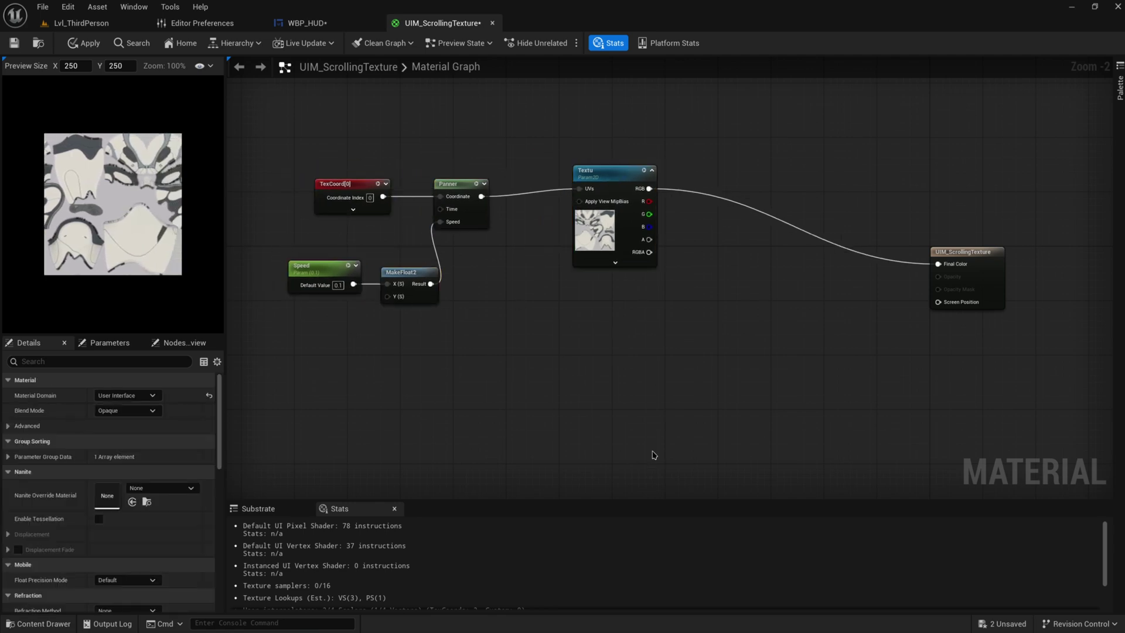
In the WBP_HUD event graph, delete the Create Dynamic Material Instance chain and the Delay and parameter-setting nodes that follow it.
left_click(302, 22)
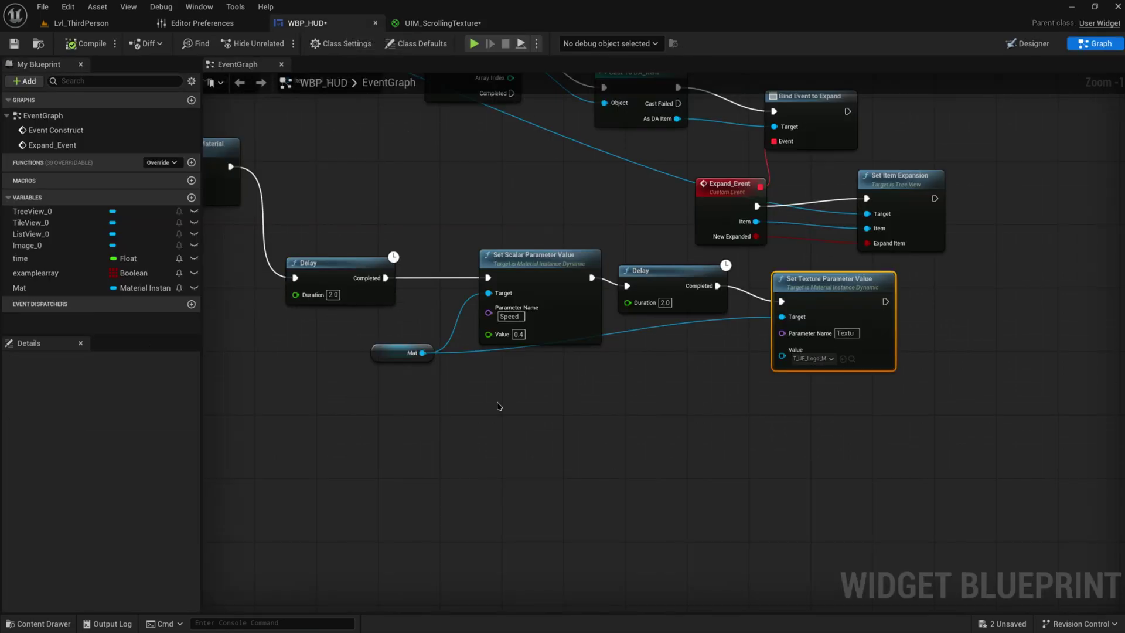
right_click_drag(498, 406, 557, 411)
scroll(658, 446, "down", 1)
left_click_drag(900, 504, 371, 328)
key("Delete")
right_click_drag(378, 332, 776, 594)
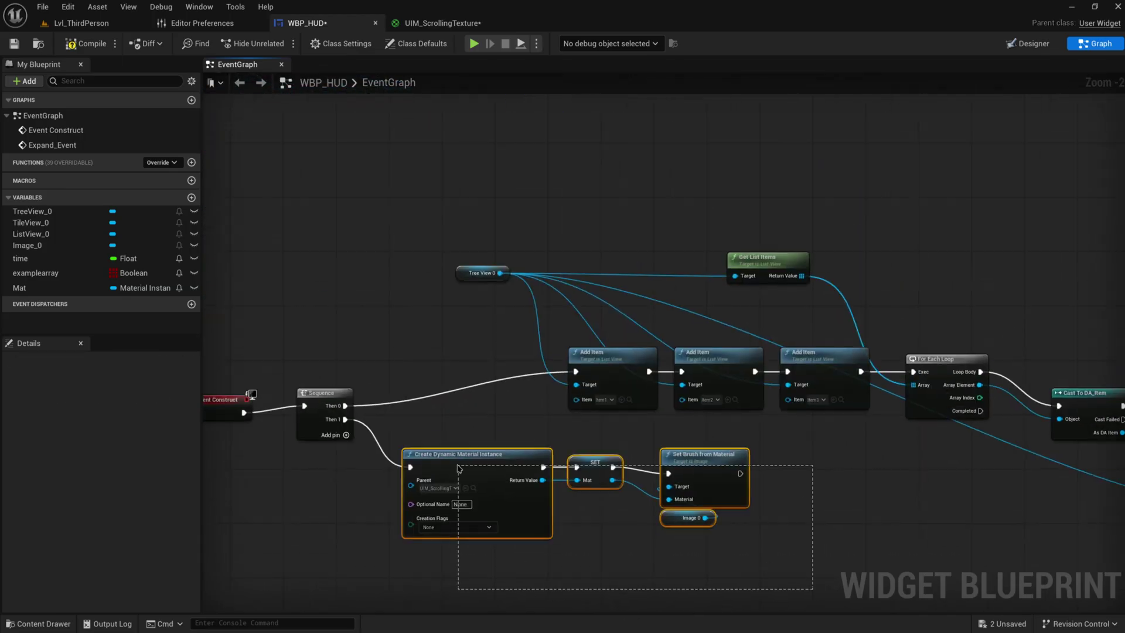
left_click_drag(458, 469, 458, 469)
key("Delete")
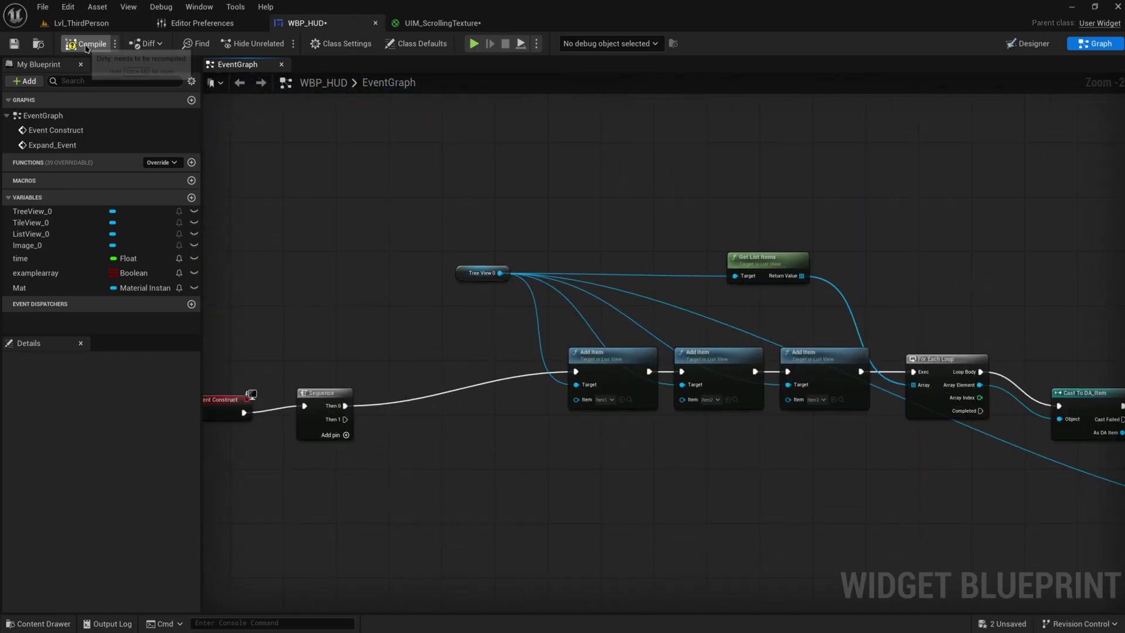
In UIM_ScrollingTexture, delete all the texture-scrolling nodes, leaving only the material output node.
left_click(442, 23)
scroll(621, 297, "up", 1)
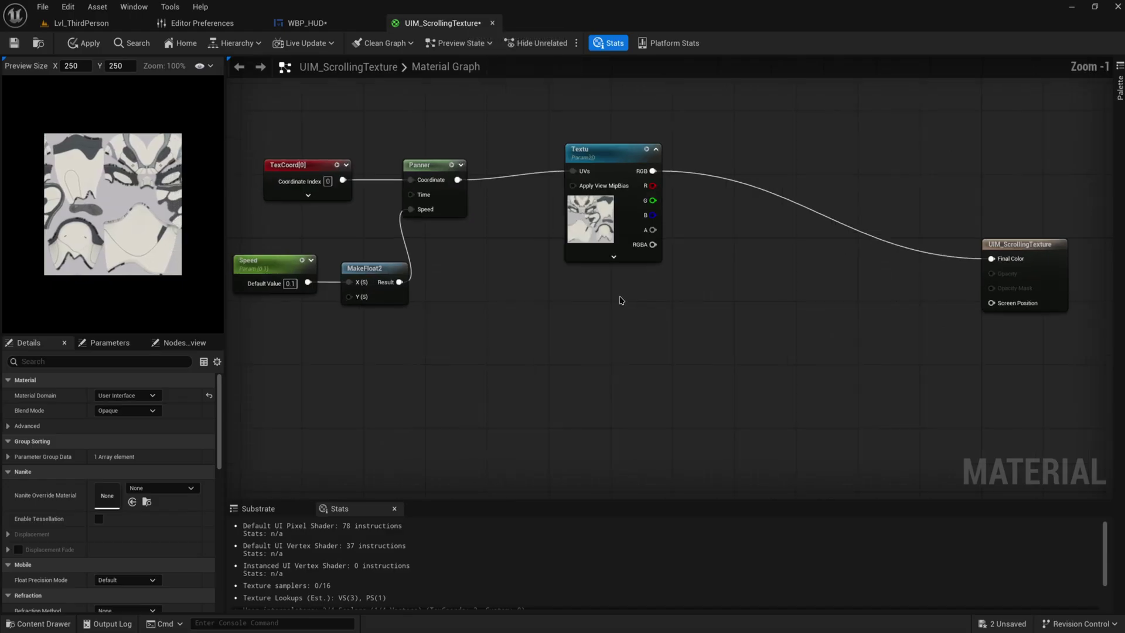
right_click_drag(620, 296, 658, 289)
scroll(658, 289, "down", 1)
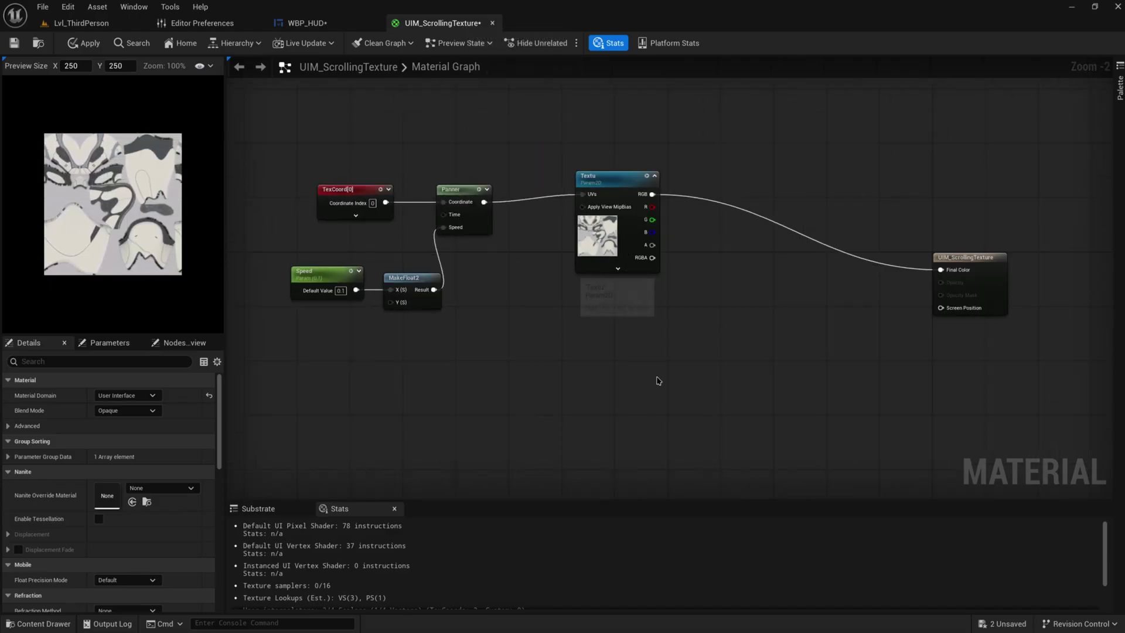
left_click(595, 247)
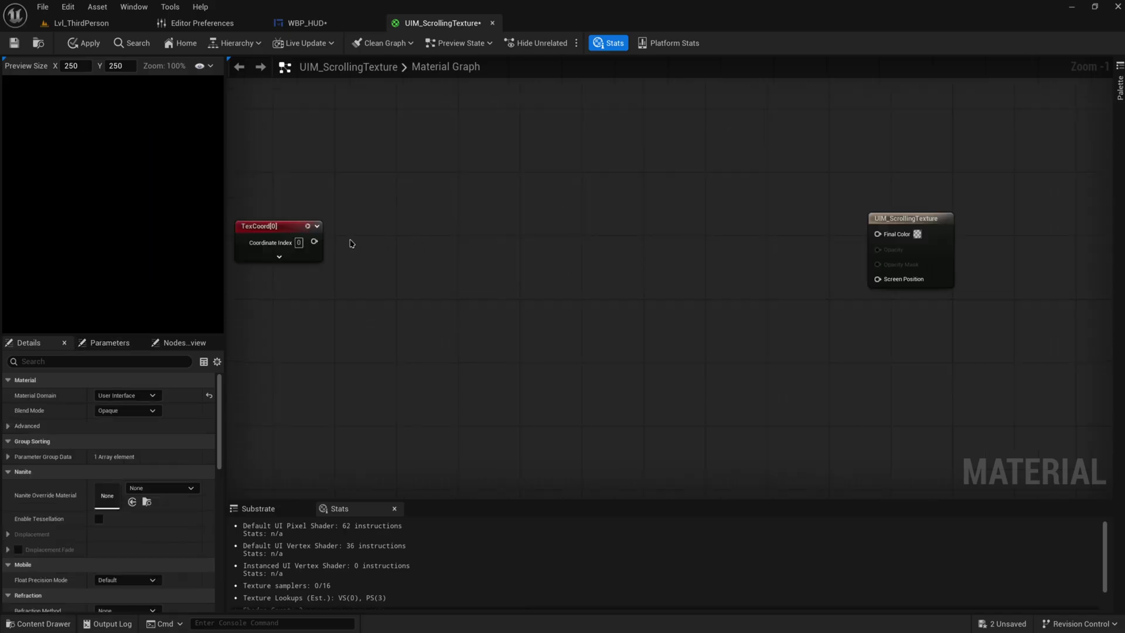
left_click(275, 222)
key("Delete")
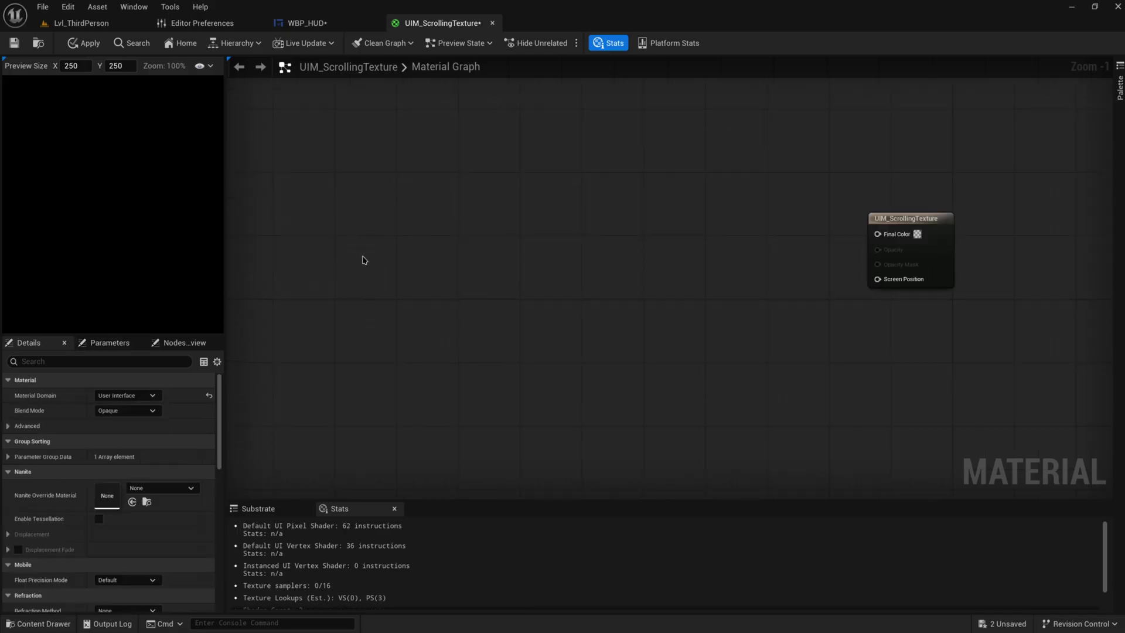
Add a LinearGradient node and connect its UGradient output to the material's Final Color.
right_click(362, 259)
type("linear")
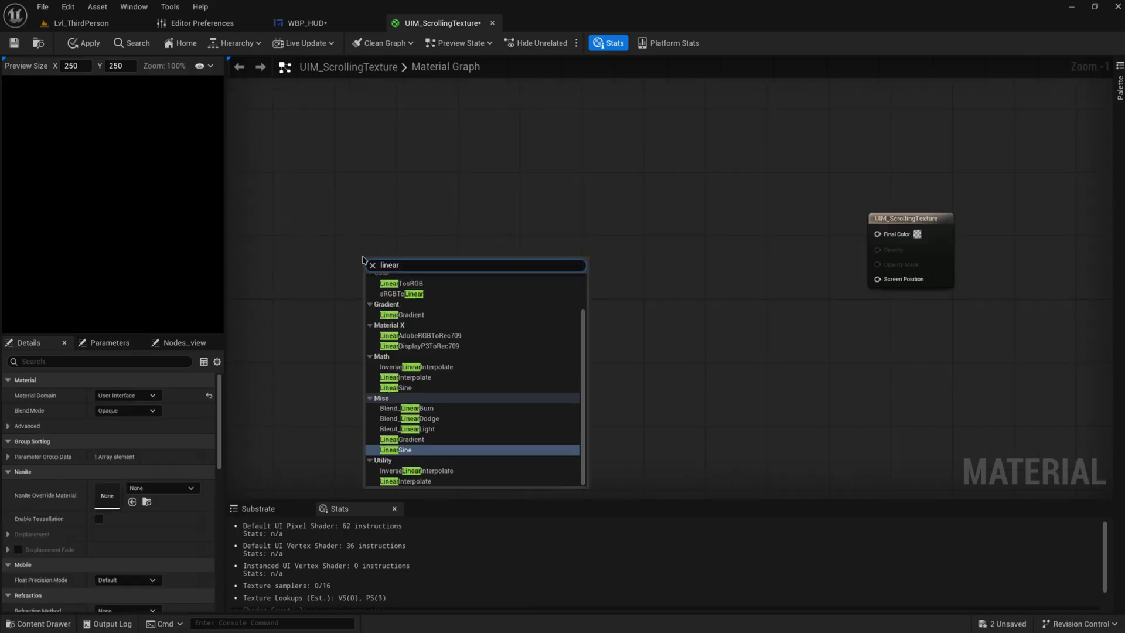
type("grad")
key("Return")
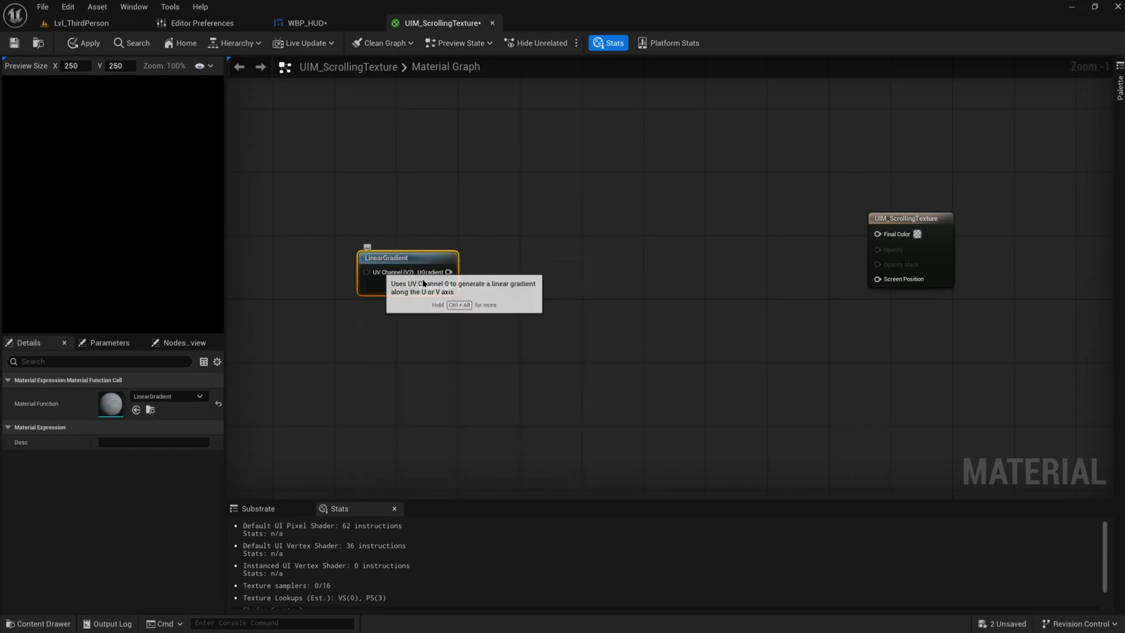
left_click_drag(421, 259, 878, 233)
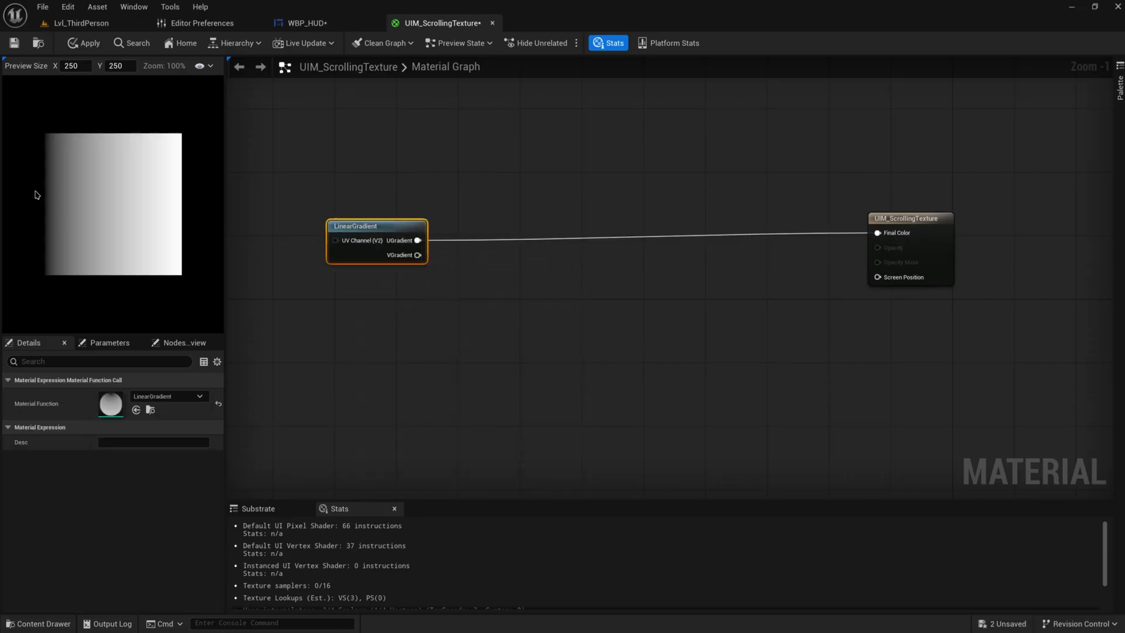
left_click(560, 286)
Add an If node comparing UGradient as A with a new constant as B, and connect its result to Final Color.
left_click_drag(417, 241, 618, 283)
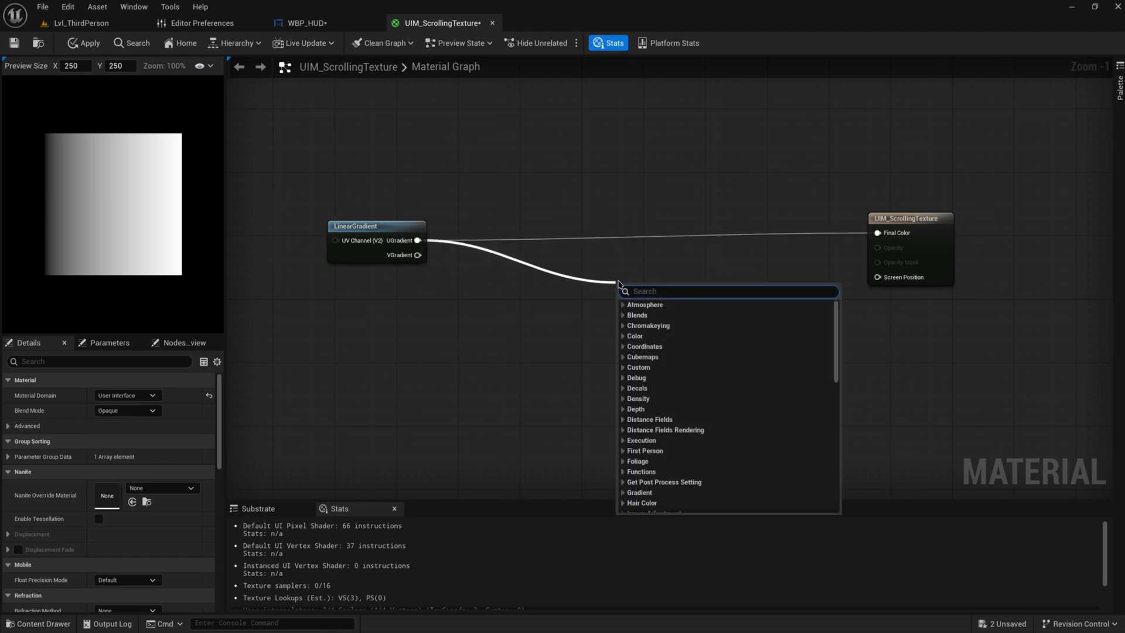
type("if")
key("Return")
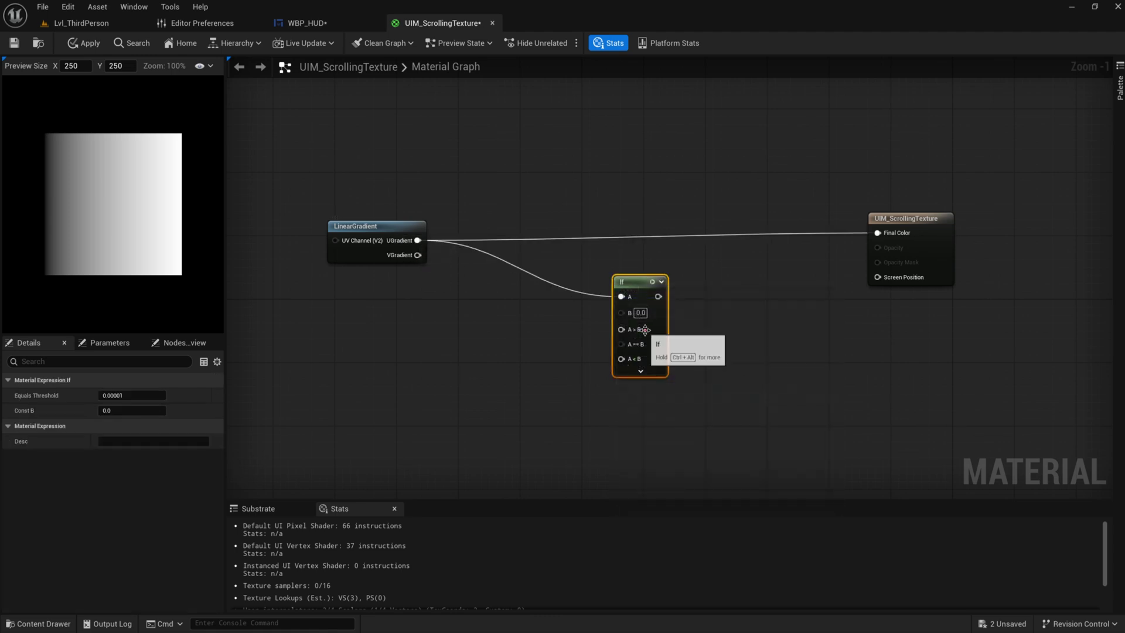
right_click(344, 361)
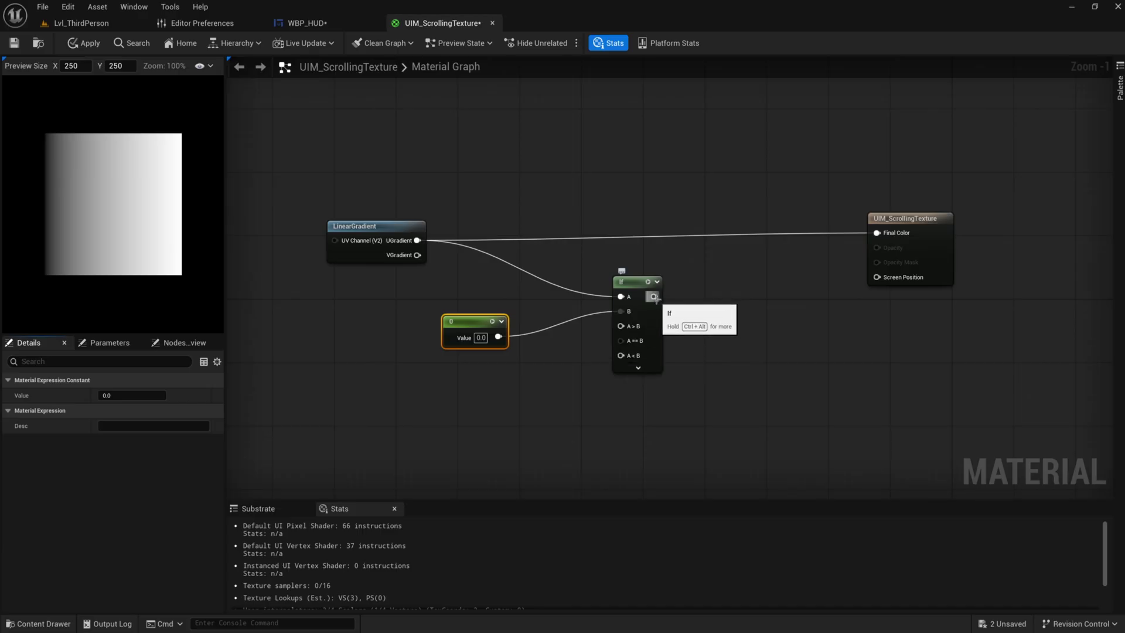
left_click_drag(655, 300, 909, 235)
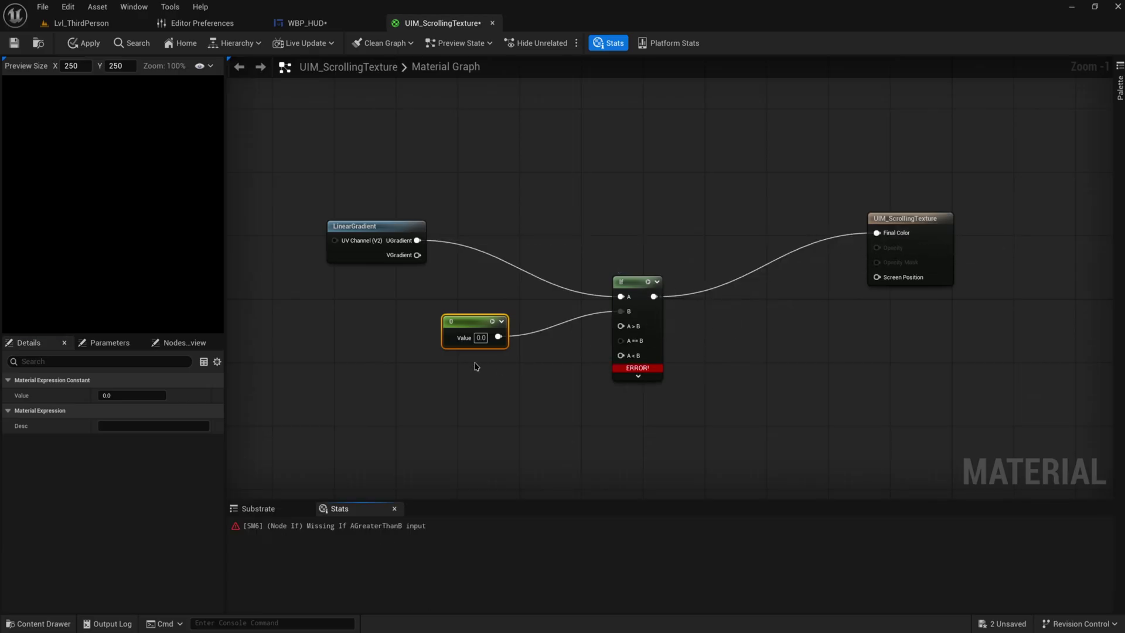
Move the scalar constant under LinearGradient and place two three-component vector constants beneath it, deleting the surplus one.
left_click_drag(478, 330, 393, 314)
key("3")
left_click(364, 379)
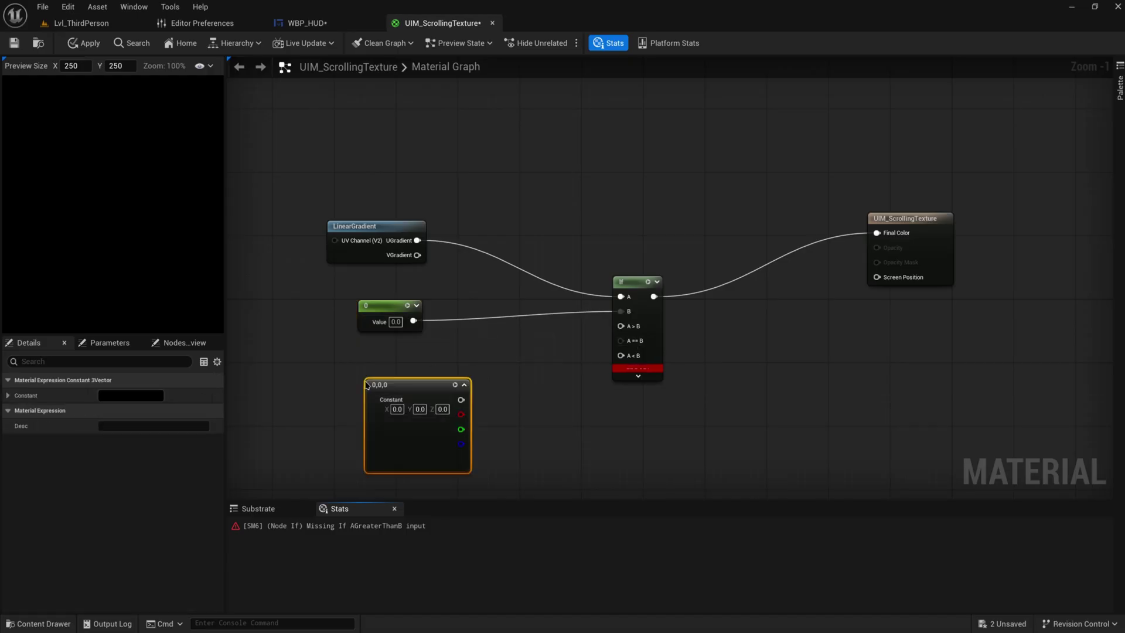
right_click_drag(396, 487, 420, 320)
key("3")
left_click(405, 354)
key("3")
left_click(443, 458)
right_click_drag(576, 450, 583, 325)
key("Delete")
right_click_drag(489, 263, 487, 360)
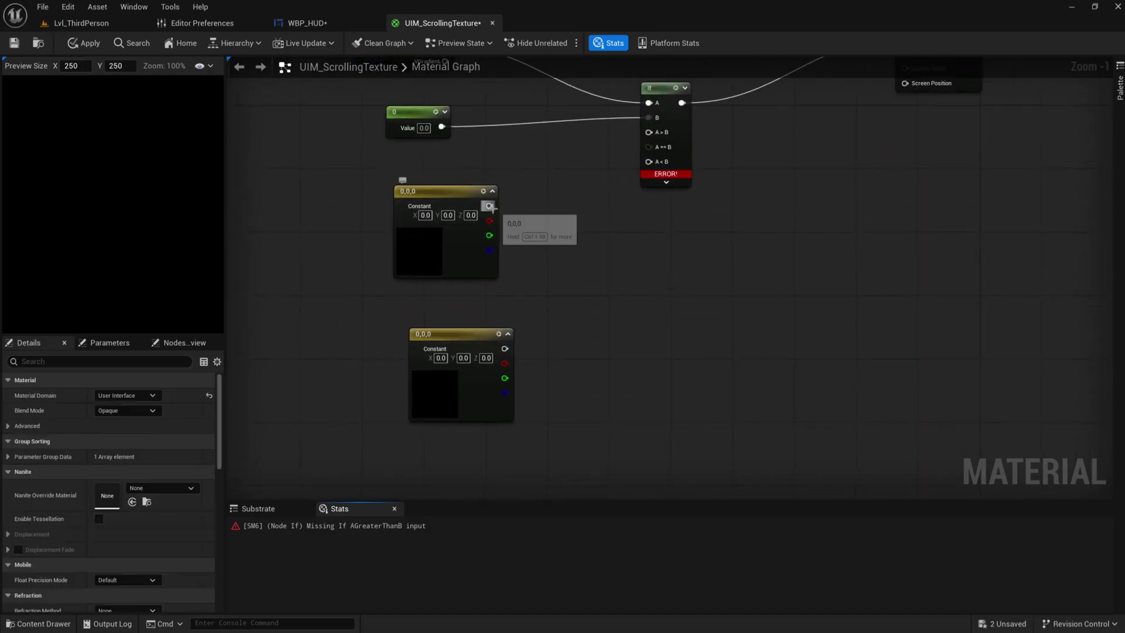
Connect the upper vector constant to the If node's A > B input and the lower one to A == B and A < B.
right_click_drag(550, 194, 561, 308)
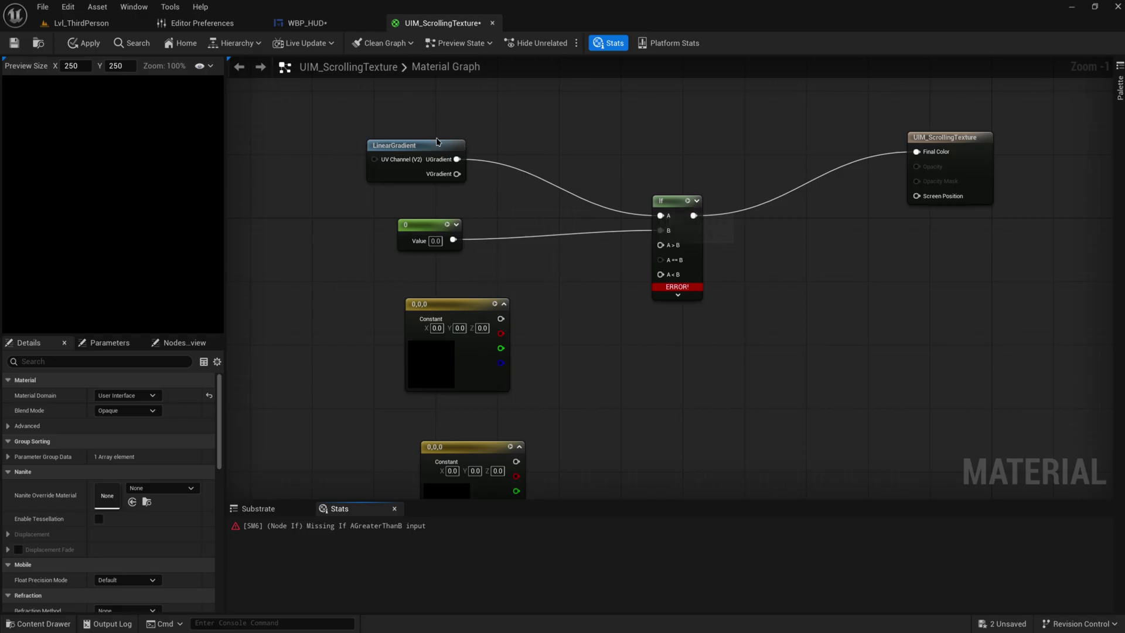
left_click(422, 152)
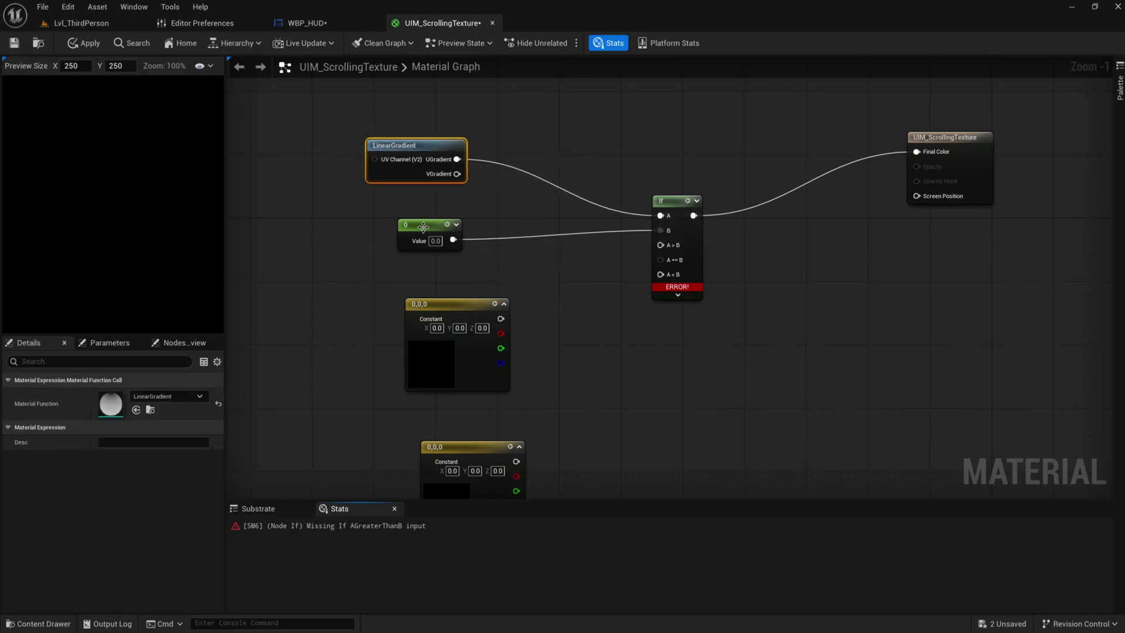
left_click_drag(423, 227, 434, 235)
left_click_drag(501, 319, 661, 245)
left_click_drag(517, 461, 660, 274)
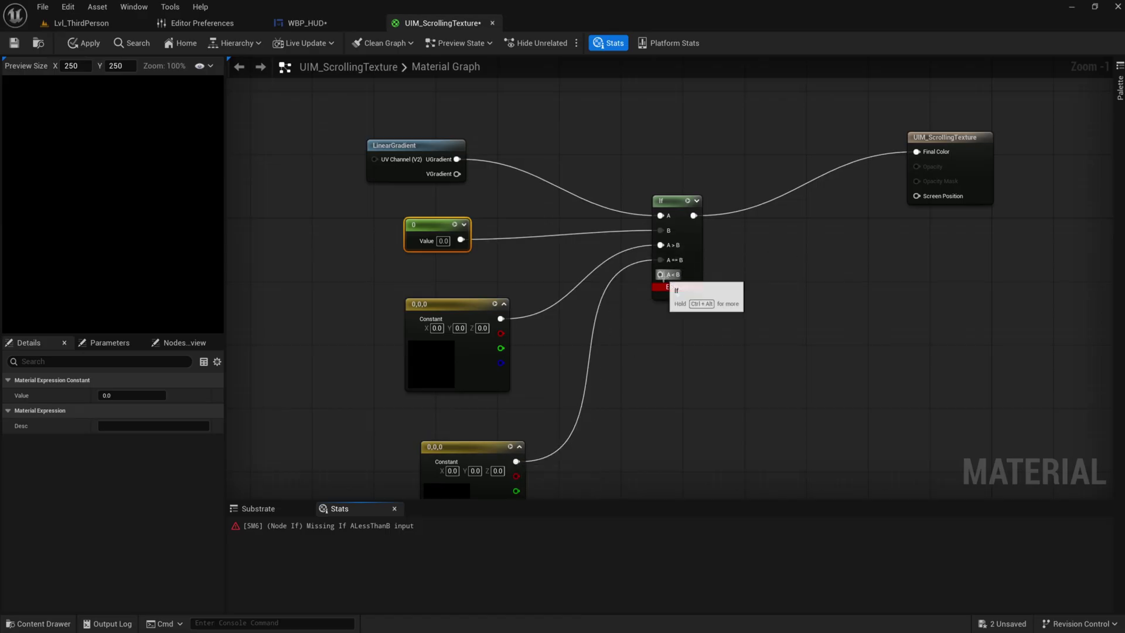
right_click_drag(518, 464, 538, 366)
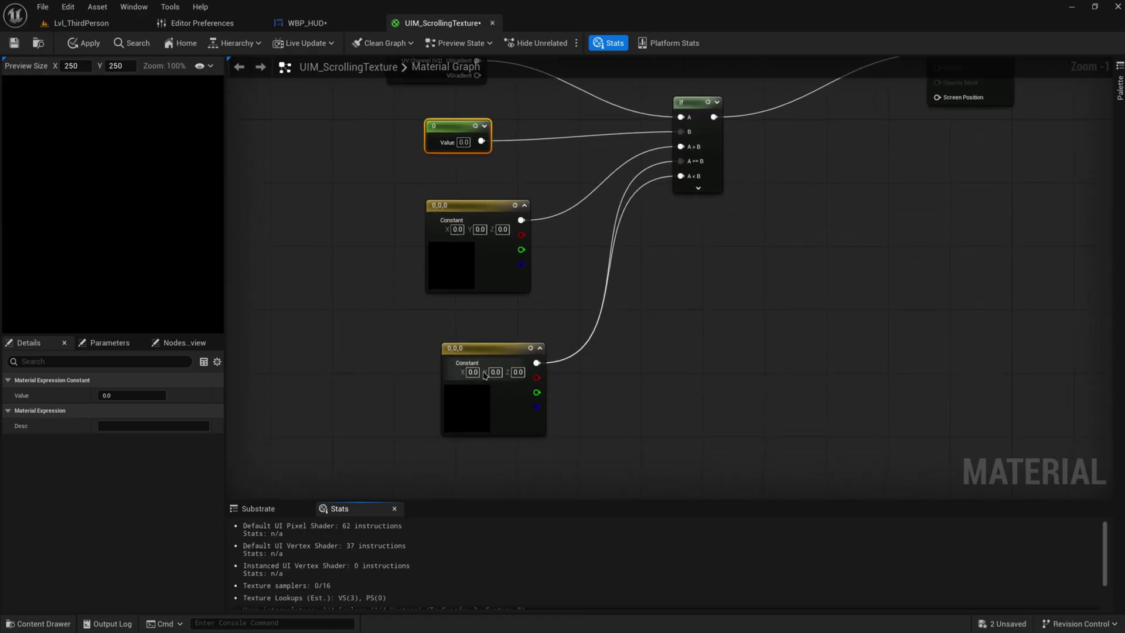
Set the lower vector constant to light green (R 0.178, G 1.0, B 0.211) and convert it to a parameter named Color.
double_click(471, 417)
left_click(534, 478)
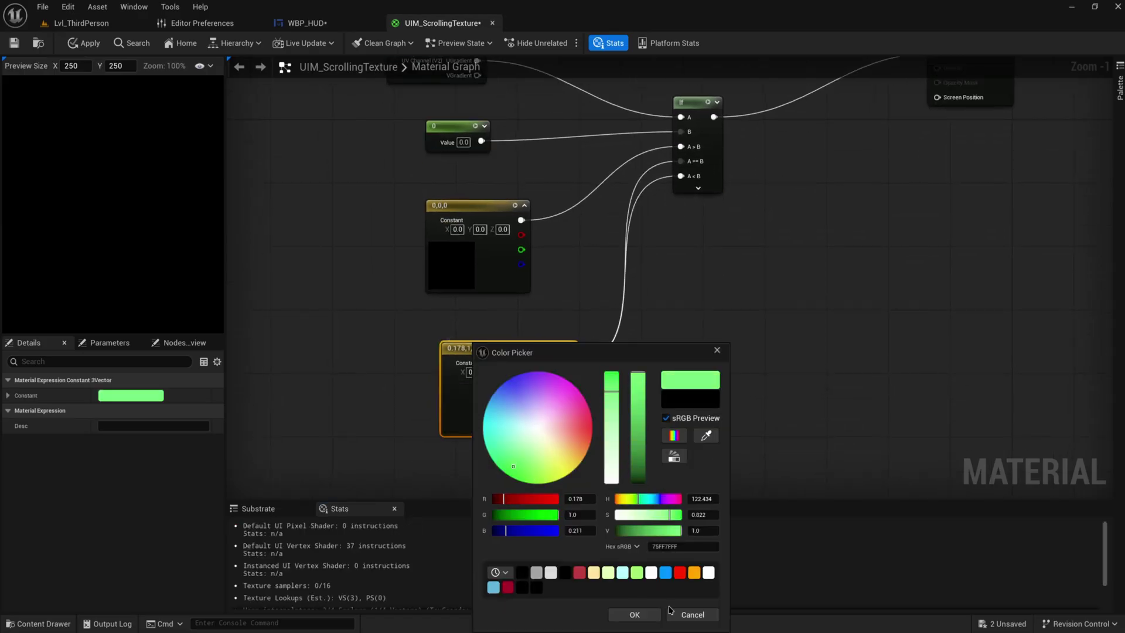
left_click(635, 614)
right_click(484, 404)
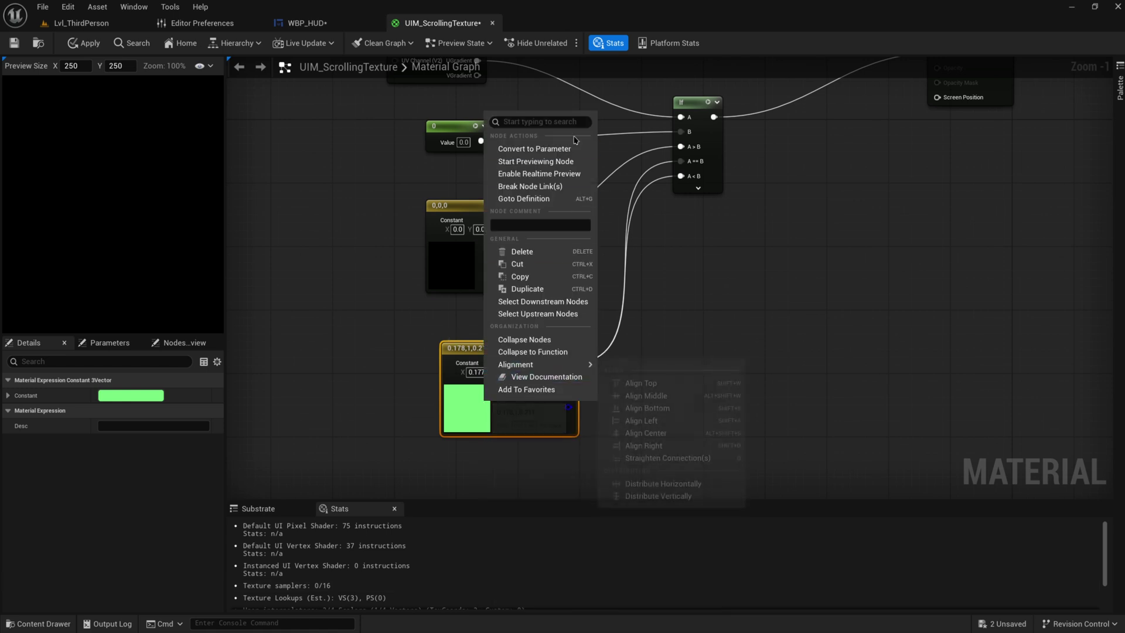
left_click(539, 145)
type("Colo")
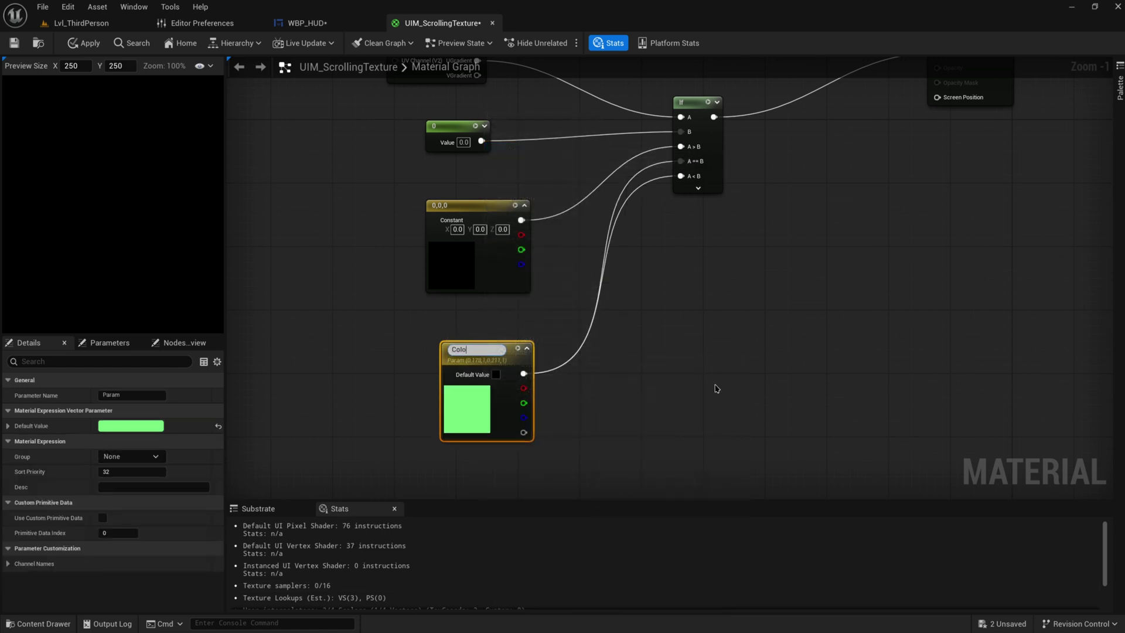
type("r")
key("Return")
Set the scalar constant feeding the If node's B input to 0.4.
left_click(415, 261)
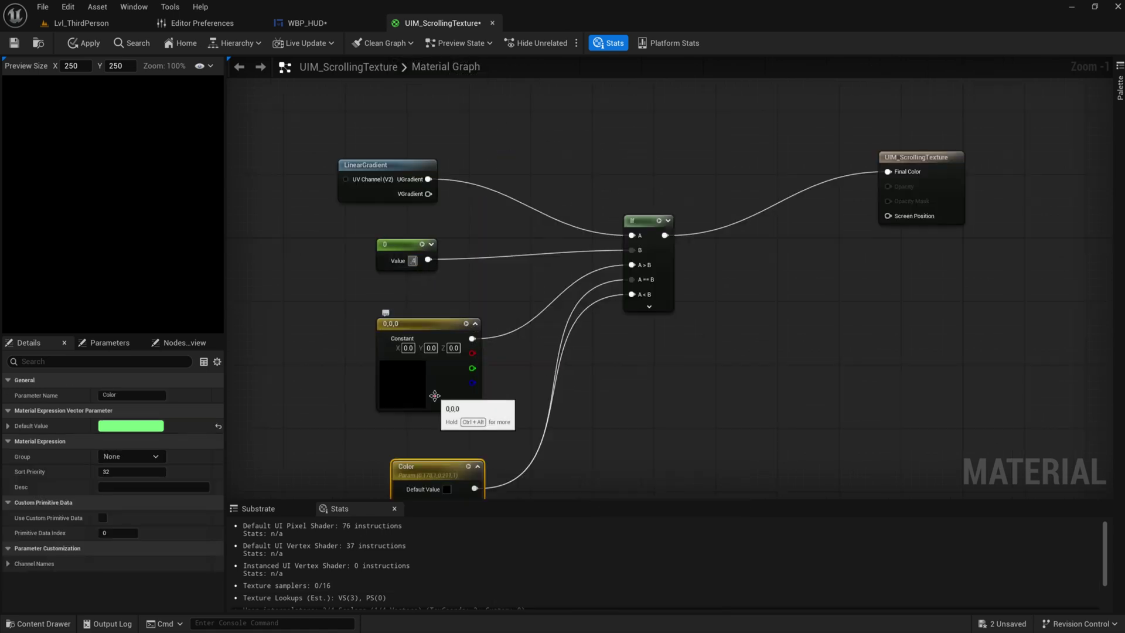
type("0.4")
key("Return")
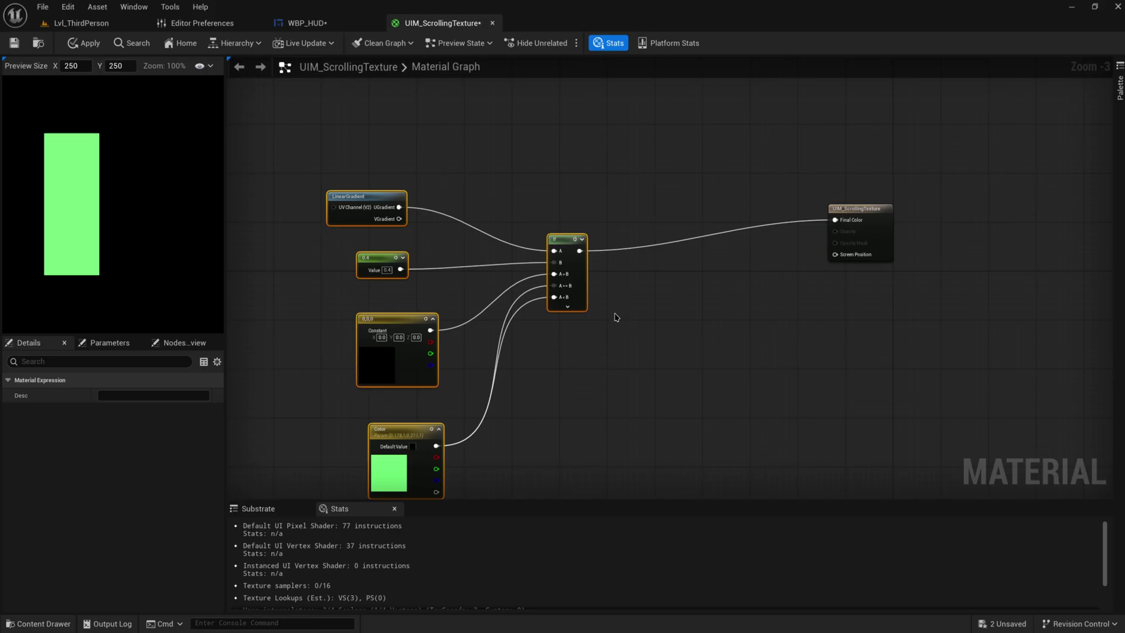
left_click(615, 317)
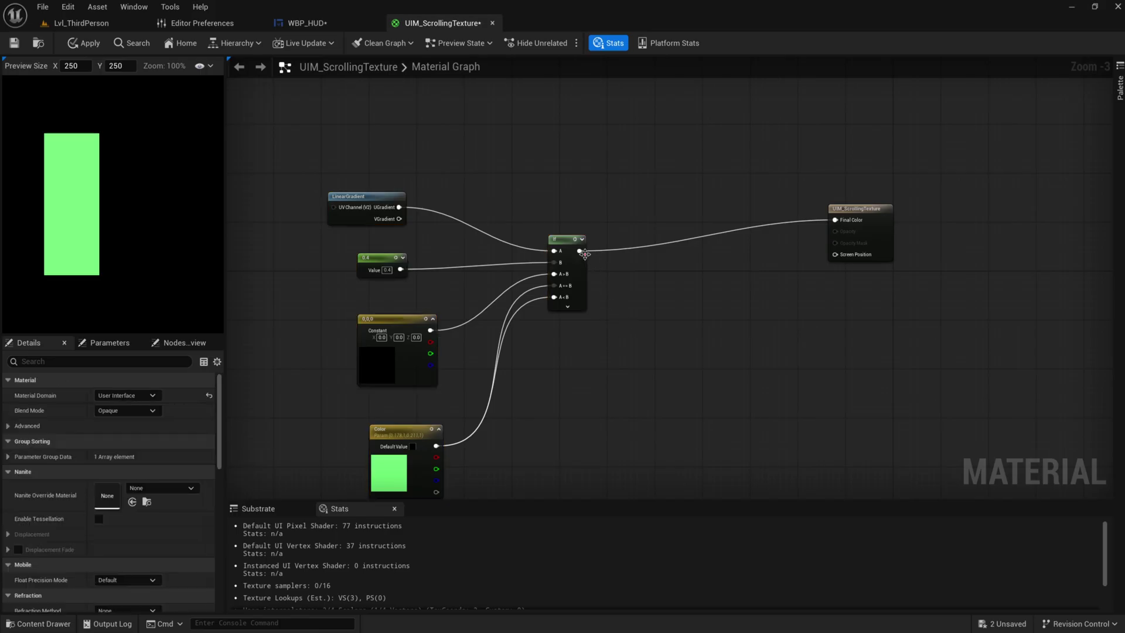
Add a Multiply node fed by the If node's result.
right_click_drag(586, 258, 511, 235)
left_click_drag(503, 228, 583, 227)
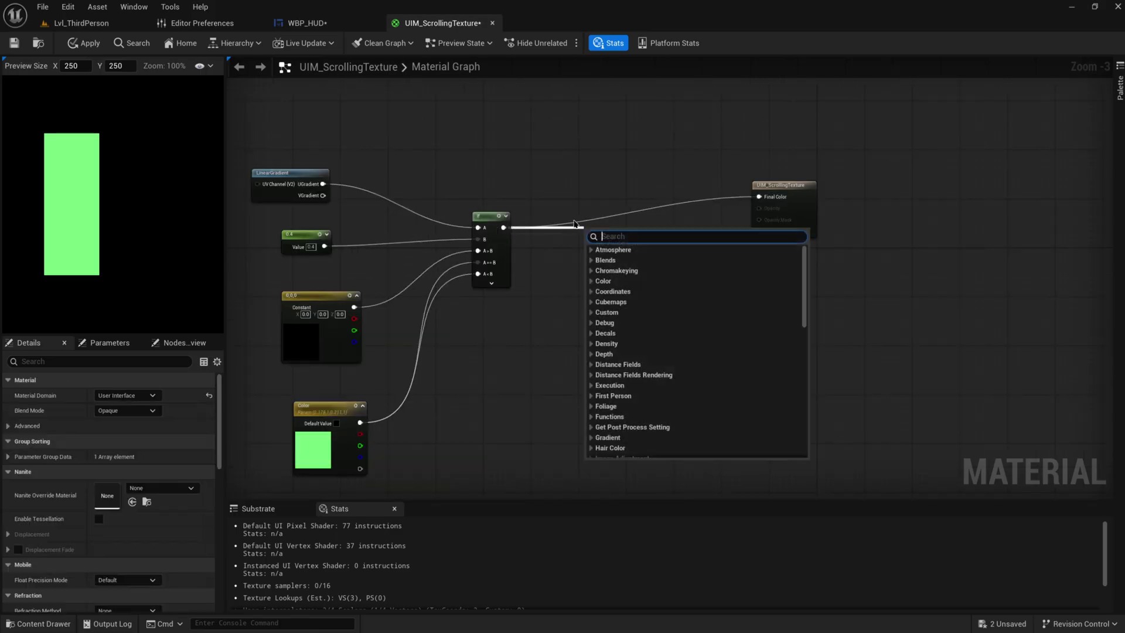
type("*")
key("Return")
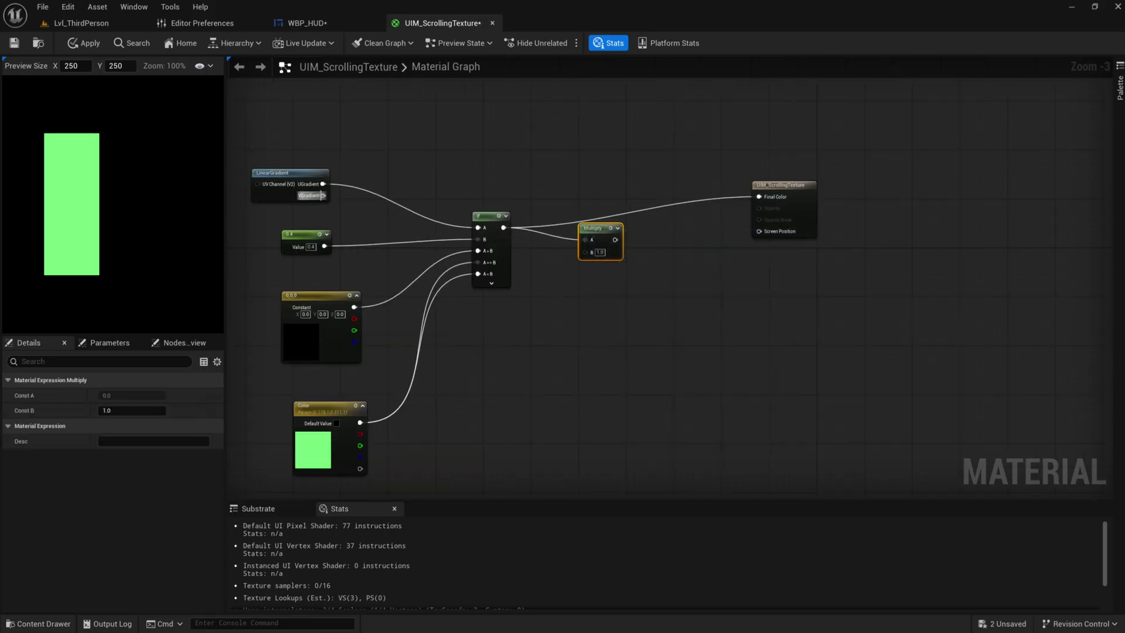
Divide VGradient by 2.0, feed the result into Multiply's B input, and connect Multiply to Final Color.
left_click_drag(322, 195, 443, 132)
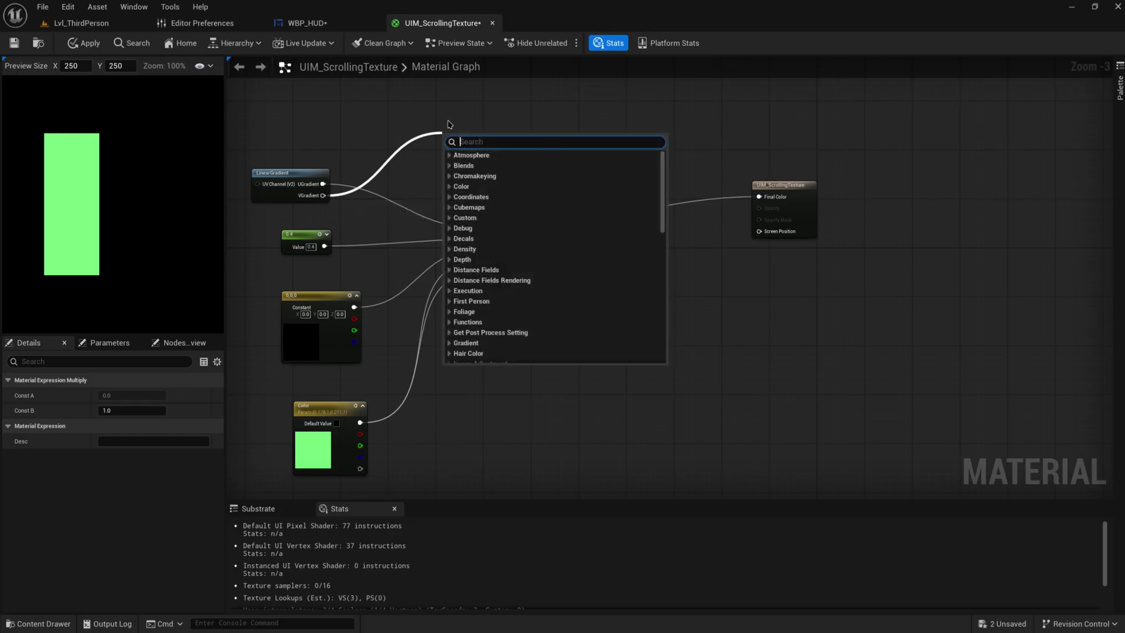
type("divide")
key("Return")
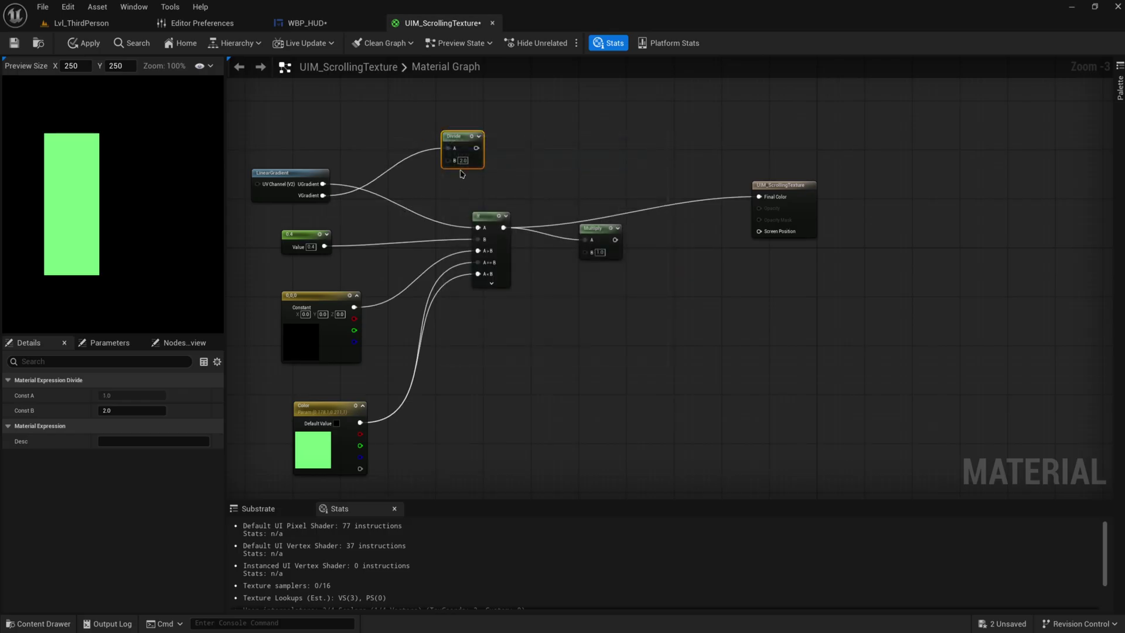
left_click_drag(476, 148, 781, 185)
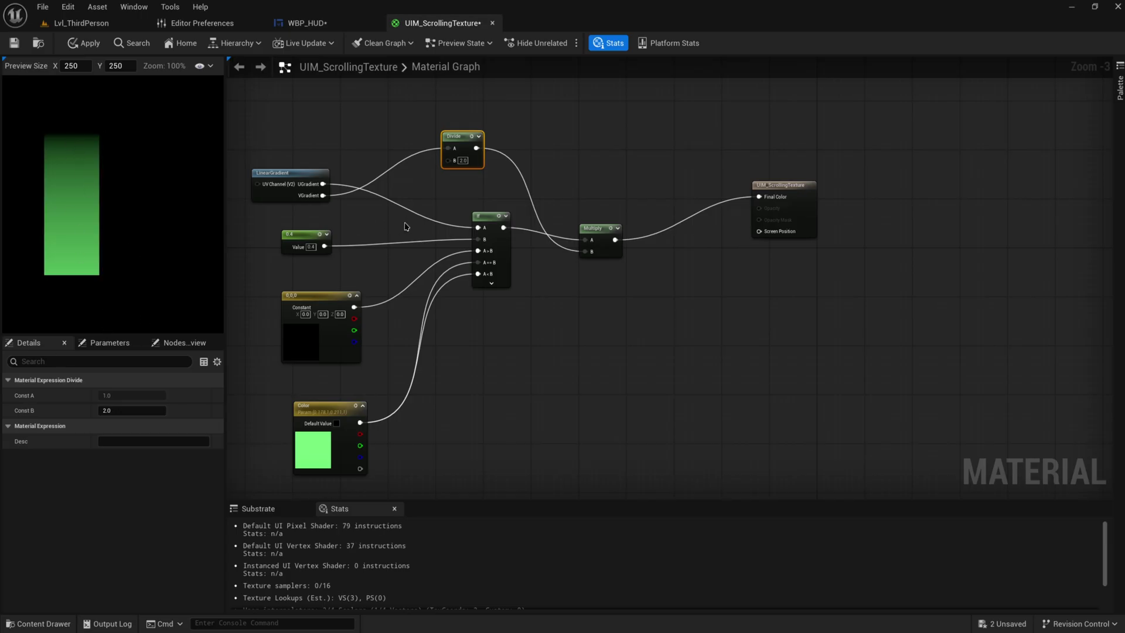
Insert an Add node with B set to 0.025 between Divide and Multiply's B input.
left_click_drag(454, 136, 377, 143)
left_click_drag(399, 154, 446, 150)
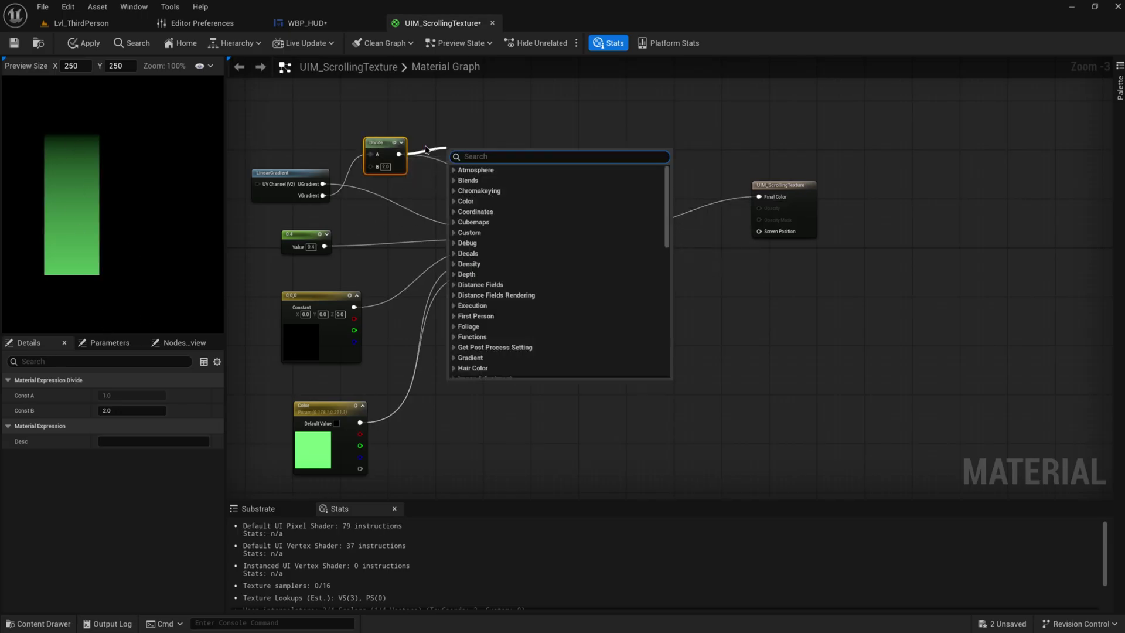
type("add")
key("Return")
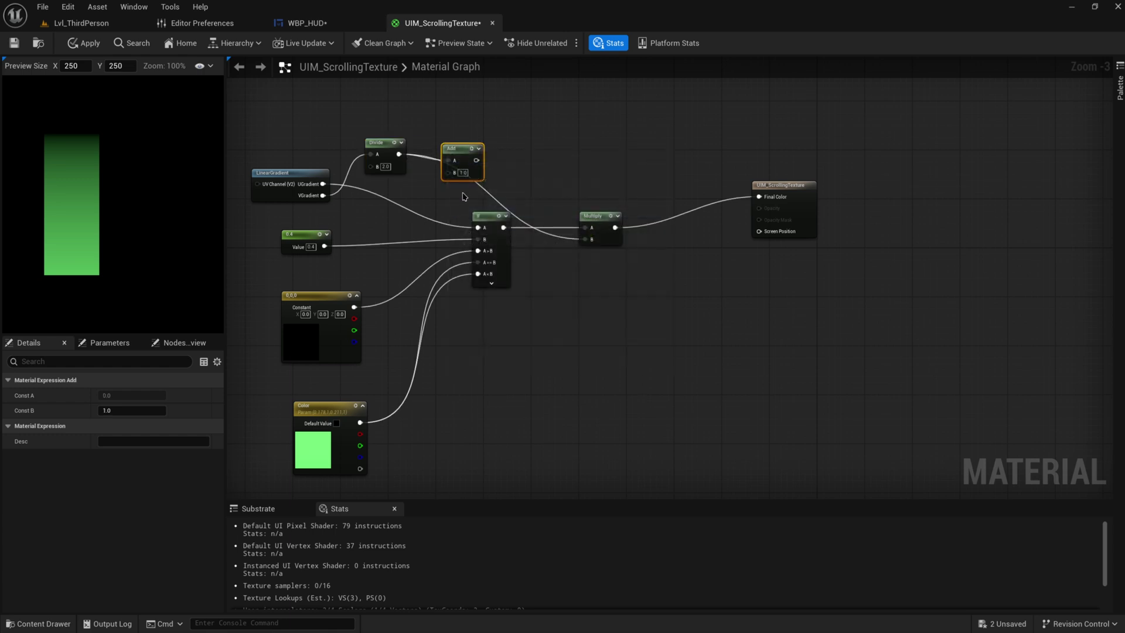
left_click(464, 173)
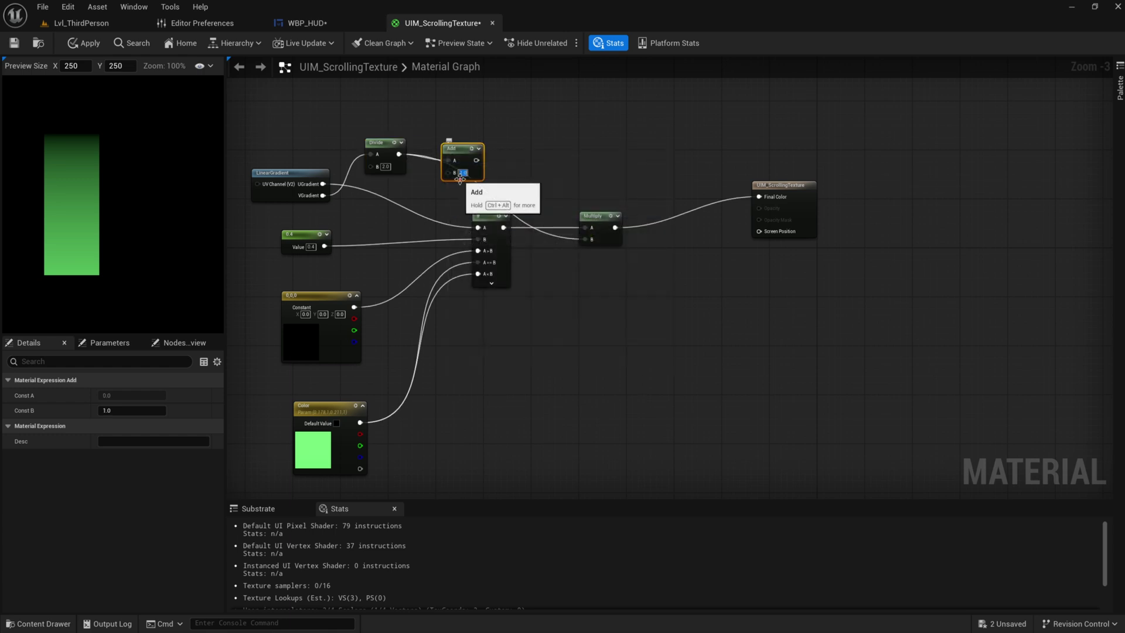
type("0.025")
left_click_drag(477, 160, 585, 239)
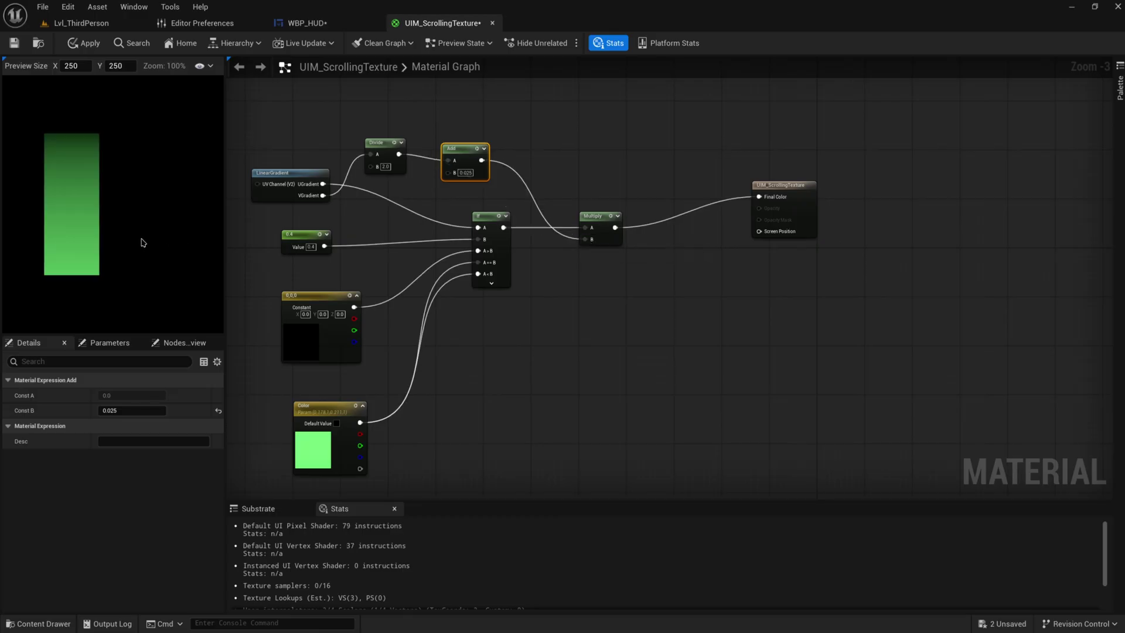
Move the Add and Divide nodes so they line up in a row above the If node.
scroll(85, 199, "up", 1)
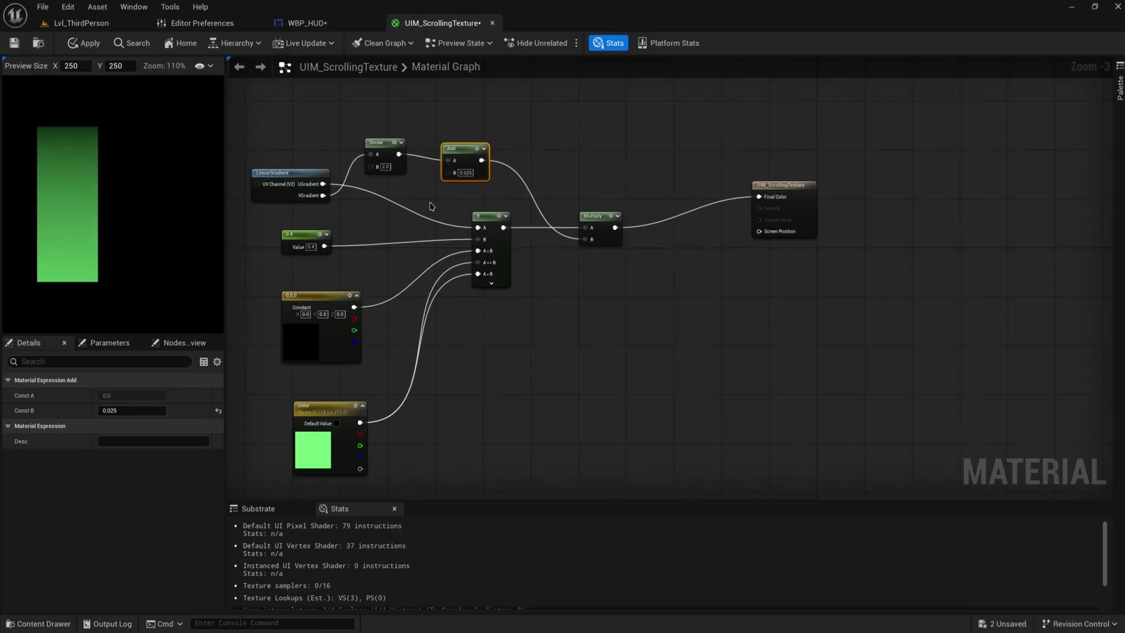
left_click_drag(462, 157, 492, 151)
left_click_drag(389, 151, 419, 153)
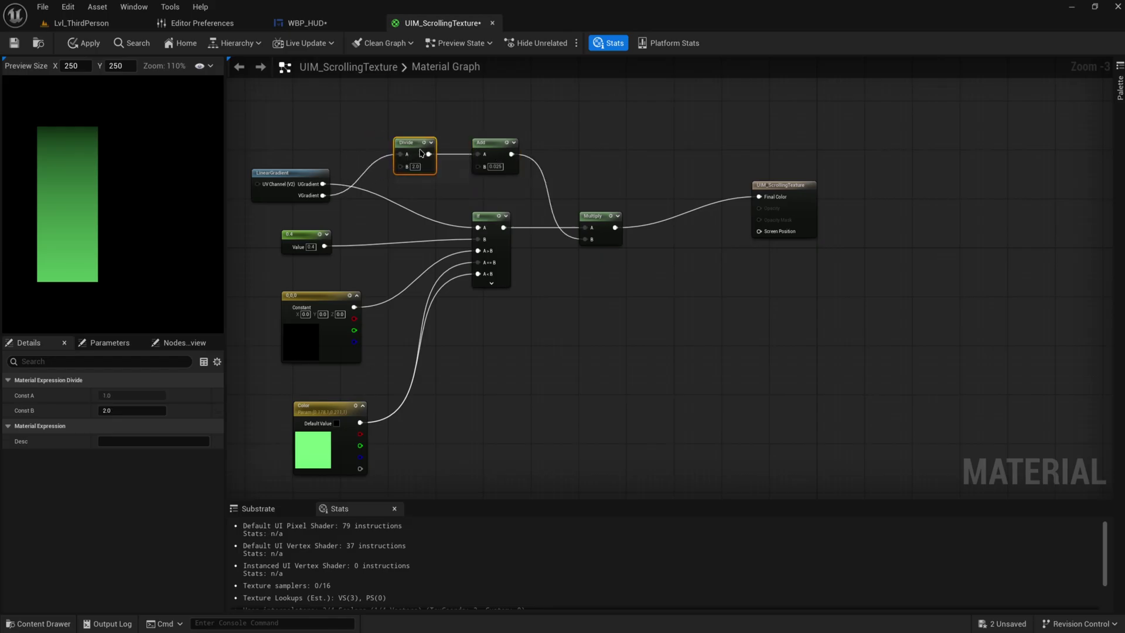
Apply the material changes and check the result on the image in WBP_HUD's designer view.
left_click(88, 42)
scroll(691, 386, "down", 1)
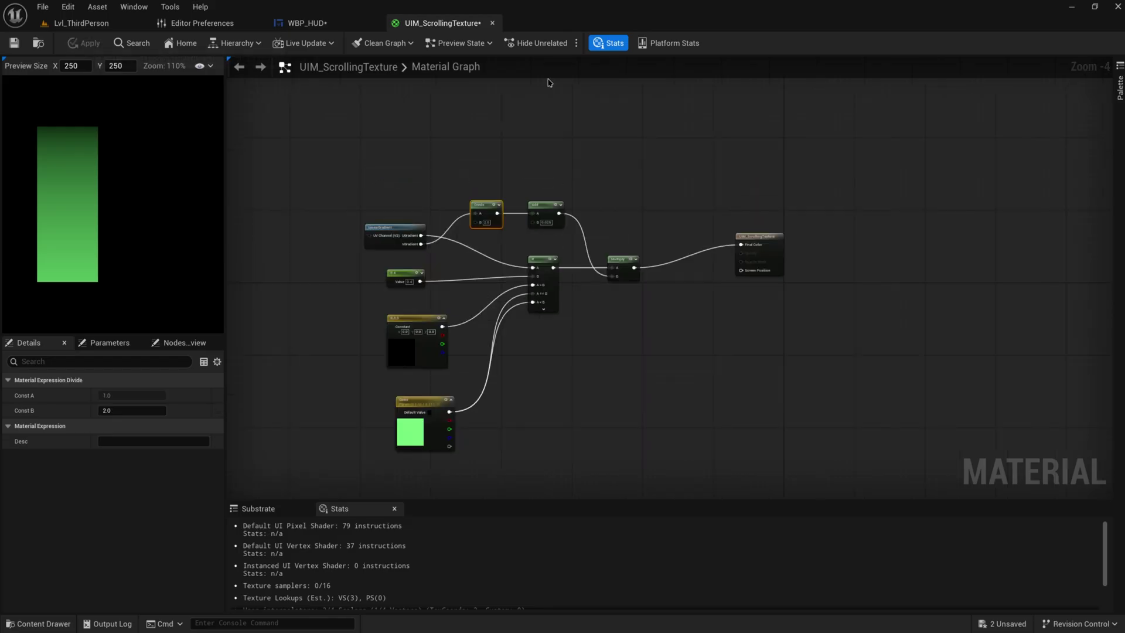
left_click(369, 19)
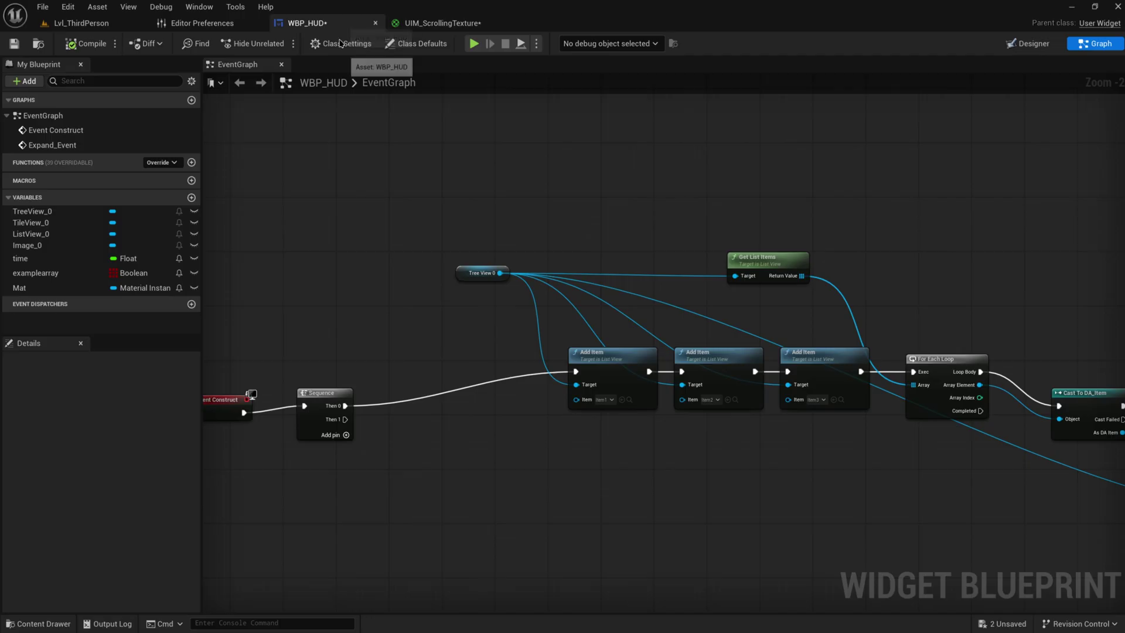
left_click(1026, 43)
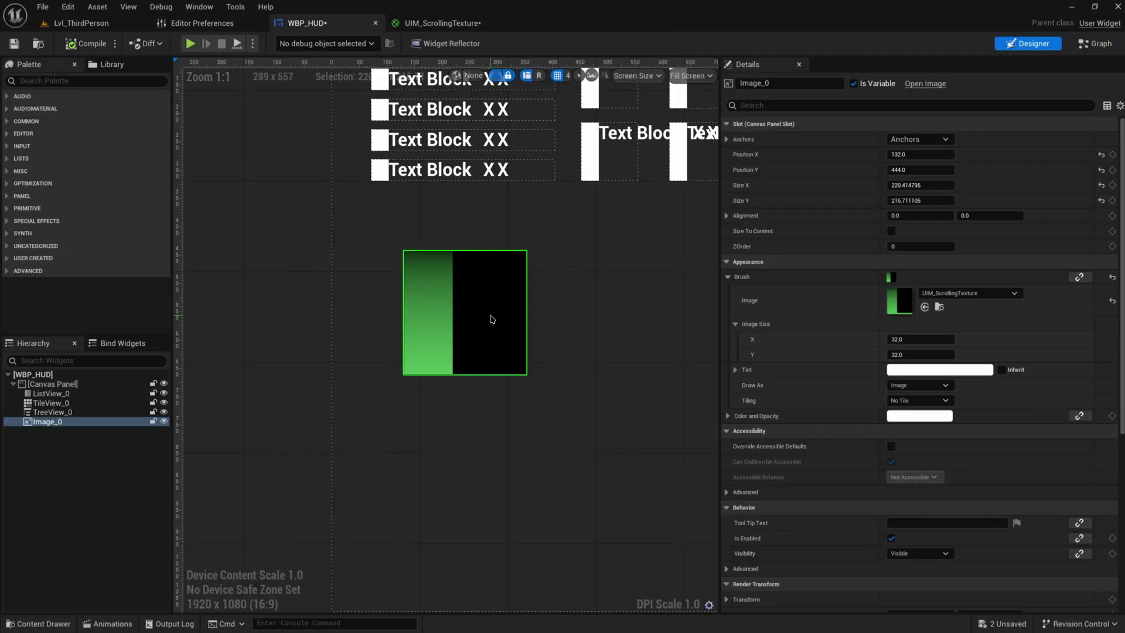
Set the blend mode of the UIM_ScrollingTexture material to Translucent.
left_click(441, 23)
scroll(690, 322, "up", 2)
left_click(785, 206)
left_click(151, 411)
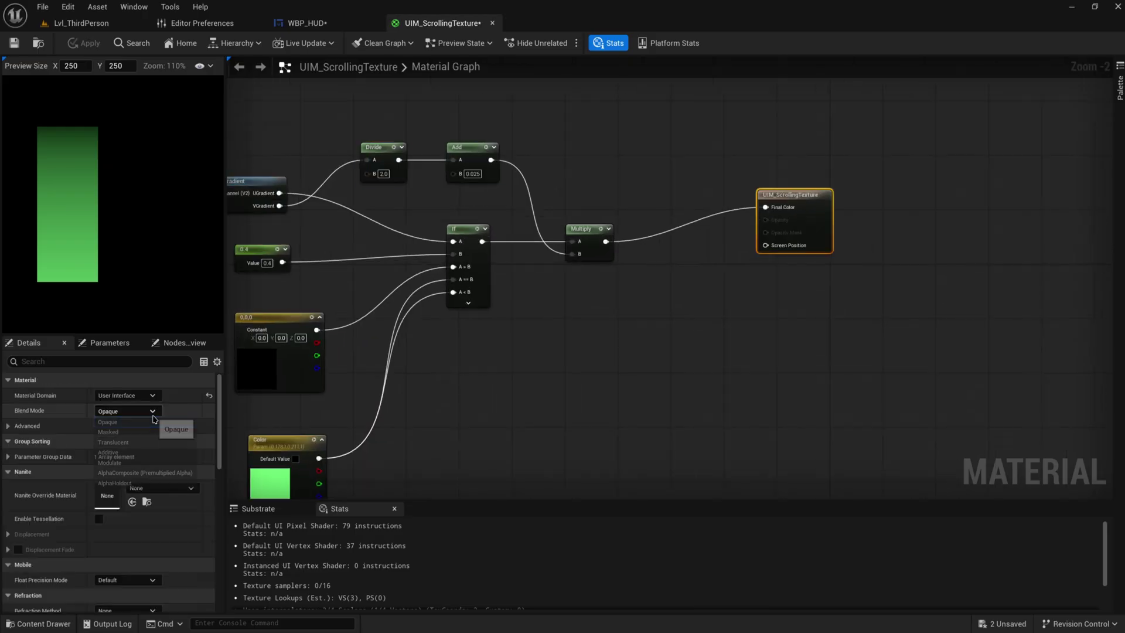
left_click(139, 443)
Add a Desaturation node fed by the If result, connect it to Opacity, and keep Multiply connected to Final Color.
right_click_drag(451, 354, 498, 319)
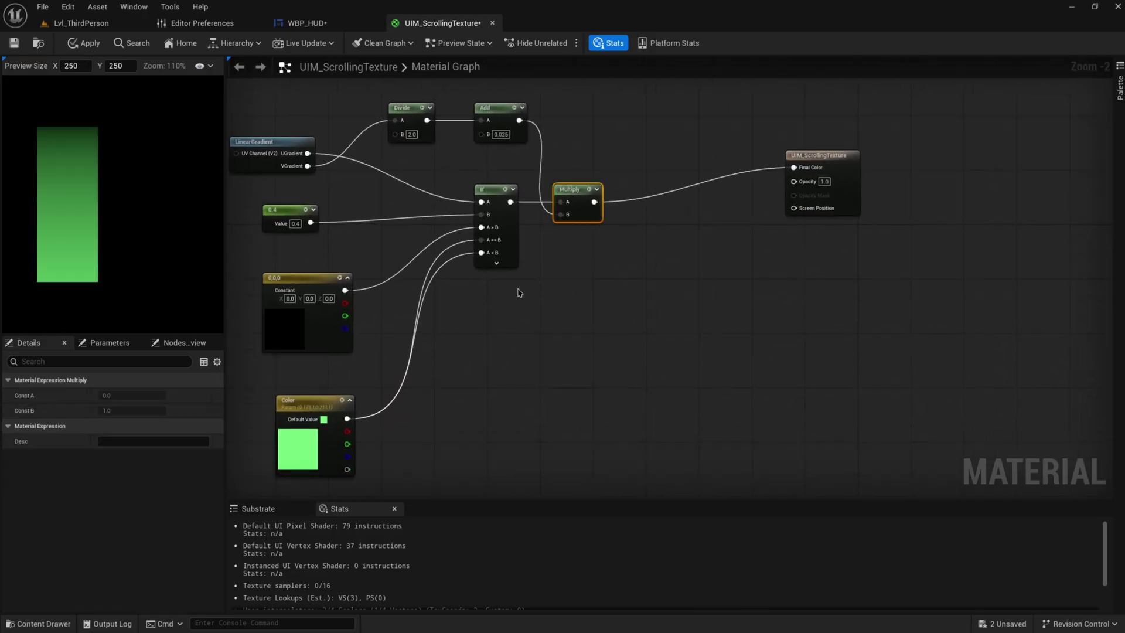
left_click_drag(511, 202, 590, 301)
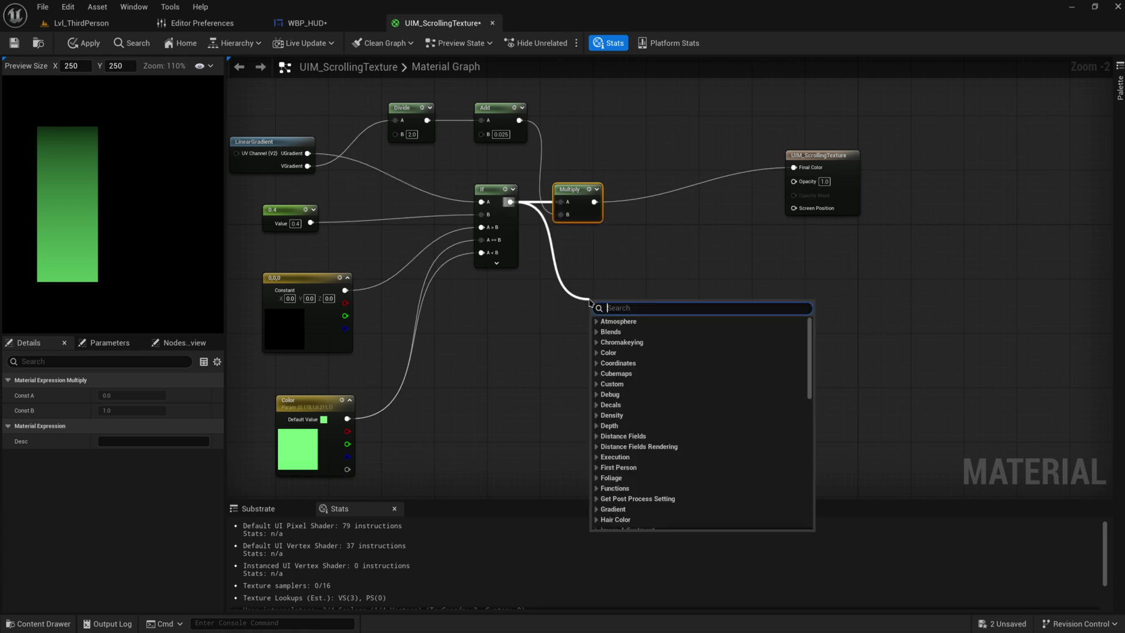
type("desa")
key("Return")
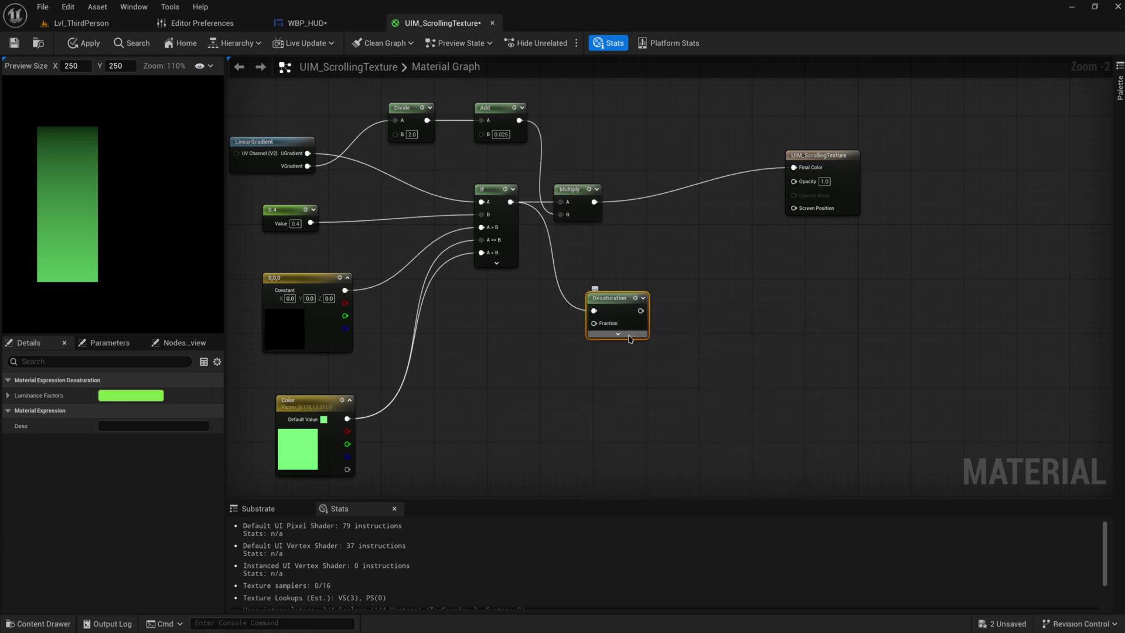
right_click_drag(630, 339, 478, 365)
left_click_drag(489, 336, 642, 194)
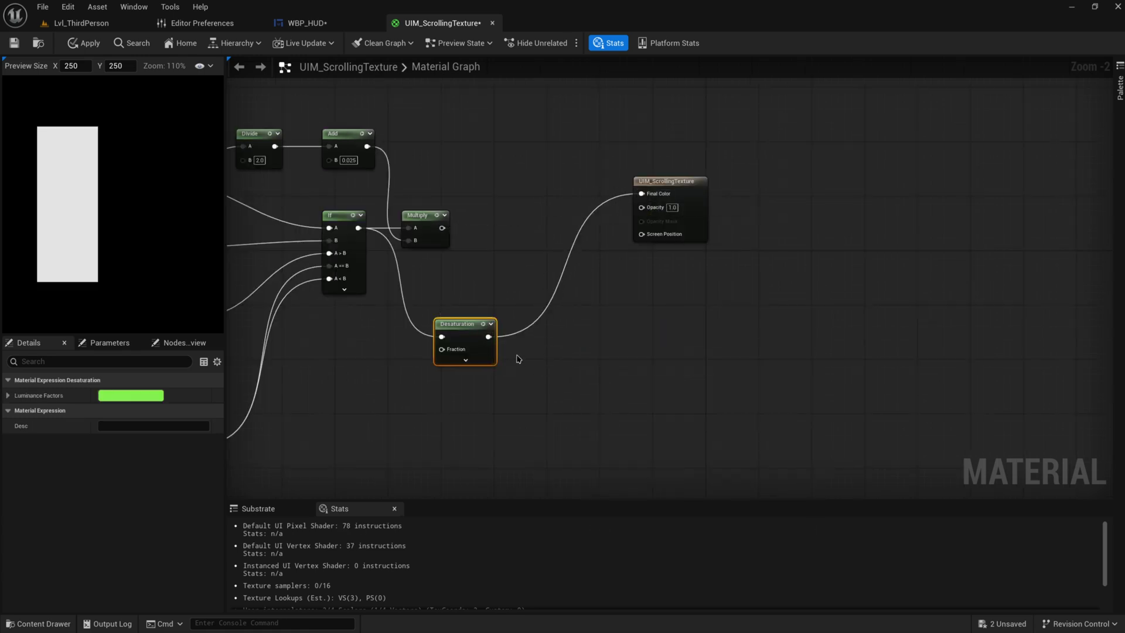
left_click_drag(489, 337, 443, 228)
Add a Button about 390 by 114 in size to WBP_HUD's canvas, beside the gradient image.
left_click(301, 23)
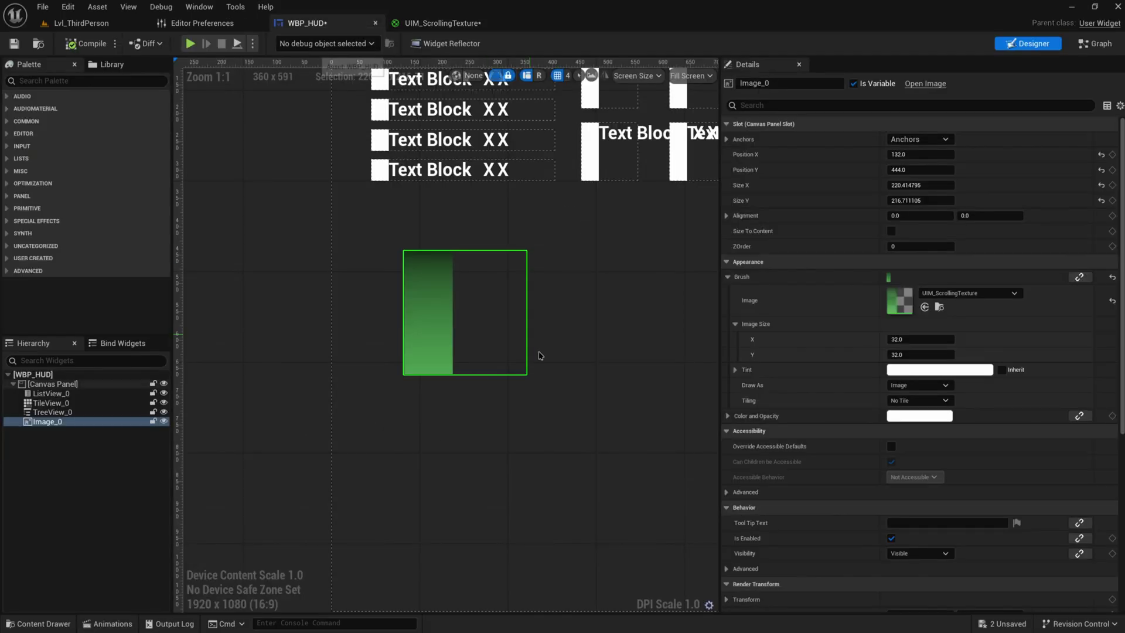
scroll(492, 346, "down", 3)
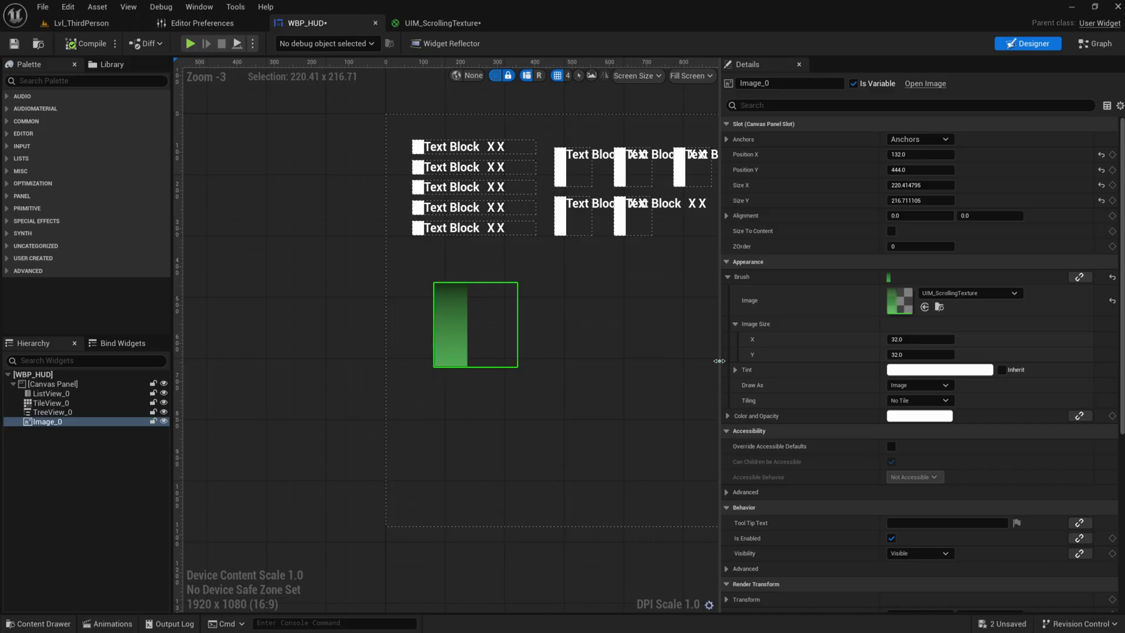
scroll(648, 407, "up", 2)
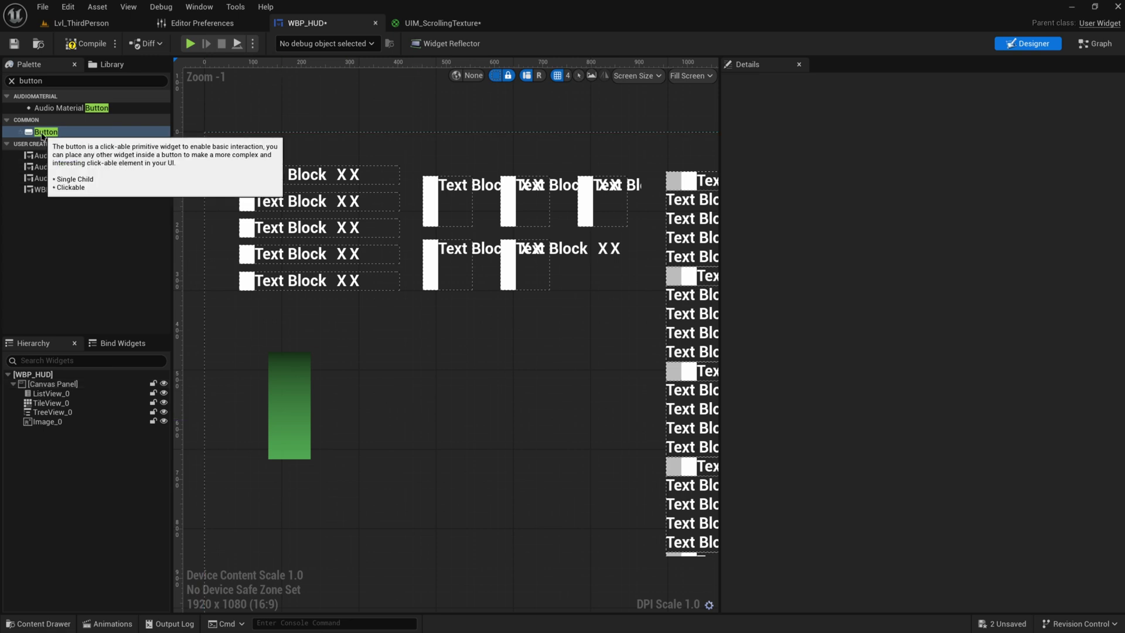
left_click_drag(42, 134, 600, 420)
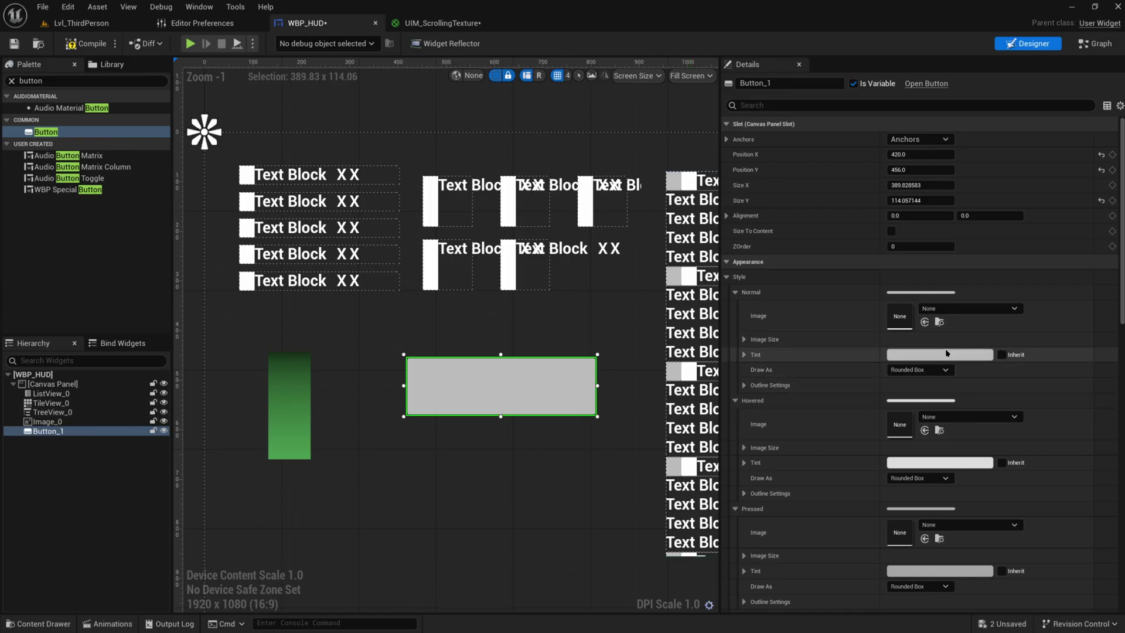
Assign UIM_ScrollingTexture as the image of the button's Normal style.
left_click(927, 309)
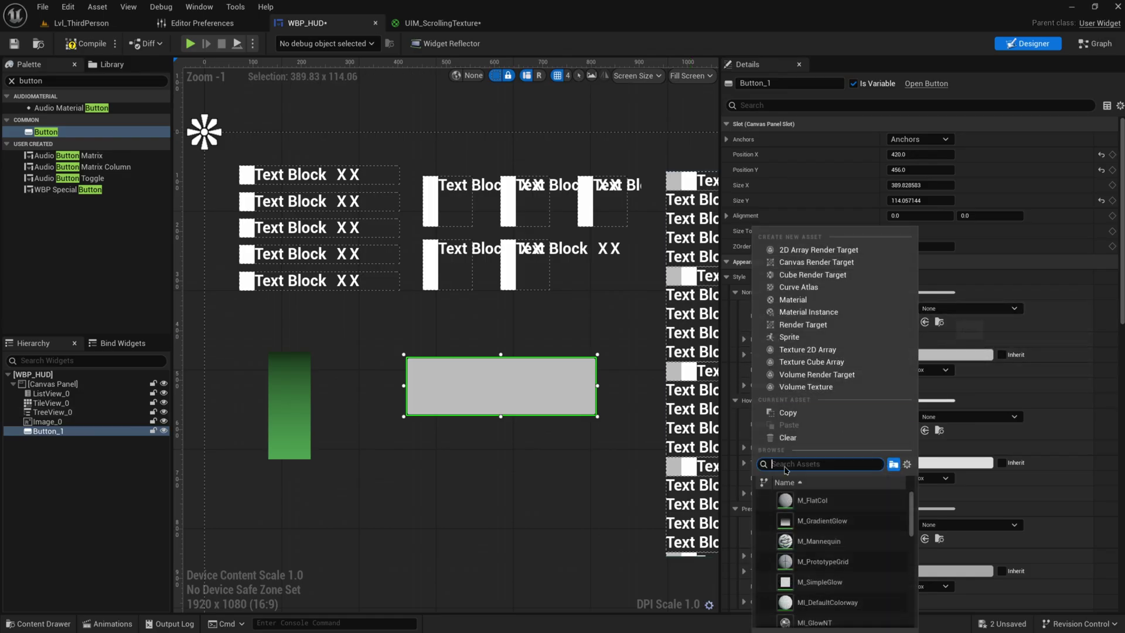
type("mui")
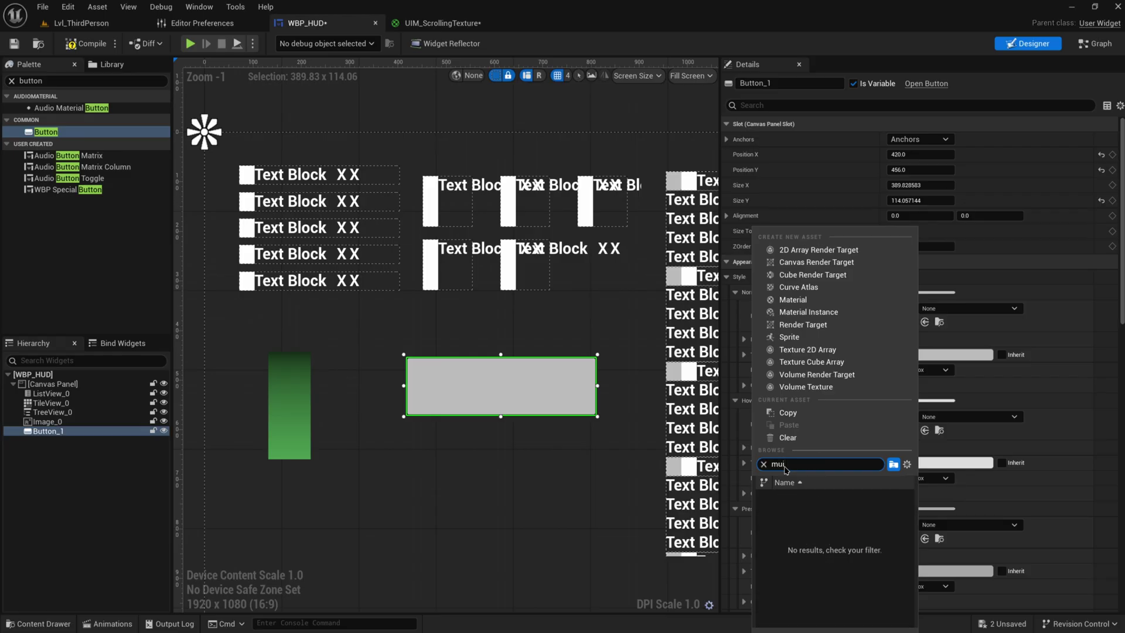
left_click(805, 502)
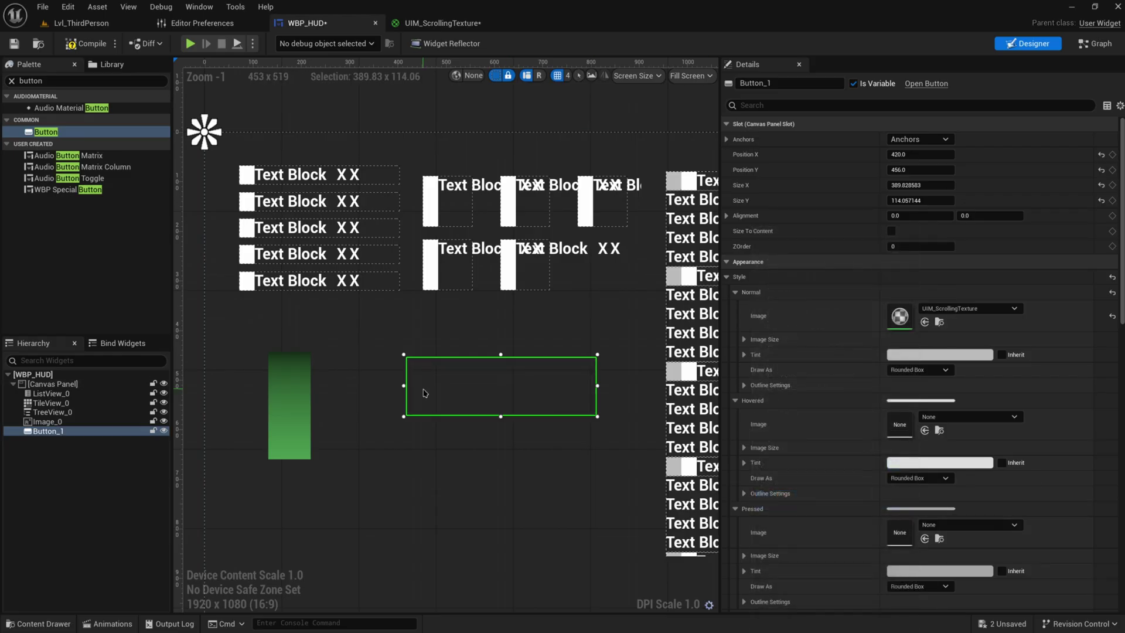
scroll(431, 393, "up", 2)
left_click(460, 488)
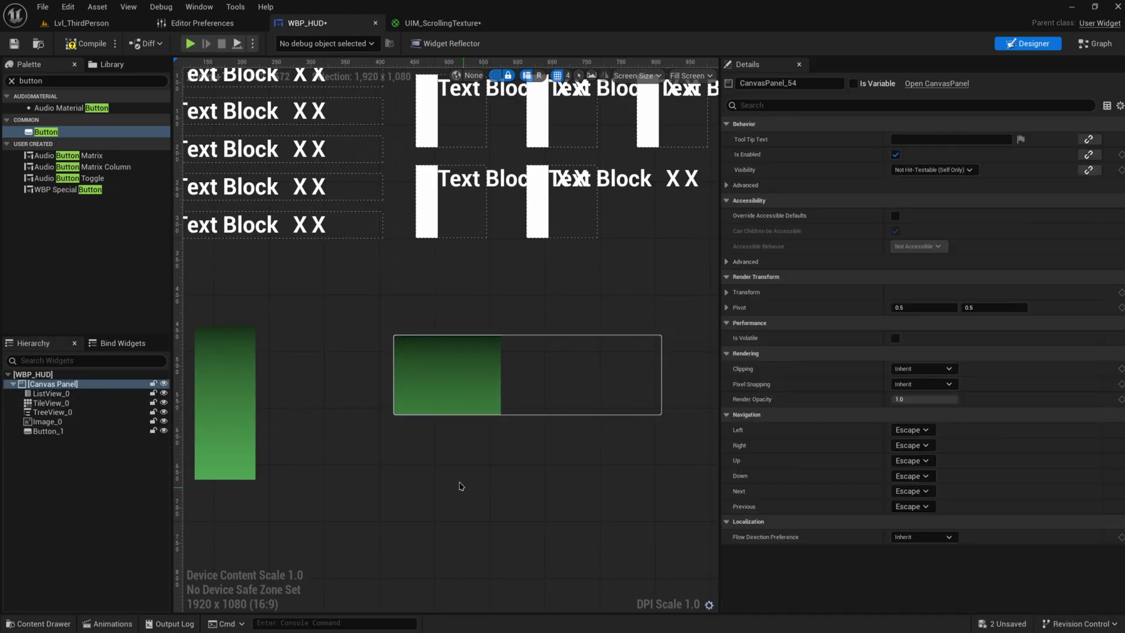
scroll(428, 458, "up", 3)
scroll(367, 374, "down", 3)
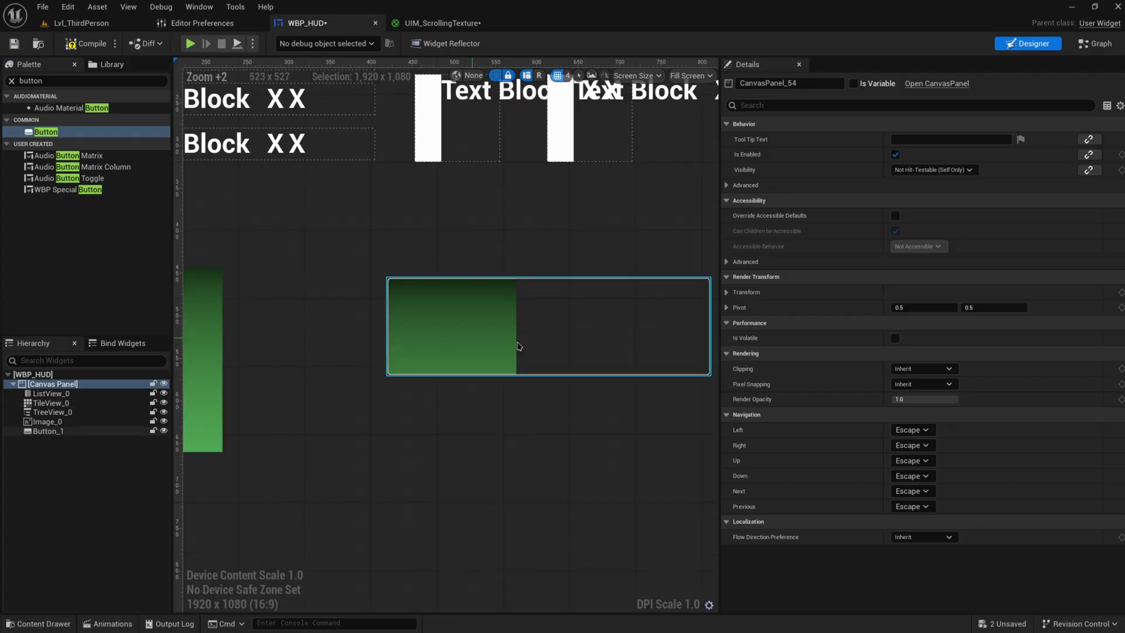
Set all four corner radii and the outline width of the button's Normal style to 0.0.
left_click(429, 341)
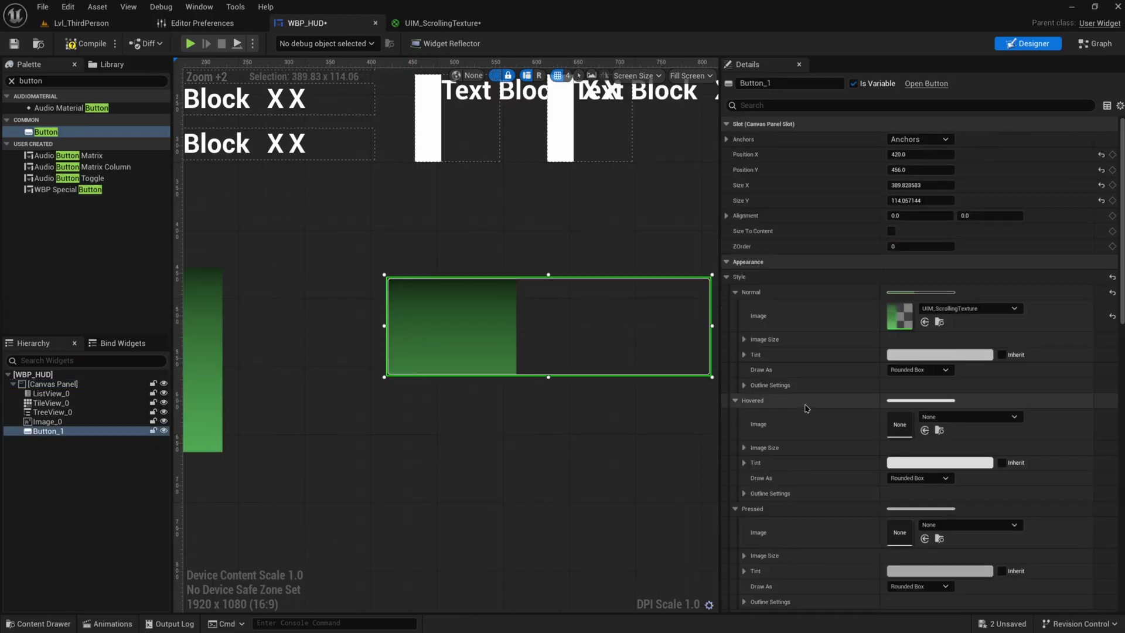
left_click(797, 383)
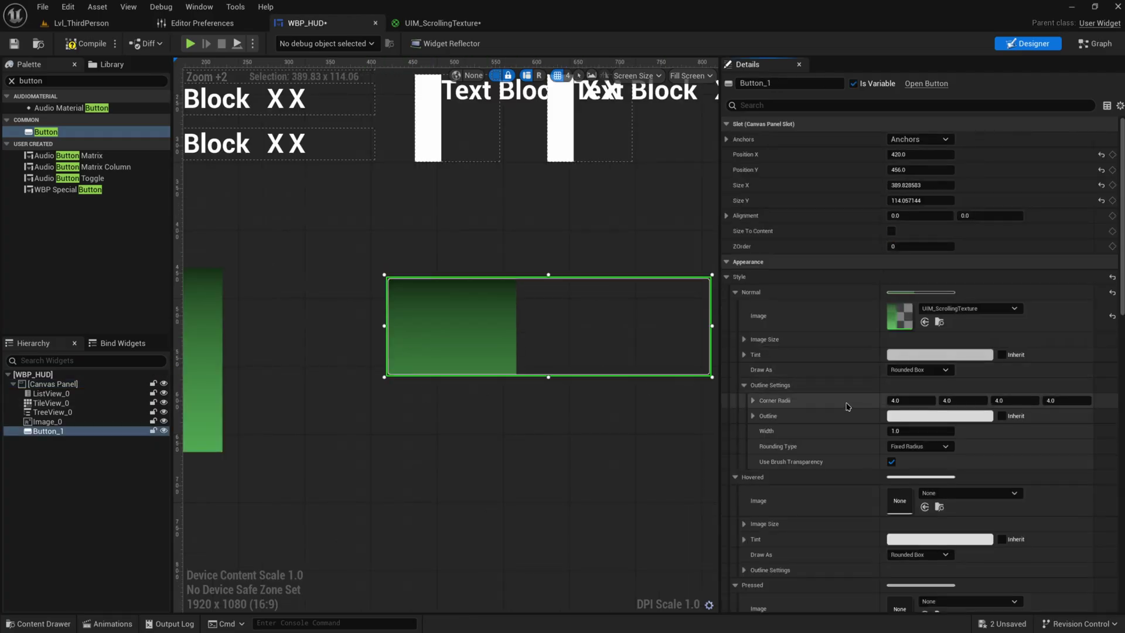
left_click(909, 401)
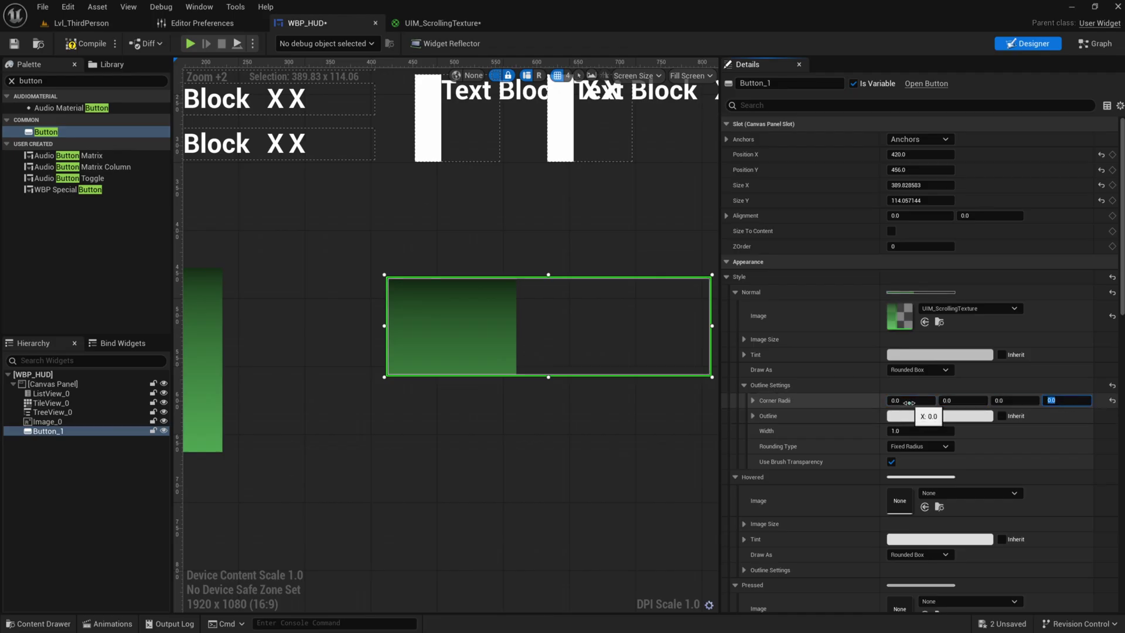
left_click(422, 477)
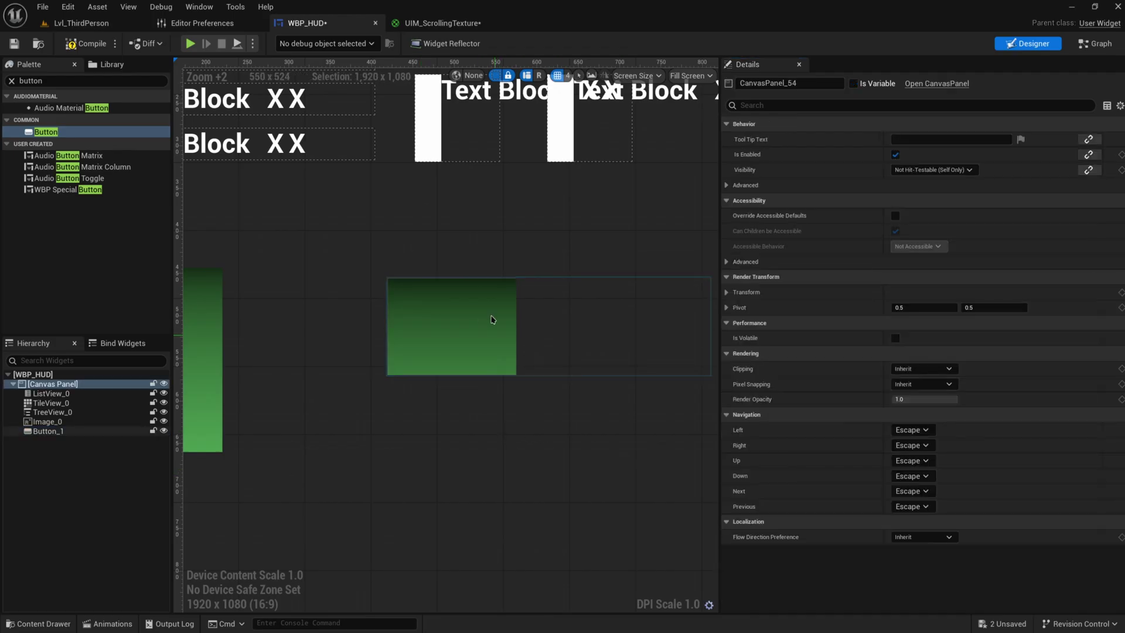
scroll(493, 319, "up", 2)
scroll(480, 330, "down", 3)
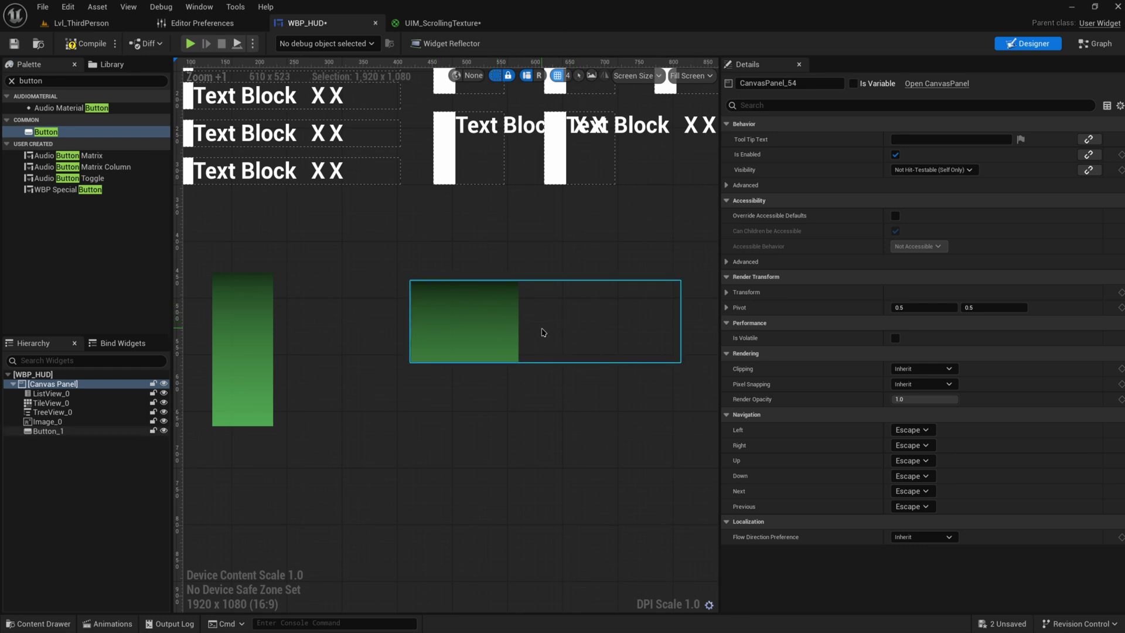
scroll(542, 331, "down", 3)
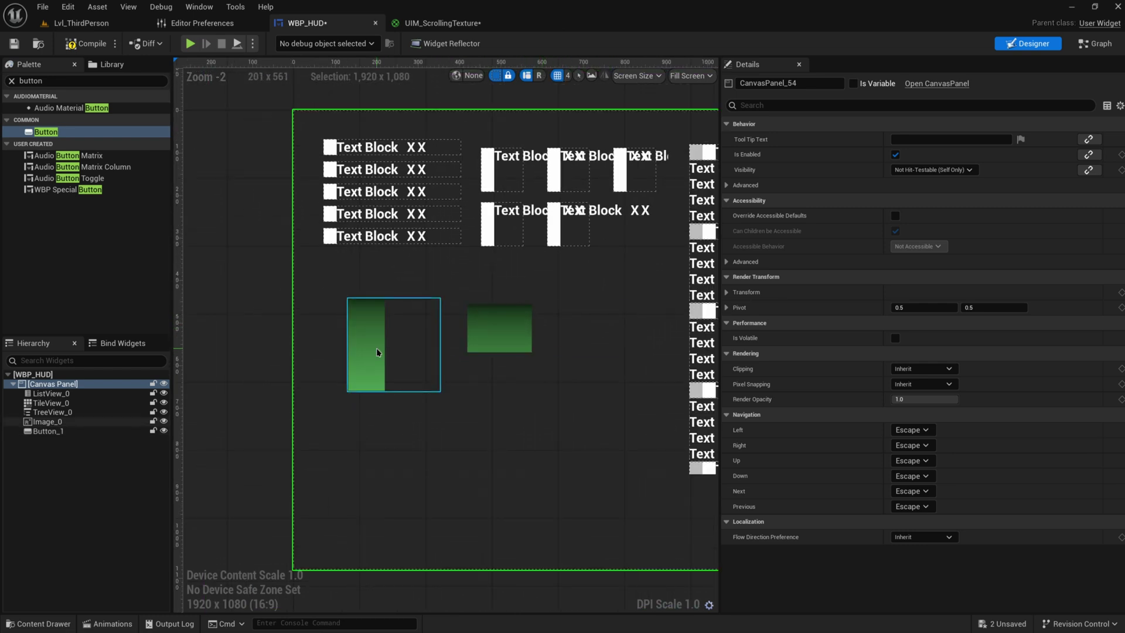
Change the tint of the button's Normal style to a pale violet with R 0.421, G 0.417 and B 0.495.
left_click(520, 341)
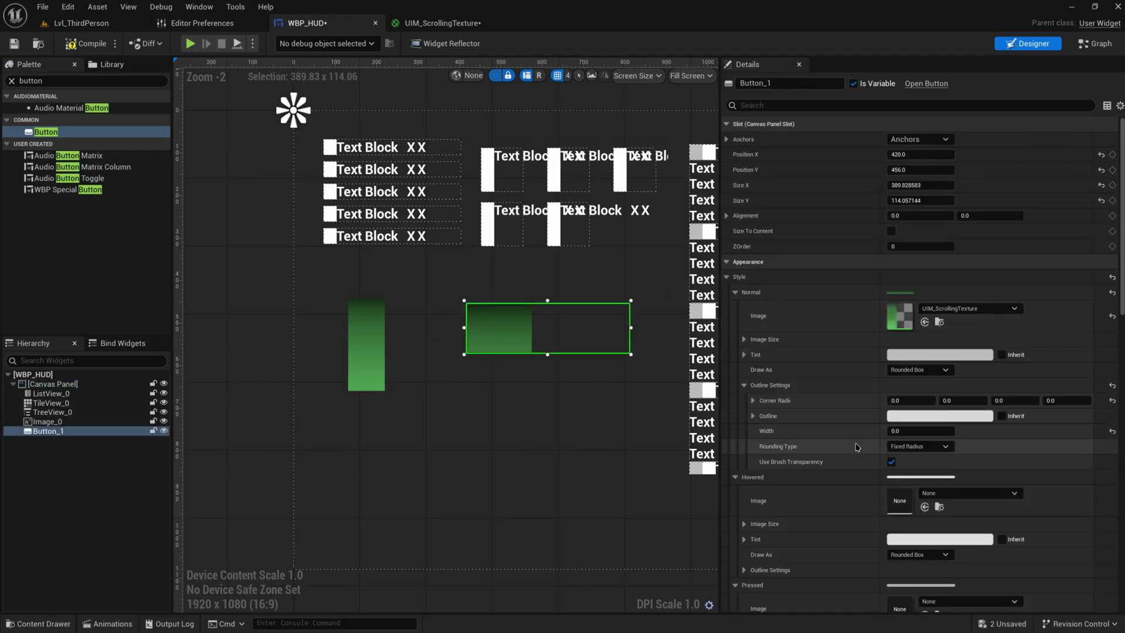
left_click(924, 355)
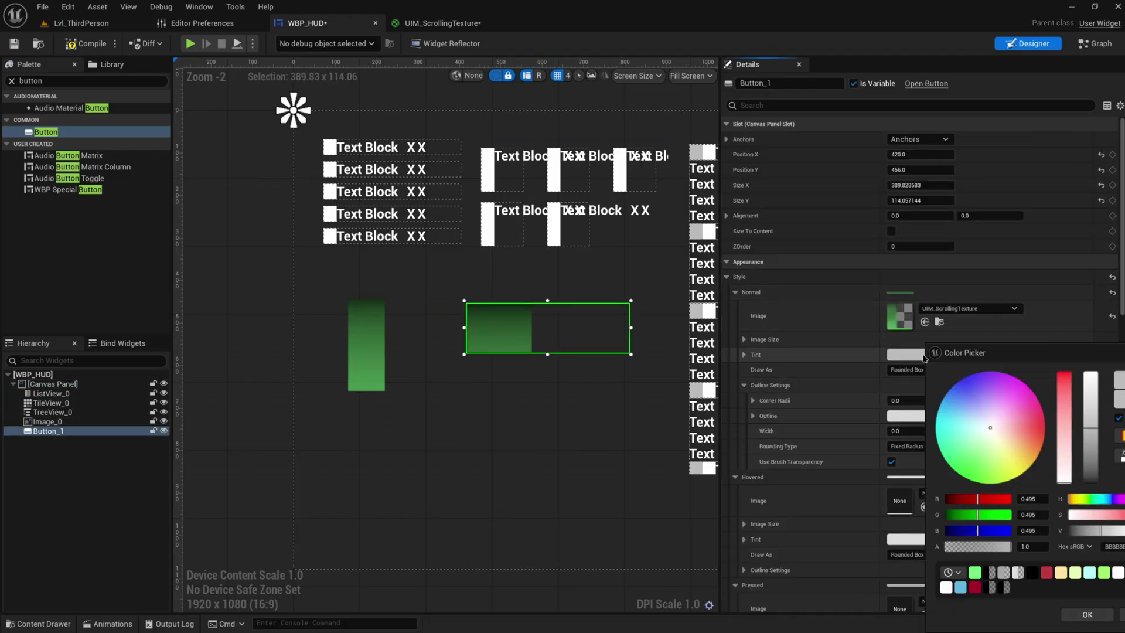
mouse_move(997, 422)
left_mouse_down()
mouse_move(968, 413)
mouse_move(967, 397)
mouse_move(997, 379)
mouse_move(1011, 437)
mouse_move(961, 476)
mouse_move(937, 436)
mouse_move(943, 406)
mouse_move(943, 453)
mouse_move(988, 425)
left_mouse_up()
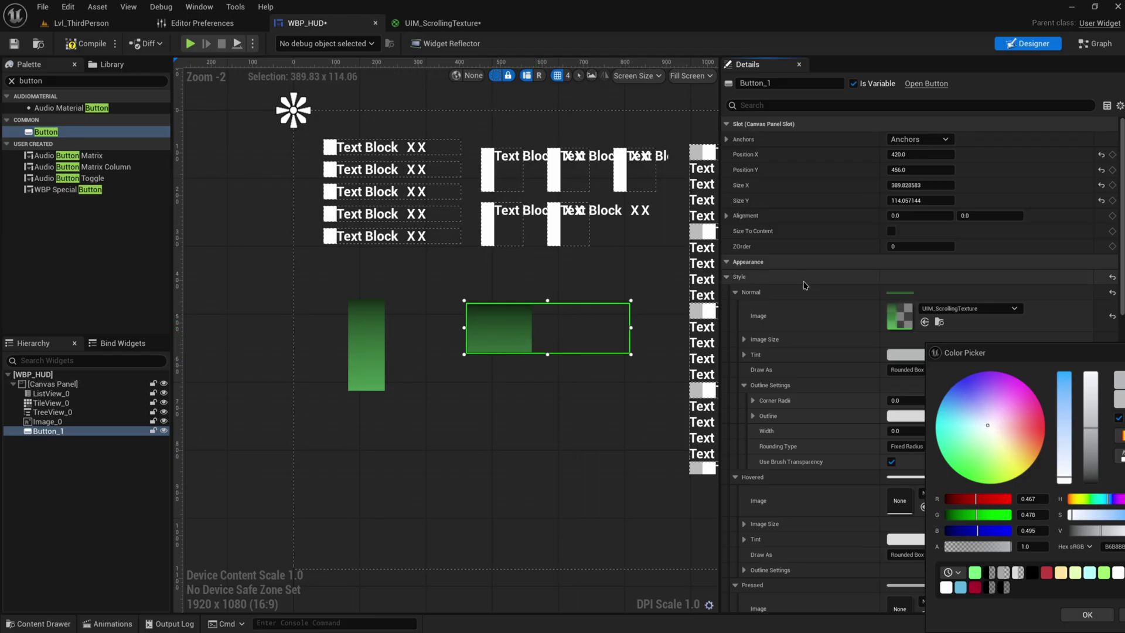
mouse_move(983, 385)
left_mouse_down()
mouse_move(1003, 378)
mouse_move(987, 419)
left_mouse_up()
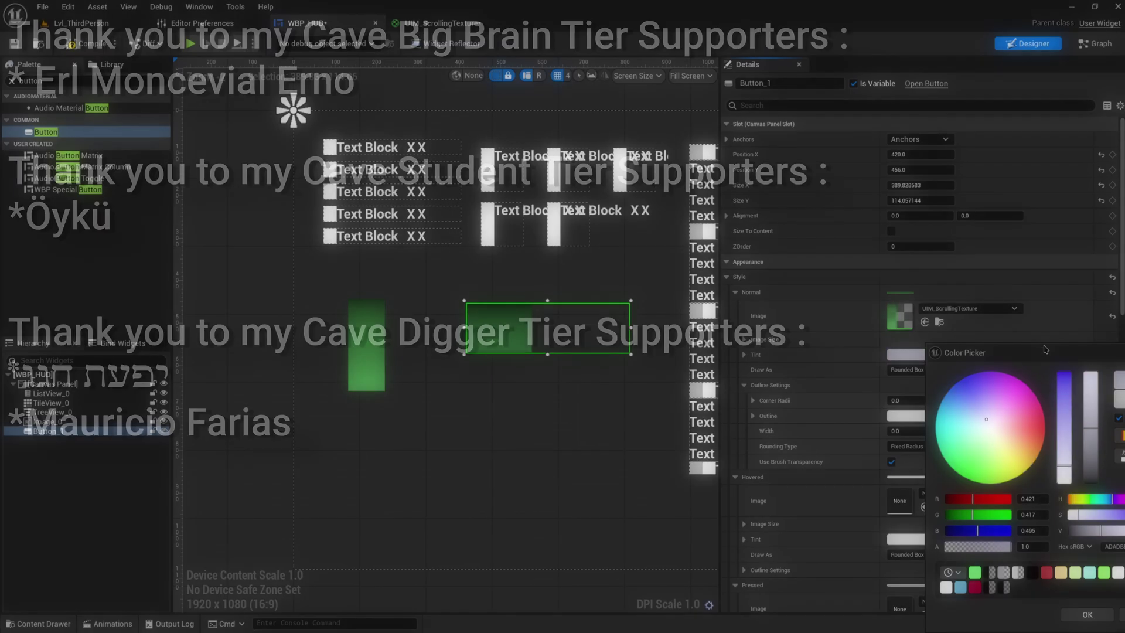